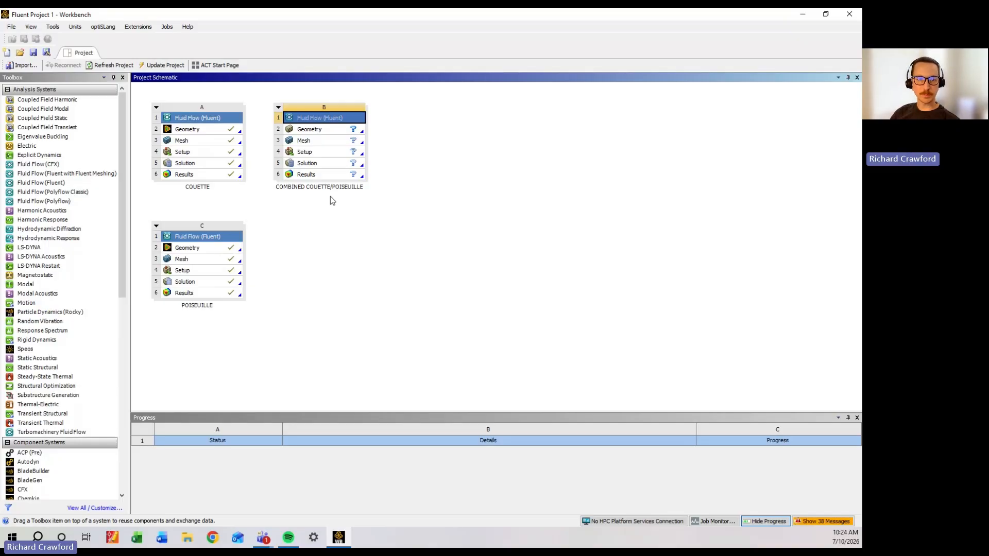
Show the geometry properties of the combined Couette/Poiseuille system and set the analysis type to 3D
right_click(331, 133)
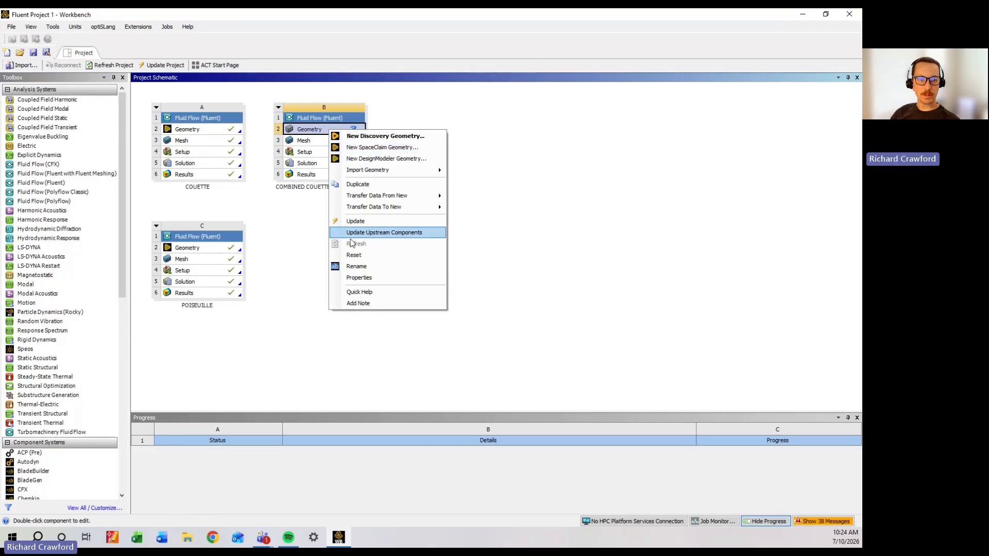
click(355, 278)
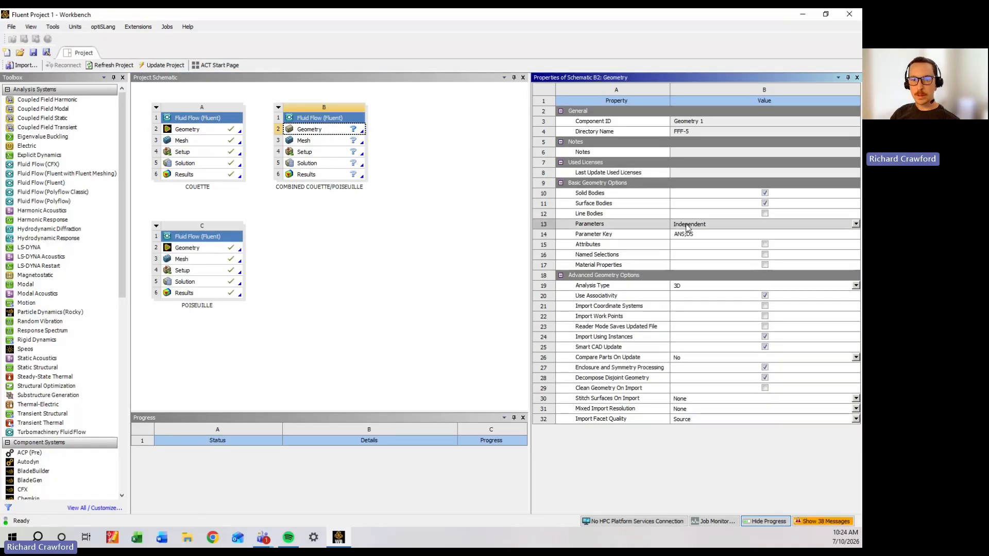
click(690, 285)
click(688, 305)
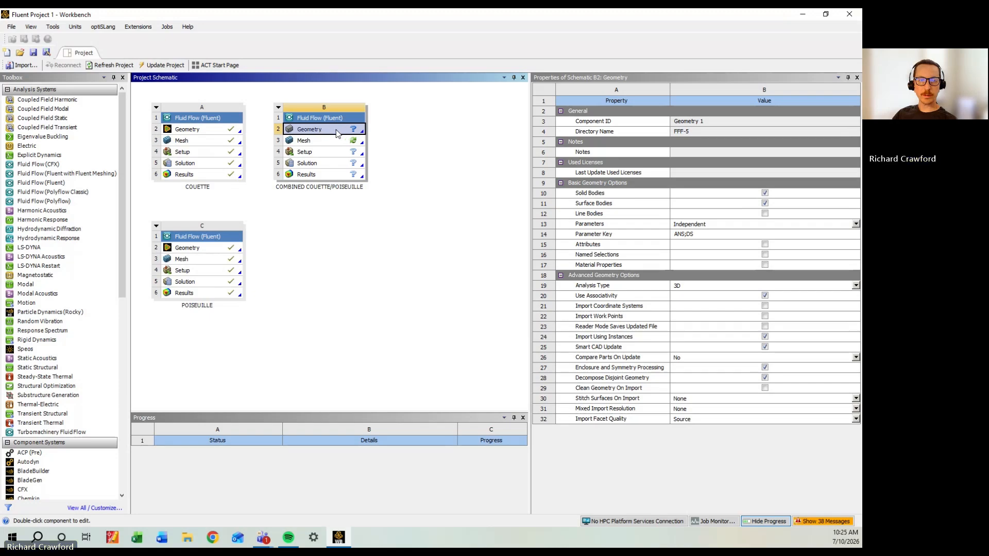
Create a new DesignModeler geometry for the combined Couette/Poiseuille system
click(323, 118)
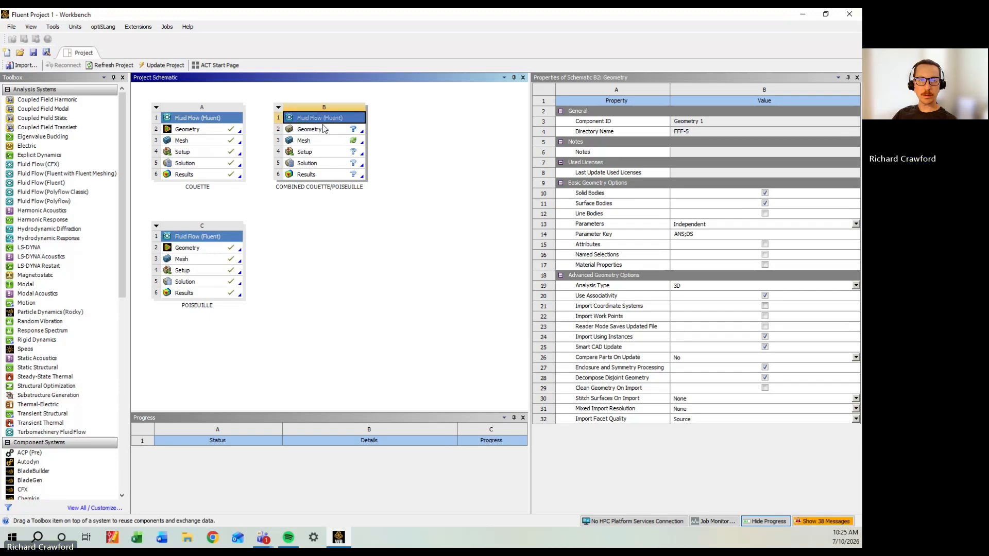
click(323, 132)
right_click(324, 133)
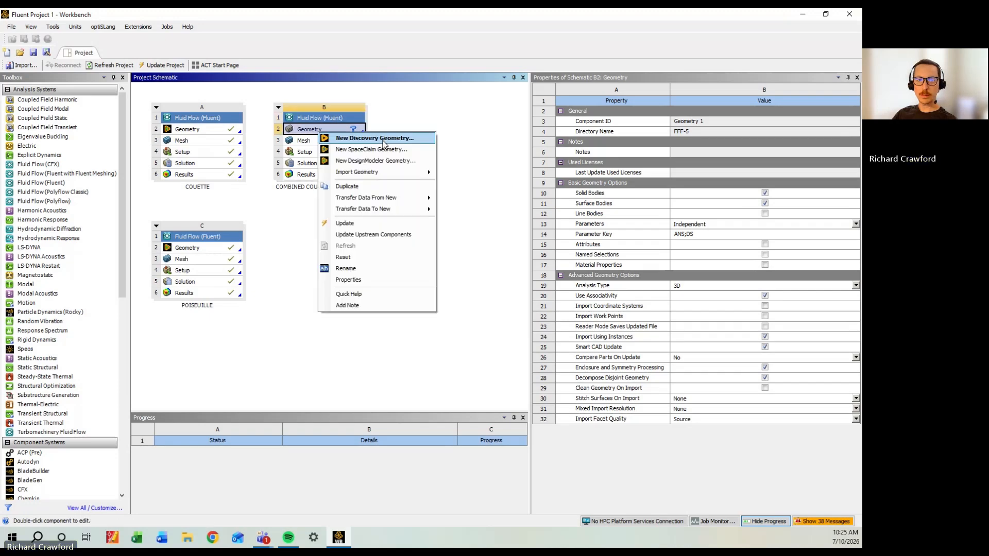
click(402, 161)
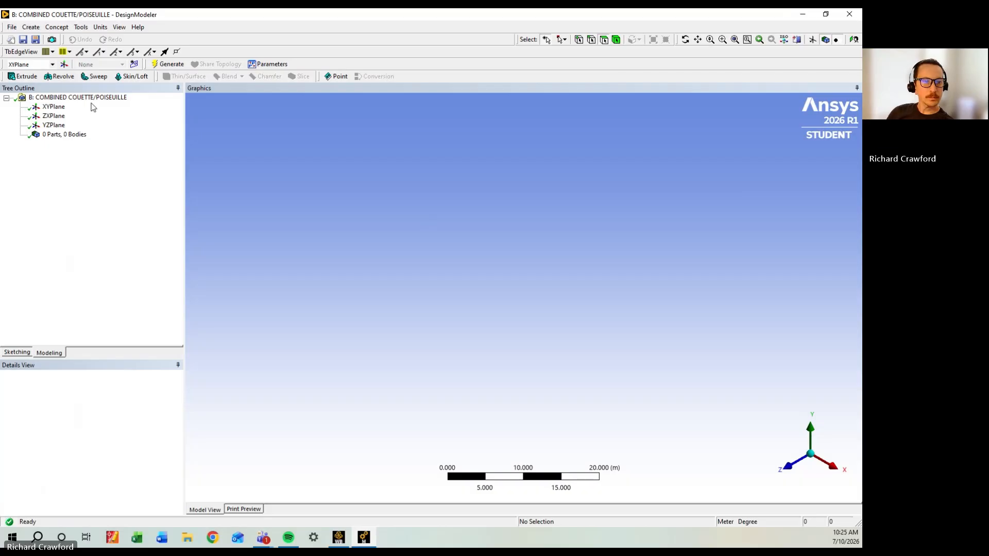
Sketch a rectangle on the XY plane starting at the origin, about 56 mm long and 3.6 mm high
click(54, 107)
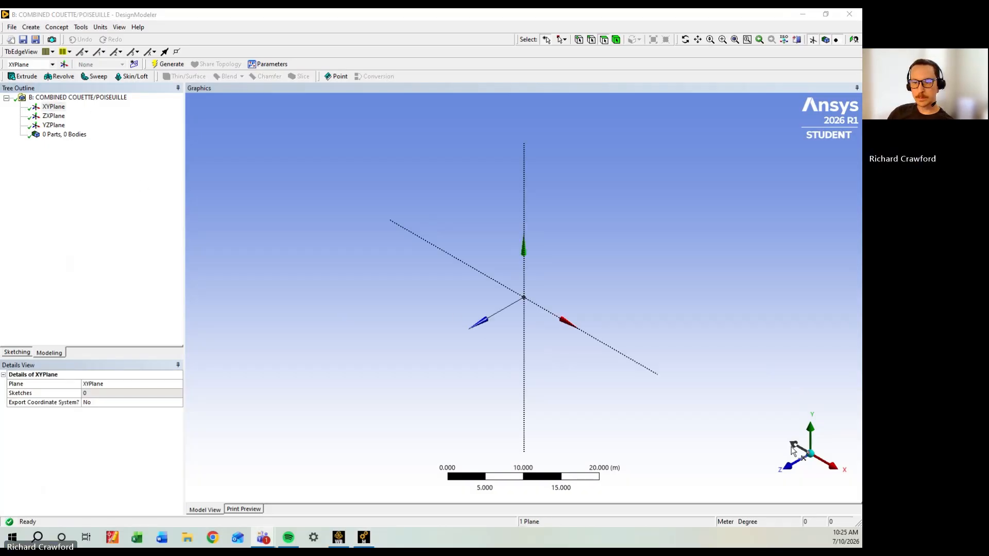
click(788, 470)
scroll(536, 310, up, 5)
scroll(537, 306, up, 8)
scroll(538, 305, up, 10)
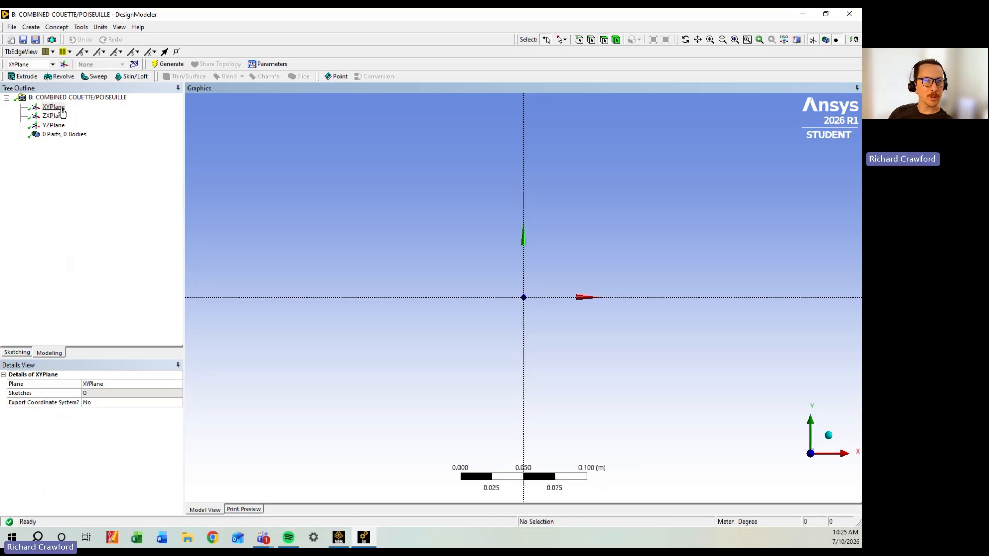
click(18, 353)
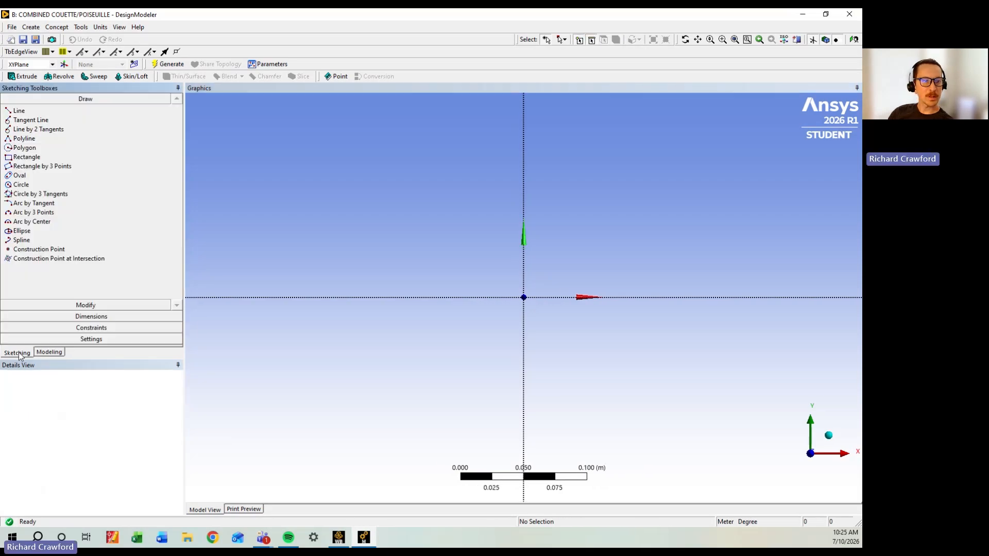
click(38, 158)
scroll(527, 298, up, 2)
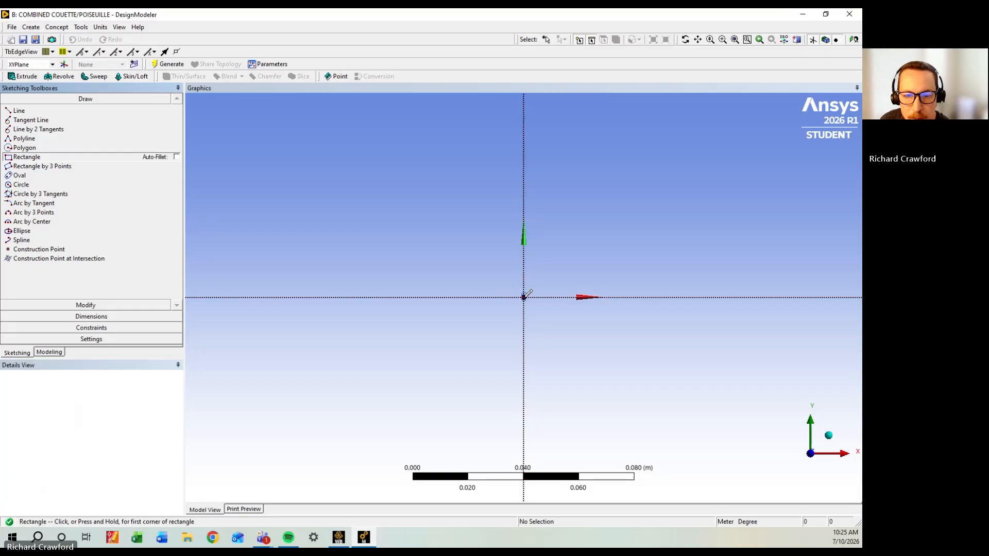
click(524, 298)
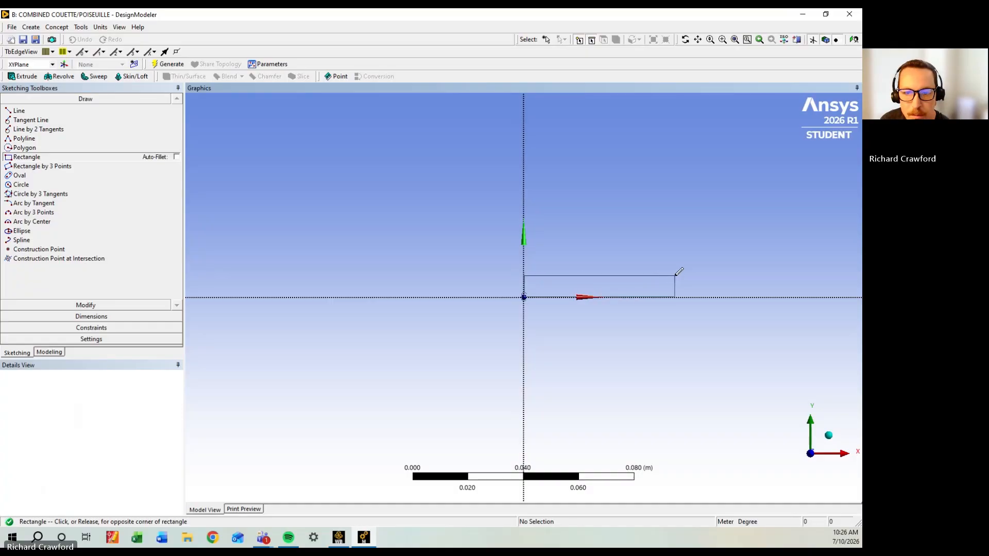
click(680, 287)
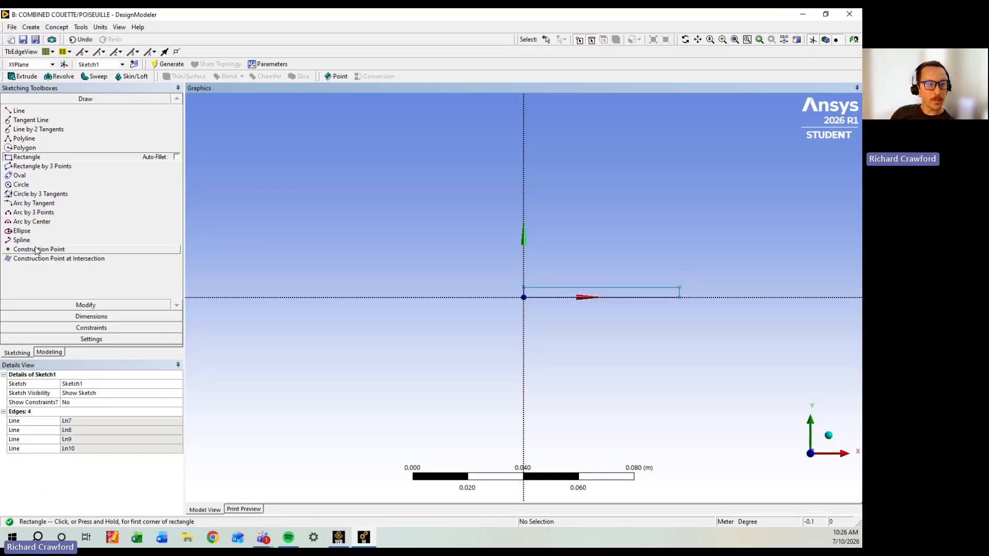
Add a horizontal dimension between the rectangle's two upper corners and place it above the top edge
click(28, 355)
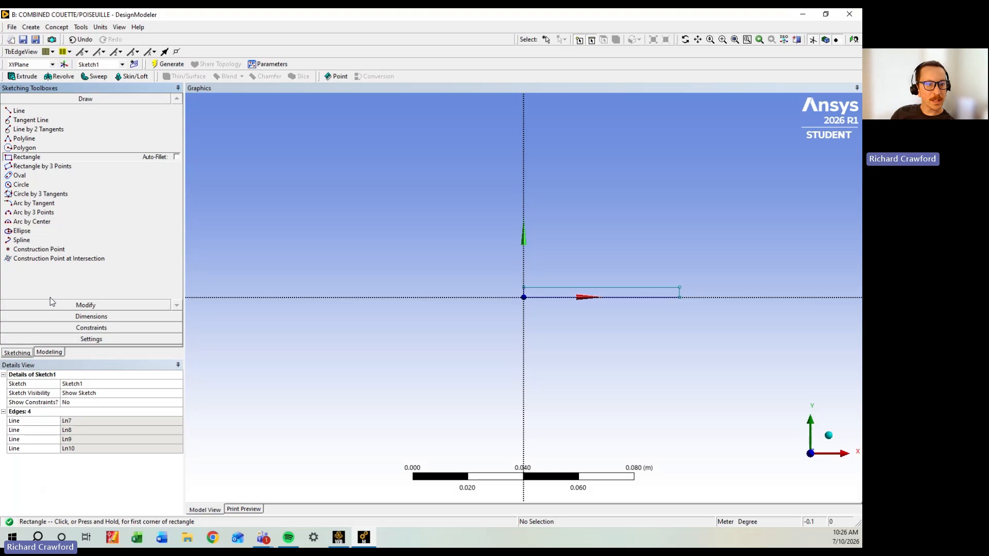
click(68, 316)
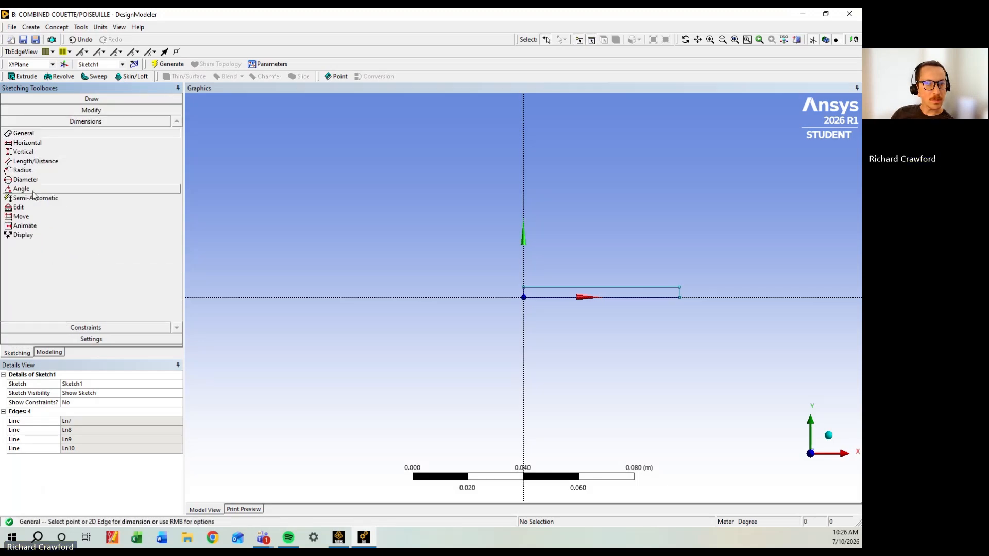
click(26, 143)
scroll(545, 294, up, 2)
scroll(544, 294, up, 2)
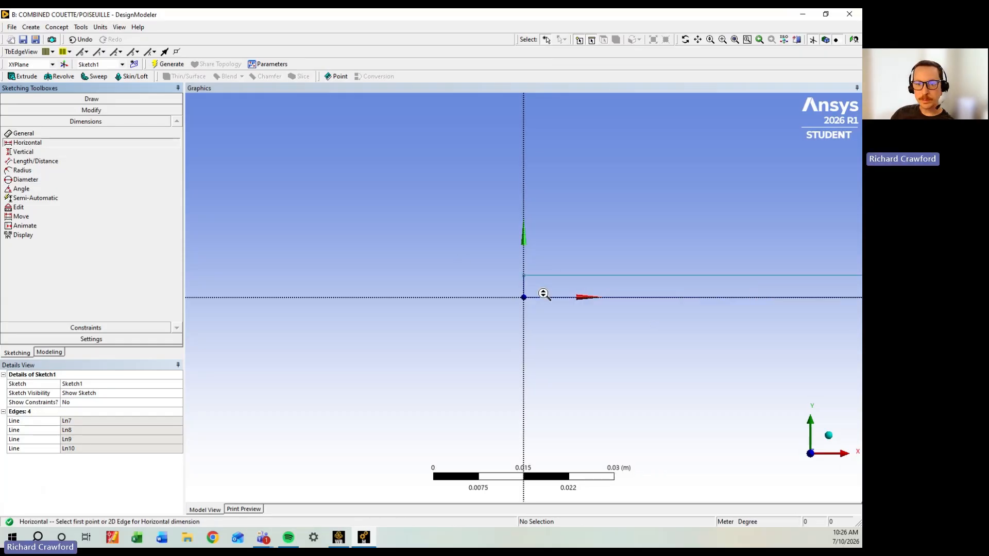
scroll(541, 280, down, 1)
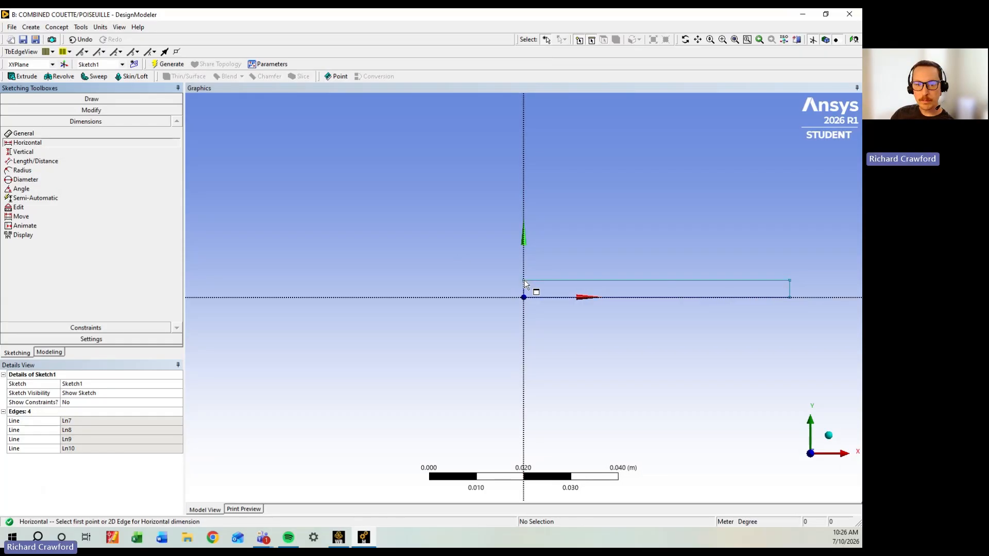
click(524, 281)
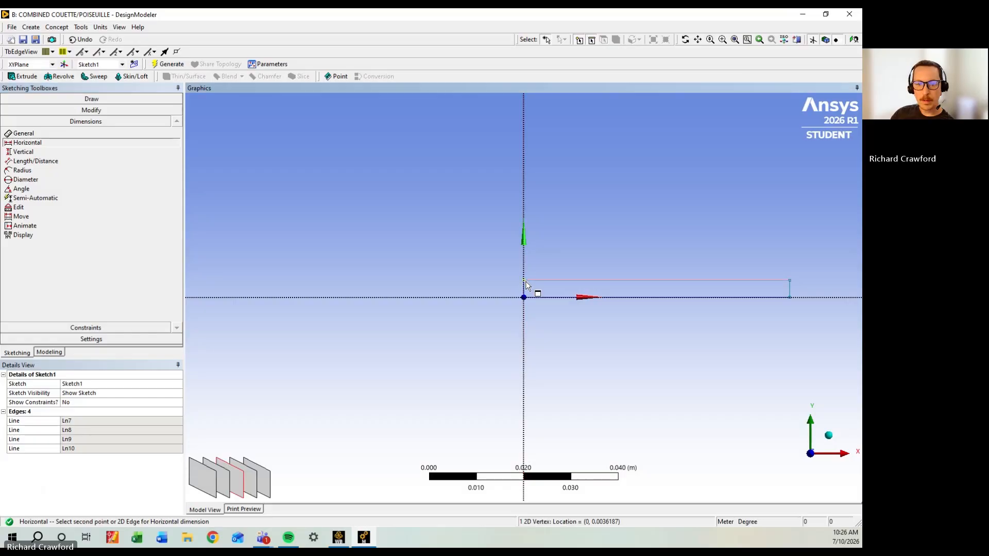
click(790, 280)
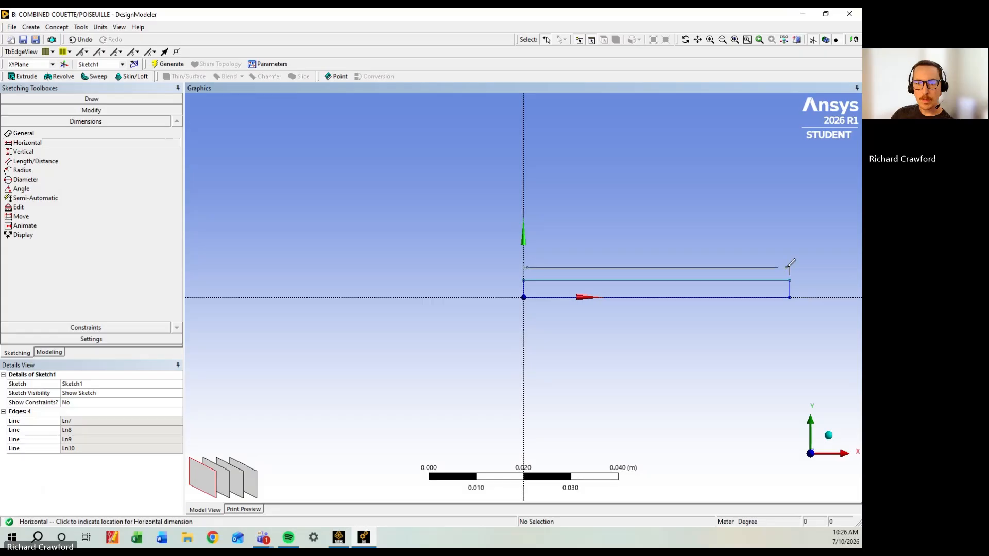
click(790, 263)
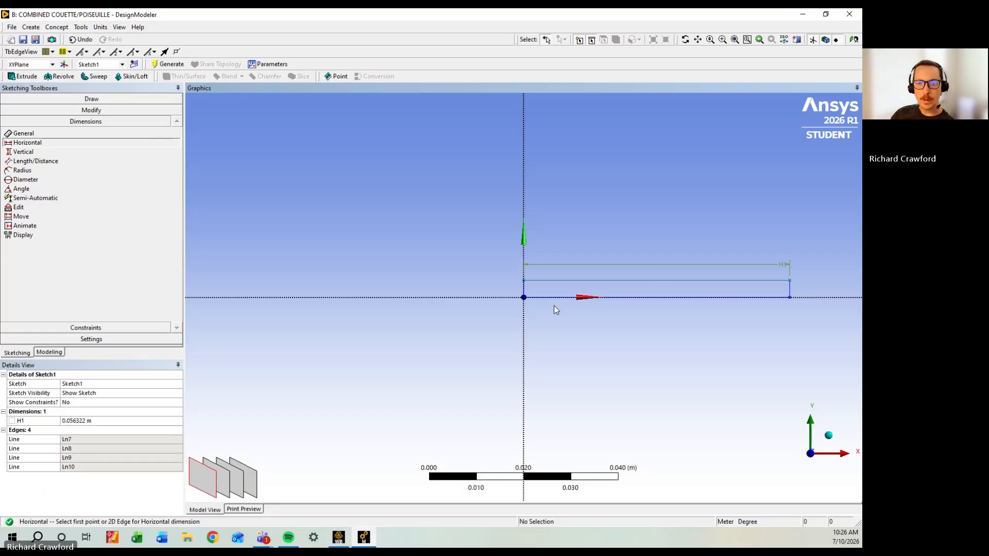
Add a vertical dimension for the rectangle's height beside its left edge and switch the units to millimetres
click(32, 152)
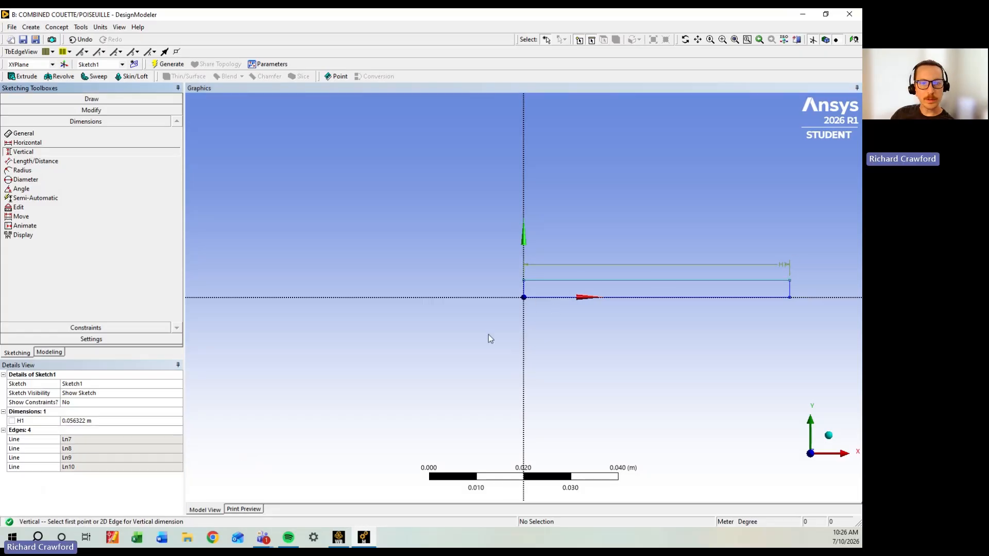
click(524, 280)
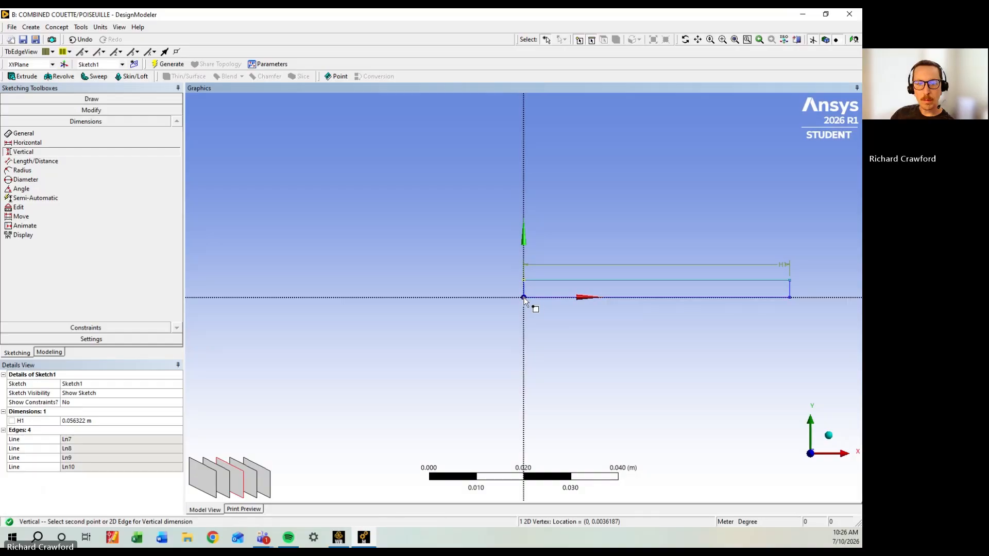
click(524, 297)
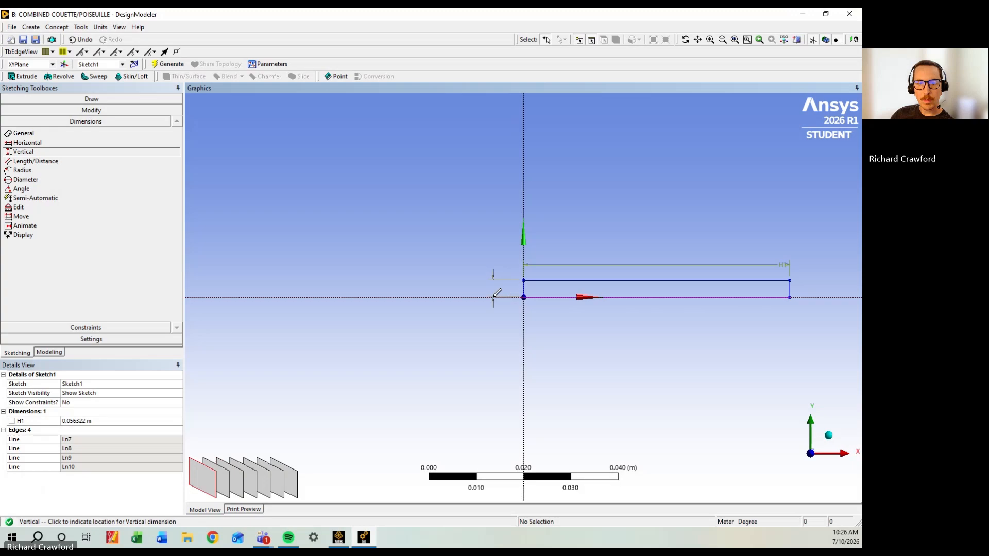
click(493, 296)
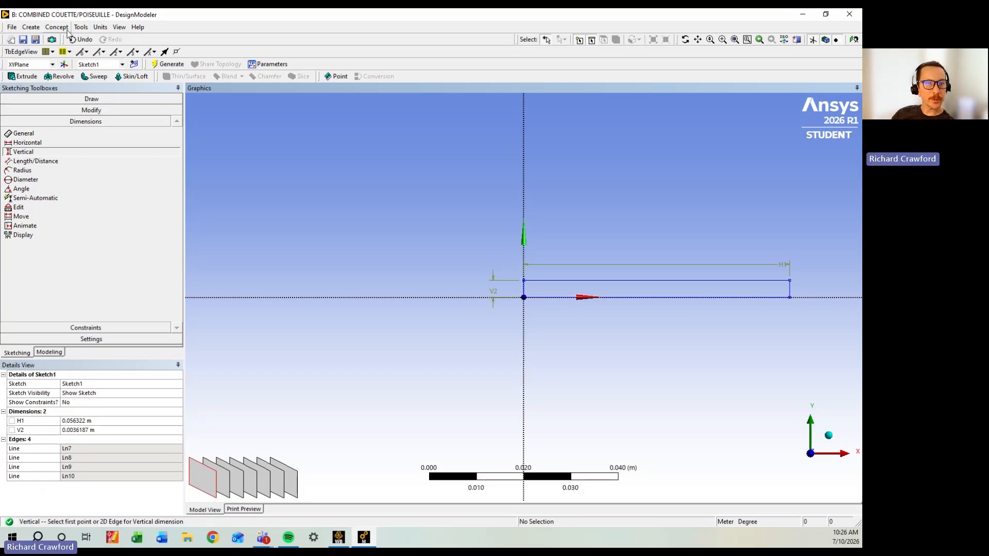
click(101, 26)
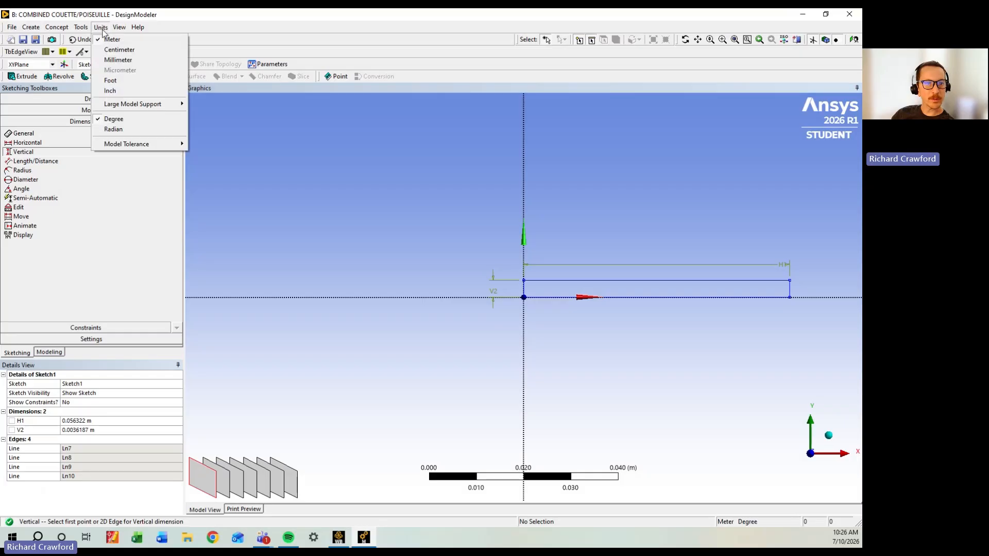
click(117, 61)
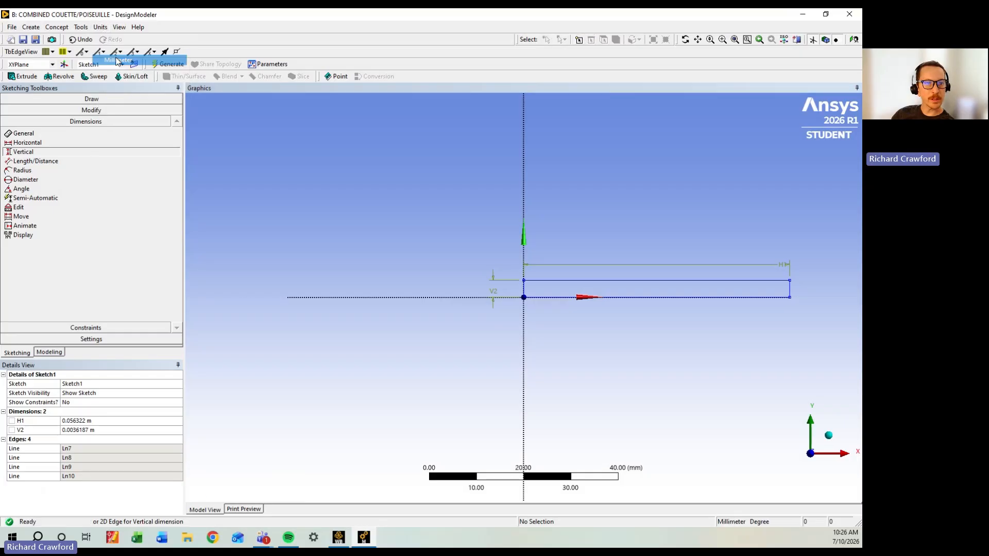
Set the rectangle's horizontal dimension H1 to 5 mm and its vertical dimension V2 to 750 mm
click(77, 422)
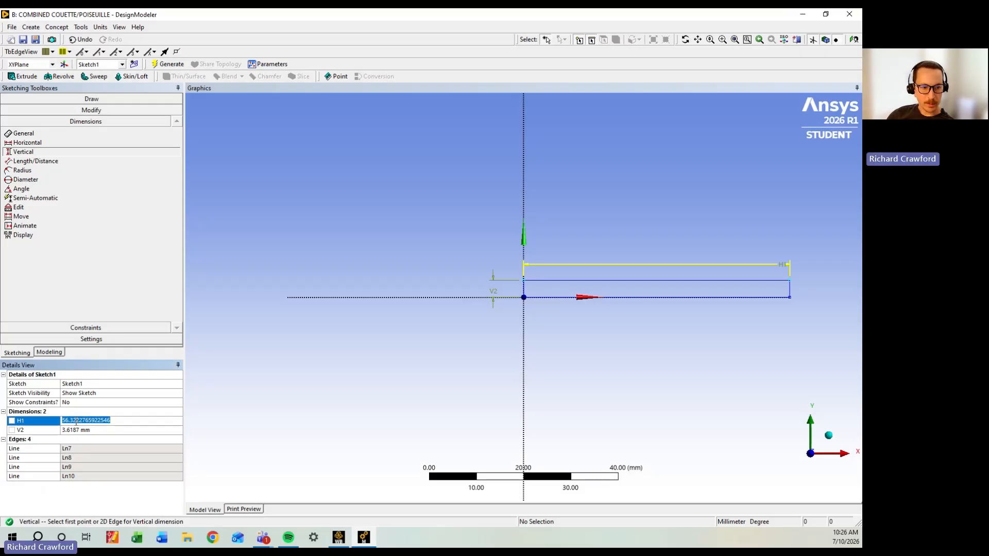
text(5)
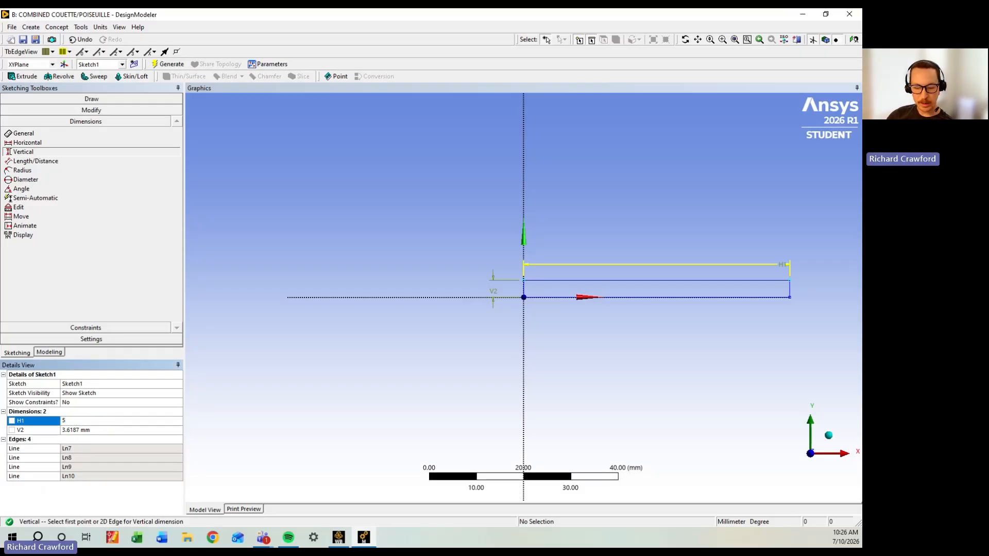
click(73, 430)
text(750)
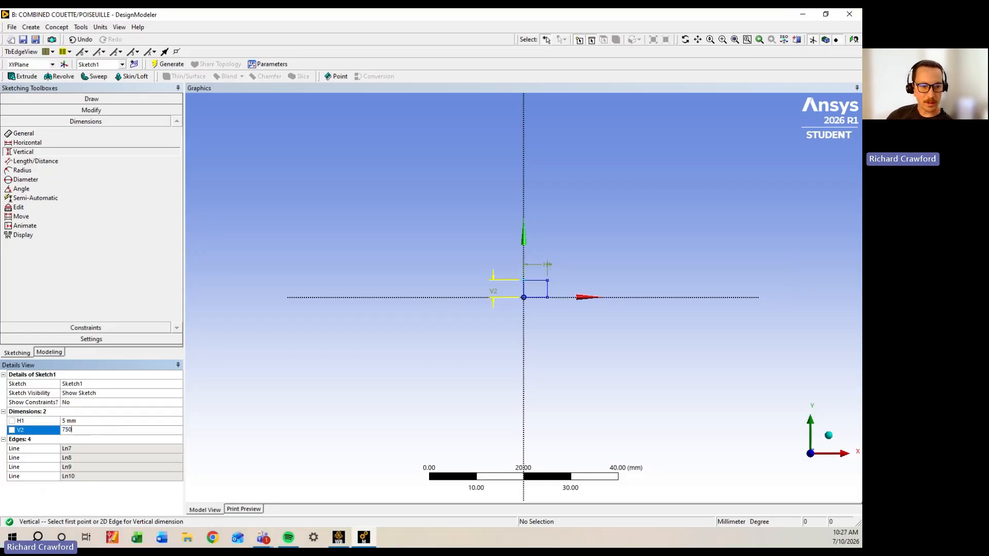
click(88, 441)
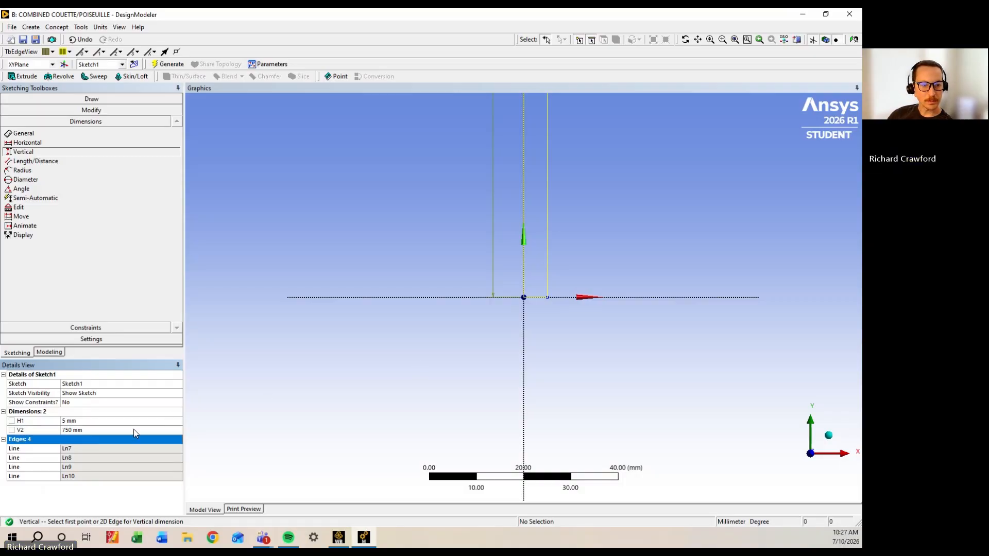
Set the rectangle's horizontal dimension H1 to 750 mm and its vertical dimension V2 to 5 mm
click(94, 421)
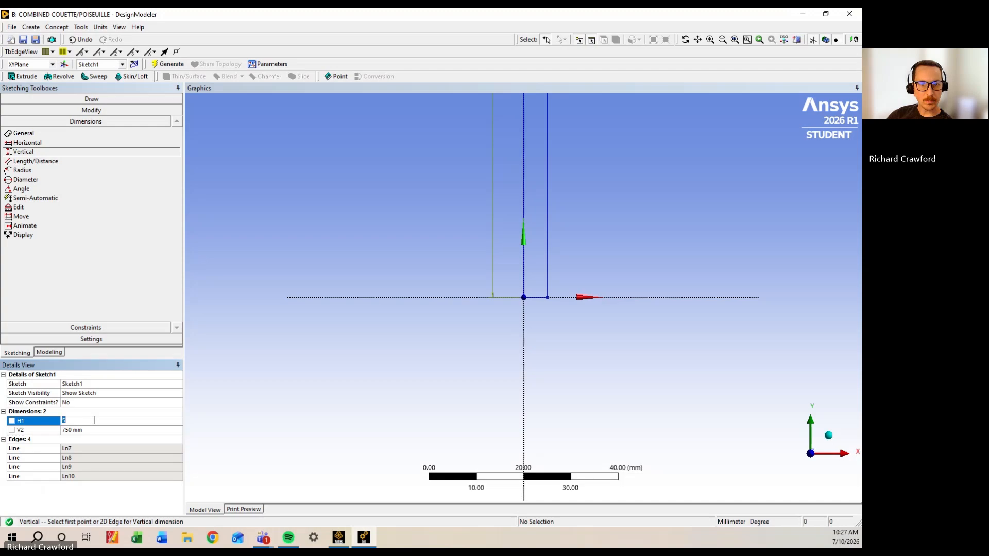
text(750)
click(93, 440)
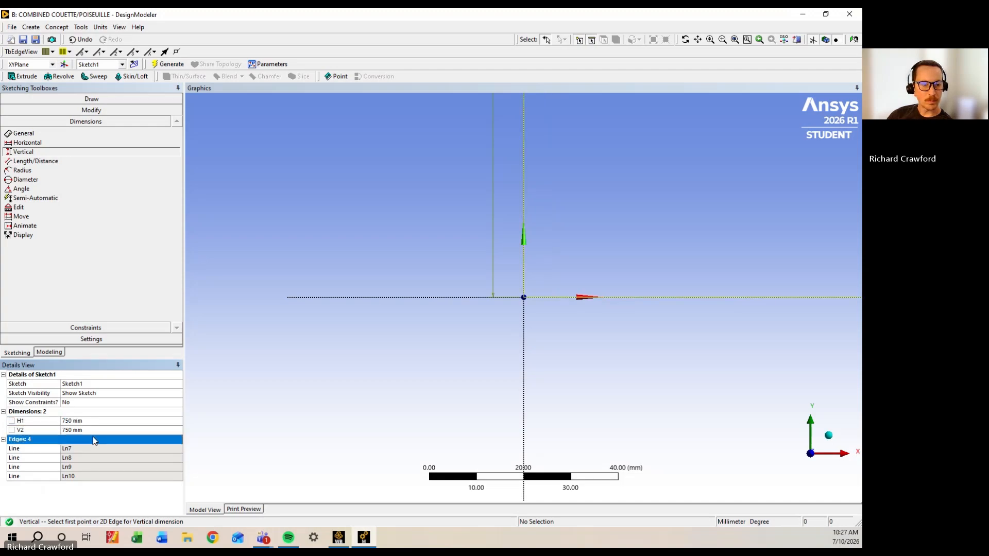
click(64, 431)
text(5)
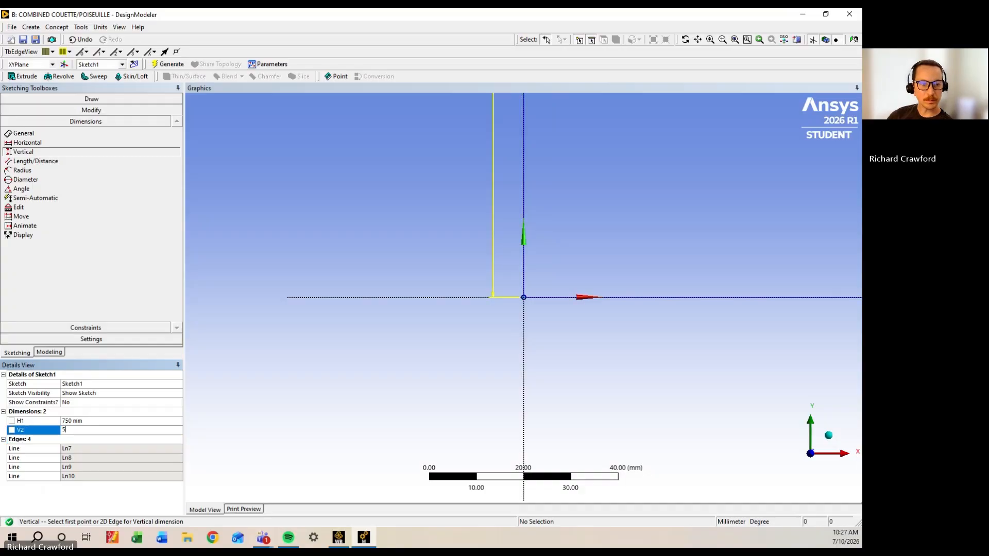
click(79, 444)
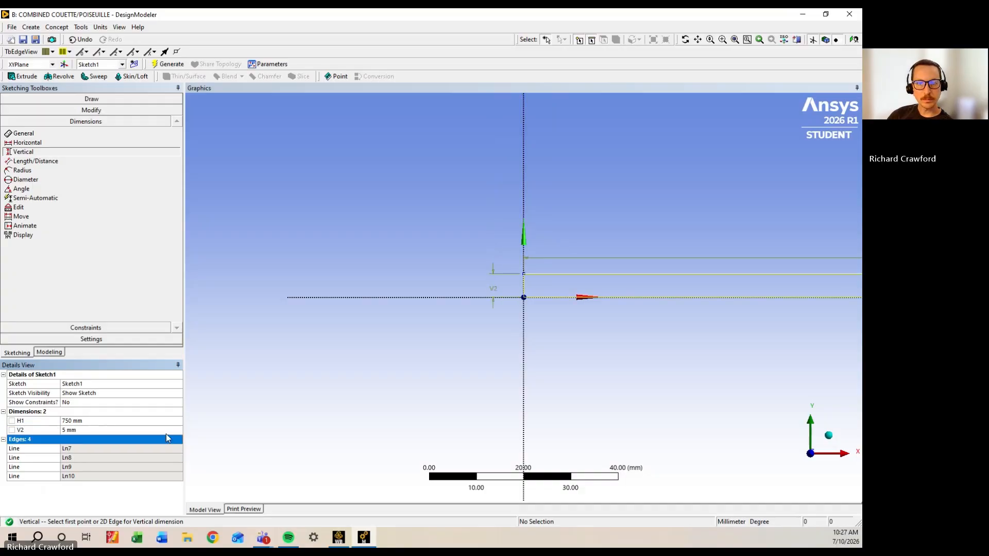
scroll(455, 355, down, 2)
scroll(455, 354, down, 4)
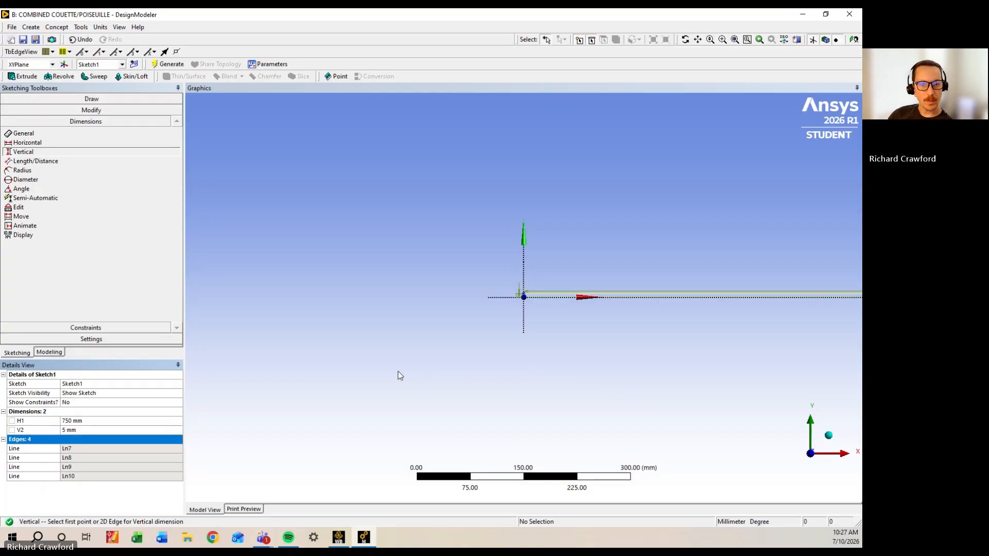
scroll(462, 332, down, 2)
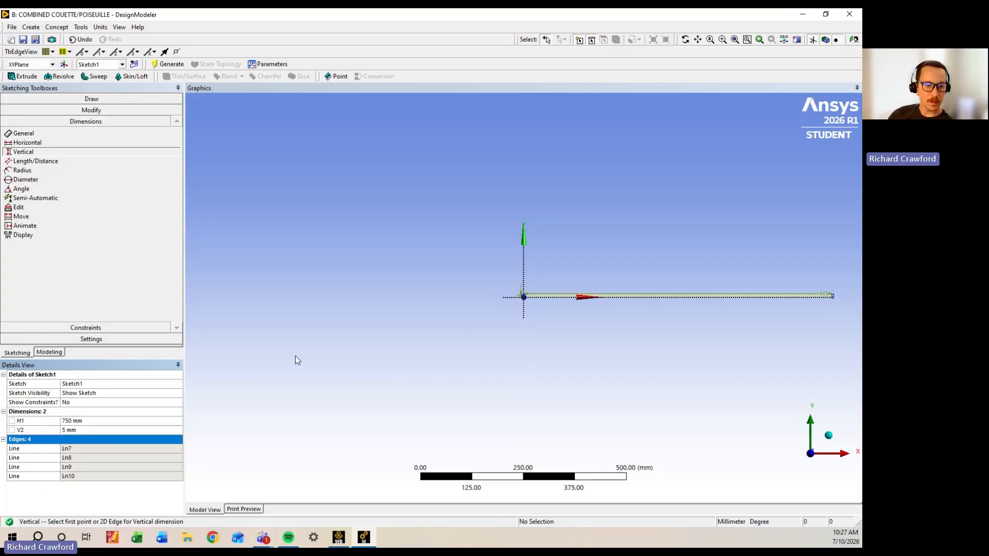
Delete the vertical dimension V2 and the horizontal dimension H1 from the rectangle sketch
click(47, 431)
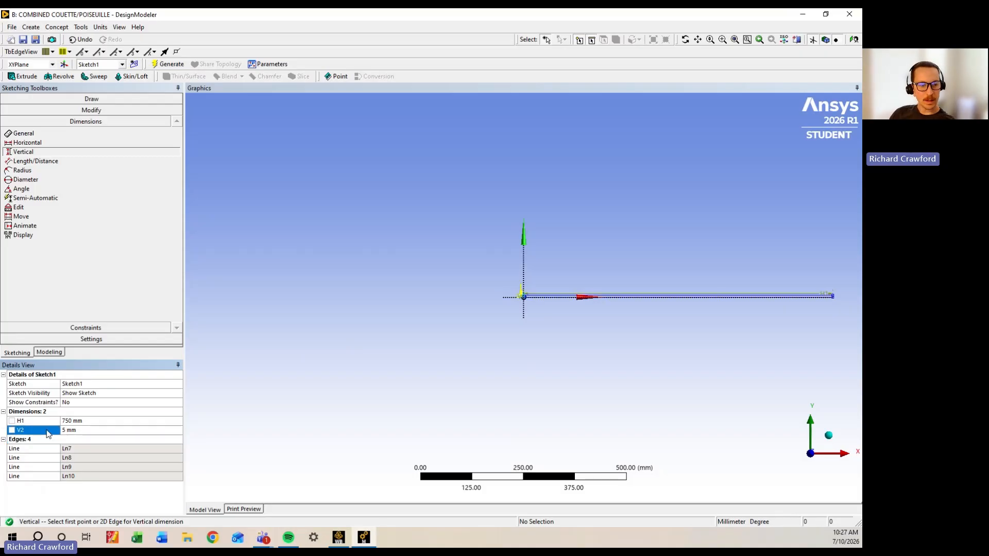
key(Delete)
click(46, 423)
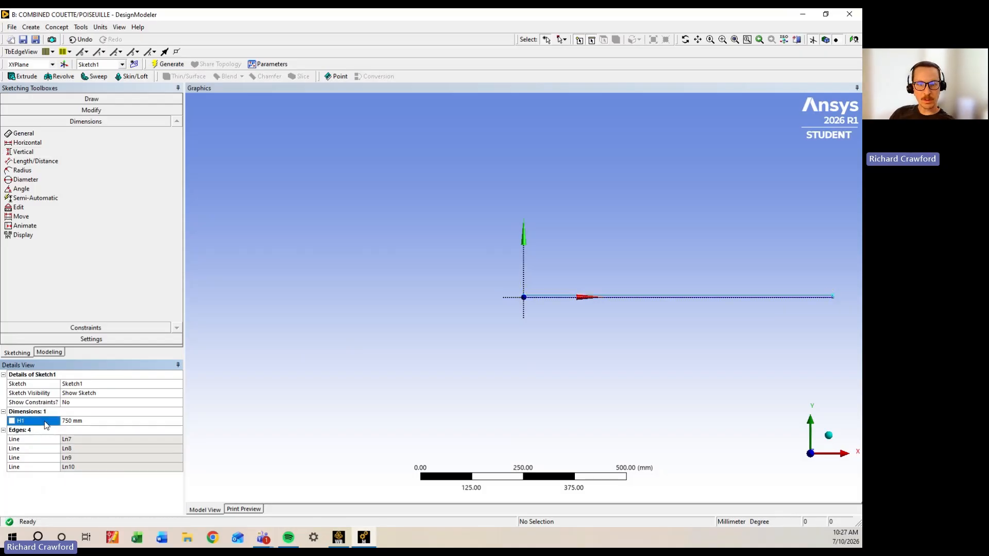
key(Delete)
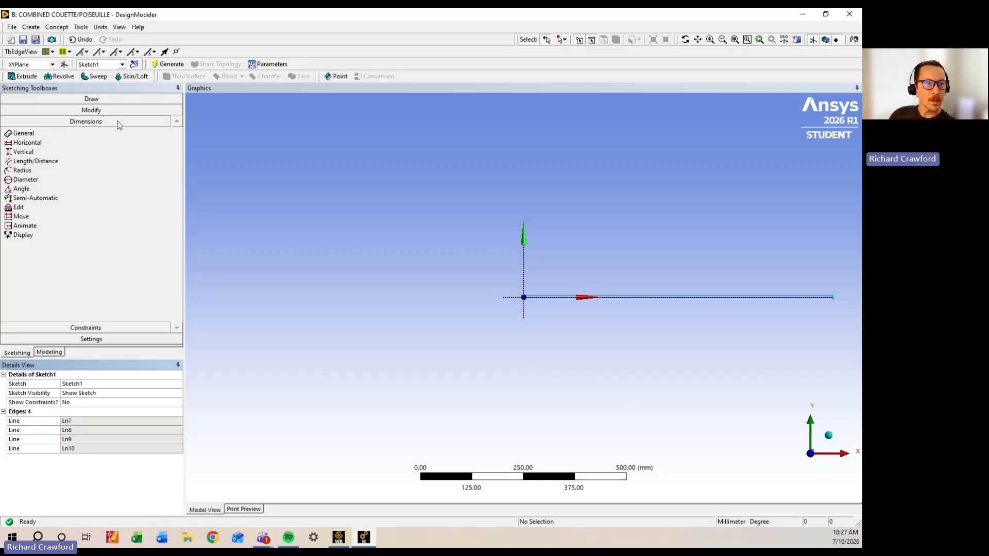
Generate a surface from the rectangle sketch, box-selecting all its edges as the base object with Add Material
click(56, 27)
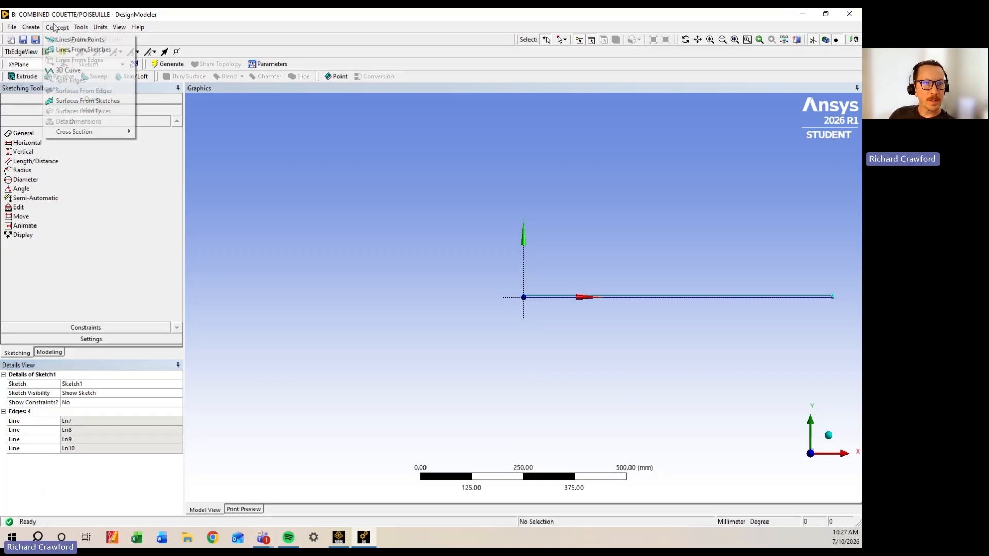
click(75, 102)
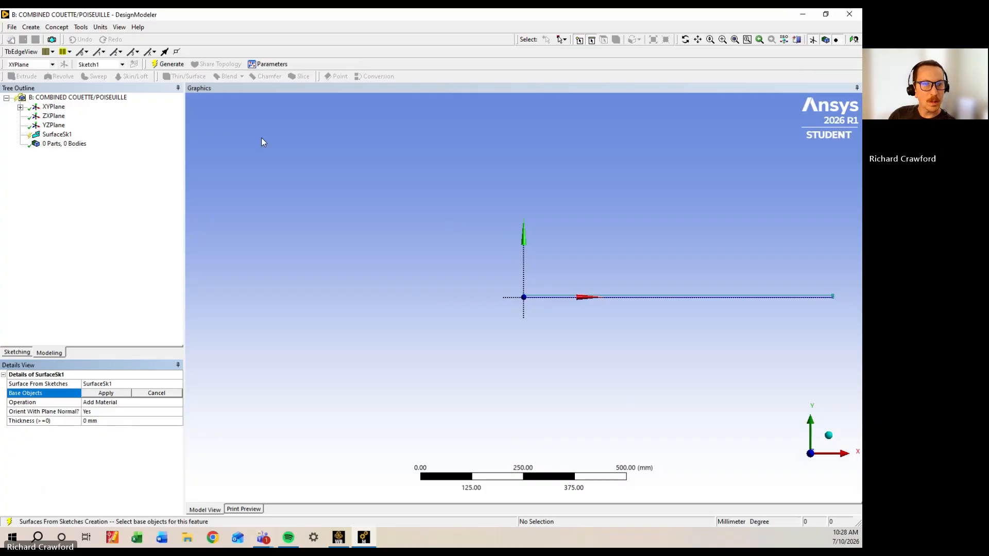
click(564, 39)
click(579, 62)
mouse_move(479, 238)
mouse_down()
mouse_move(535, 281)
mouse_move(731, 349)
mouse_up()
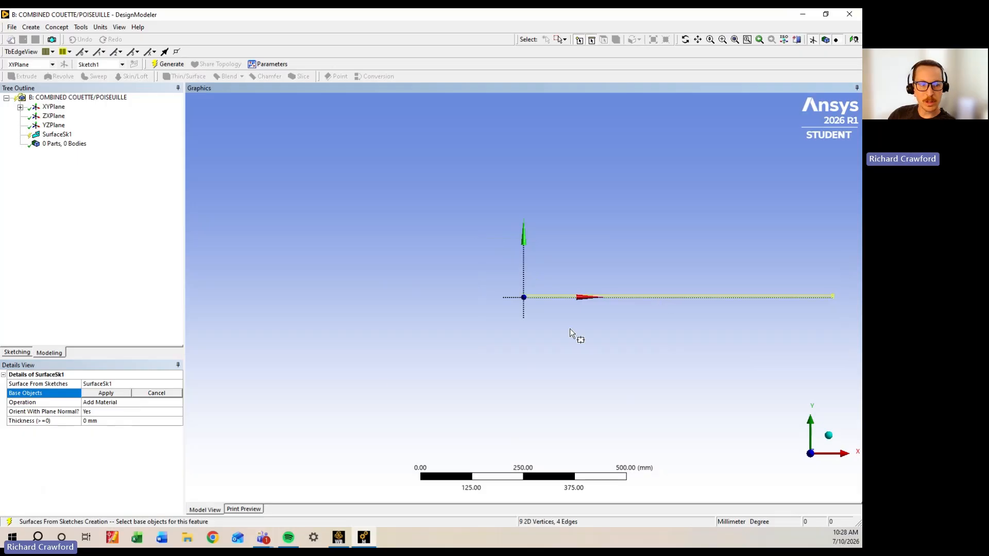
click(123, 396)
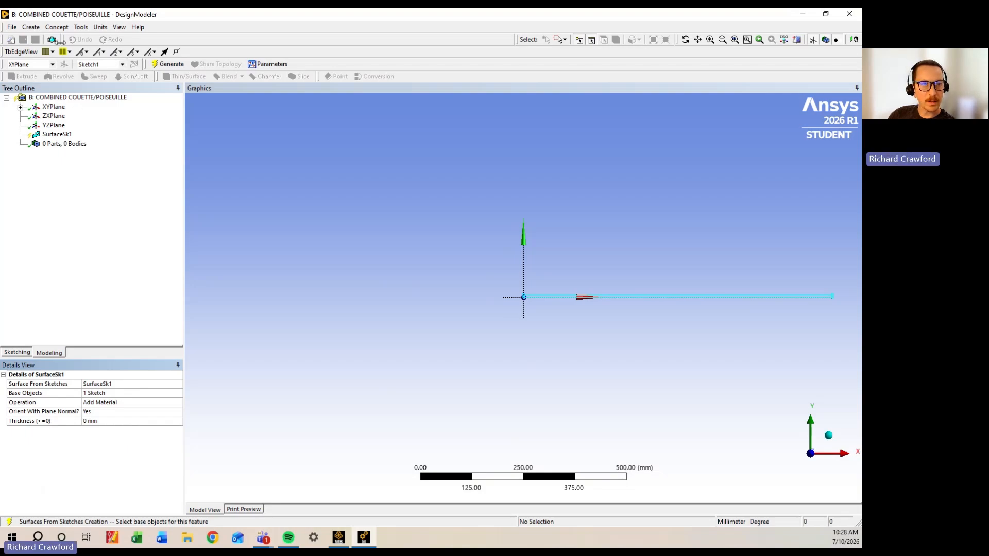
click(168, 64)
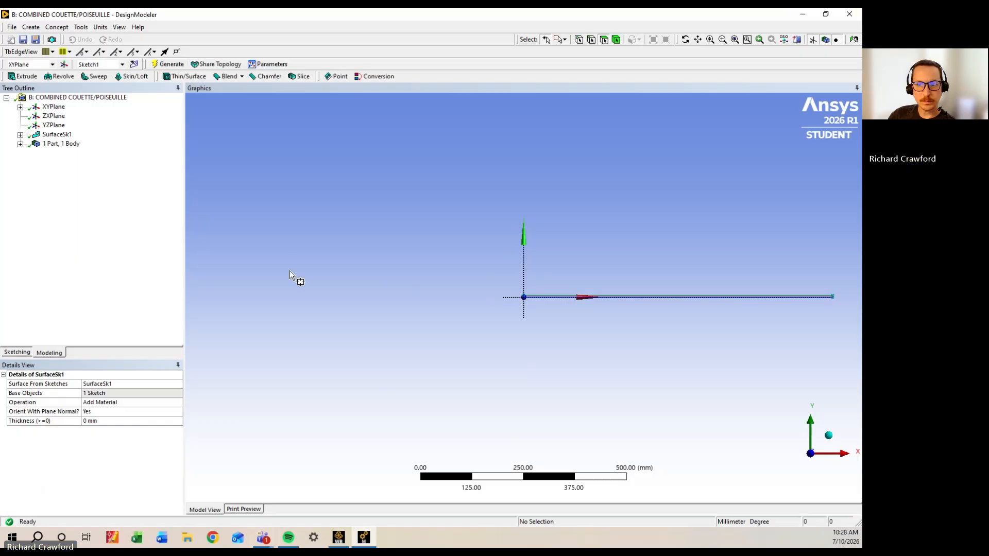
scroll(613, 305, up, 10)
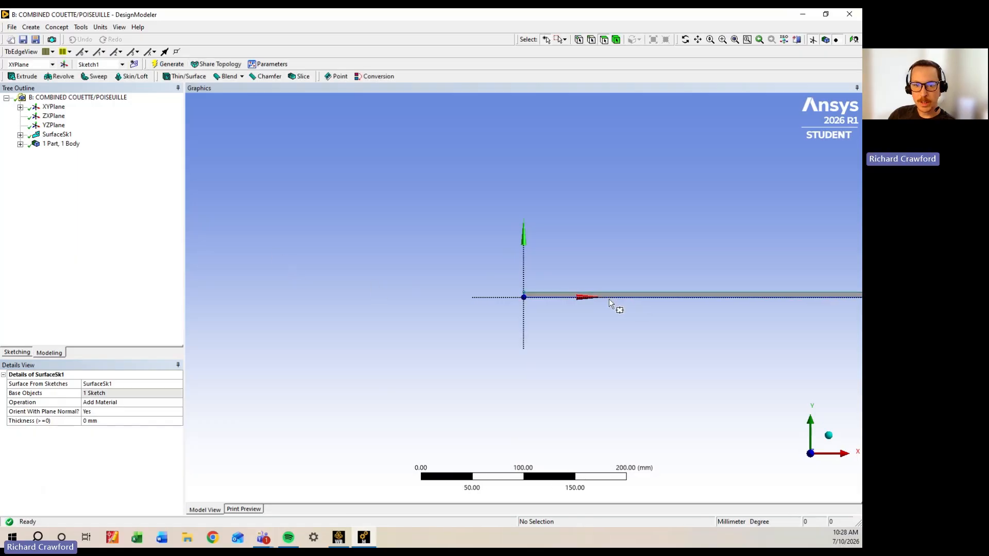
scroll(608, 299, up, 2)
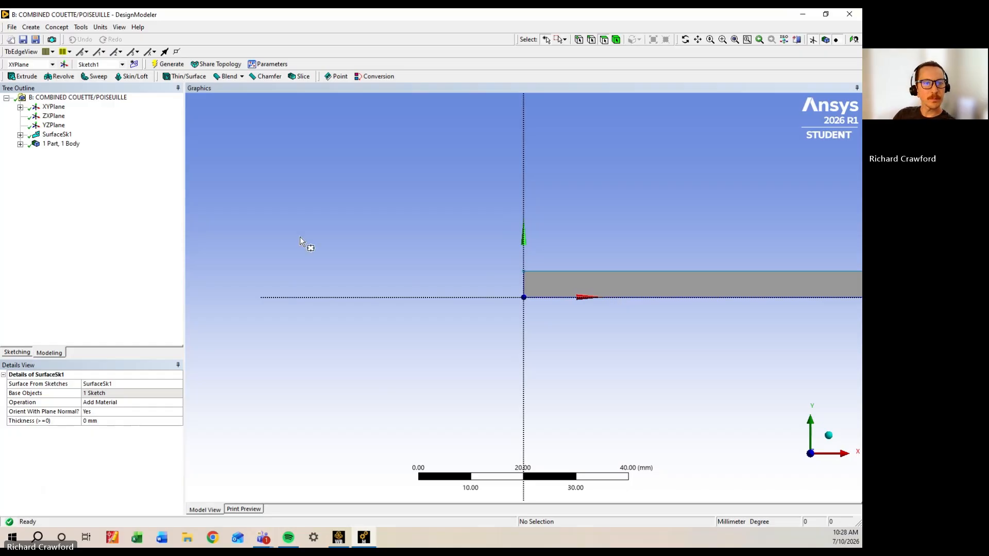
Close DesignModeler and open the mesh of the COMBINED COUETTE/POISEUILLE system in Ansys Meshing
click(801, 15)
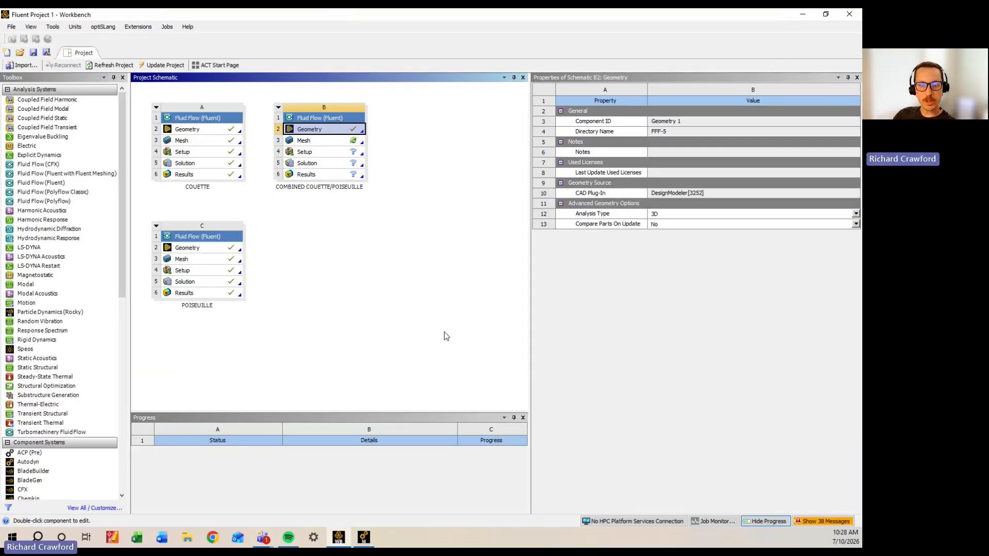
click(364, 538)
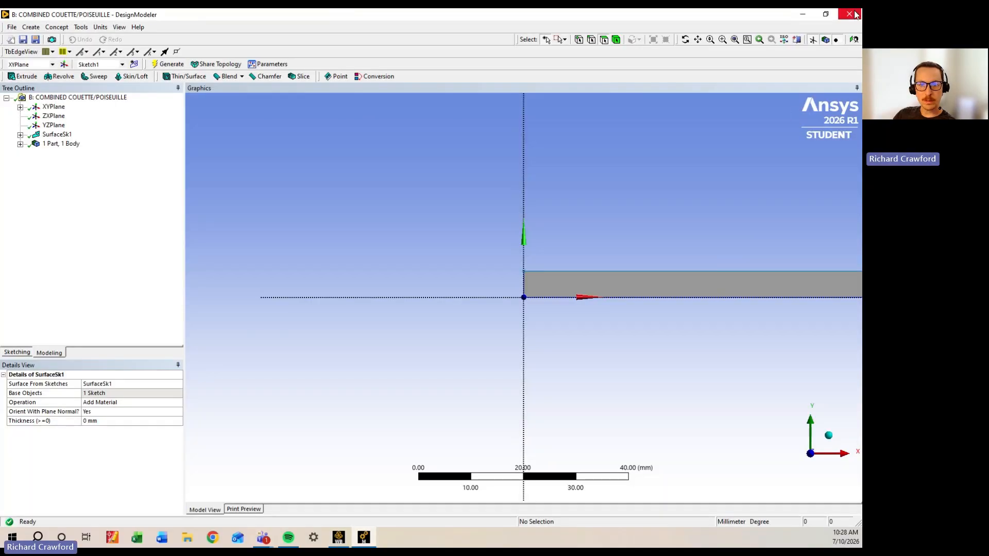
click(726, 172)
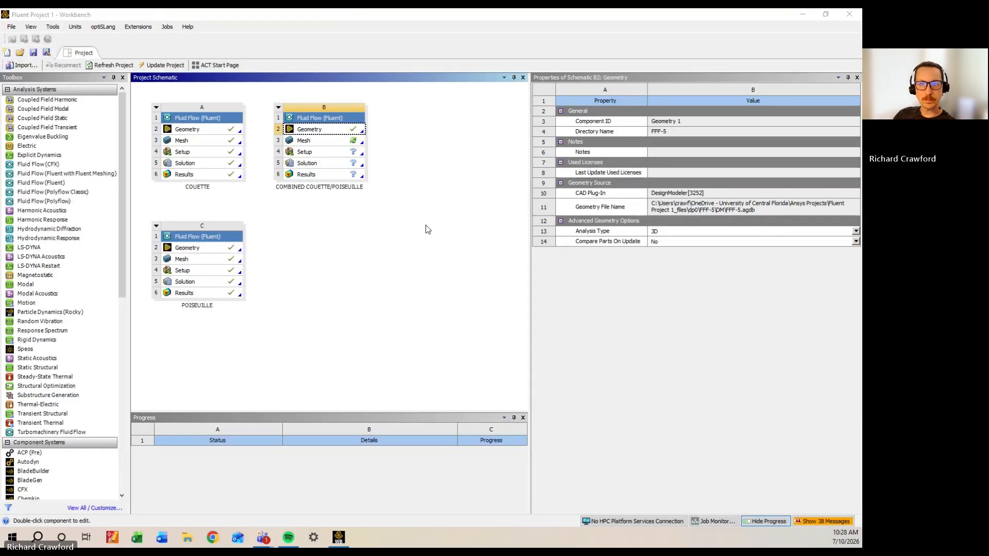
double_click(304, 141)
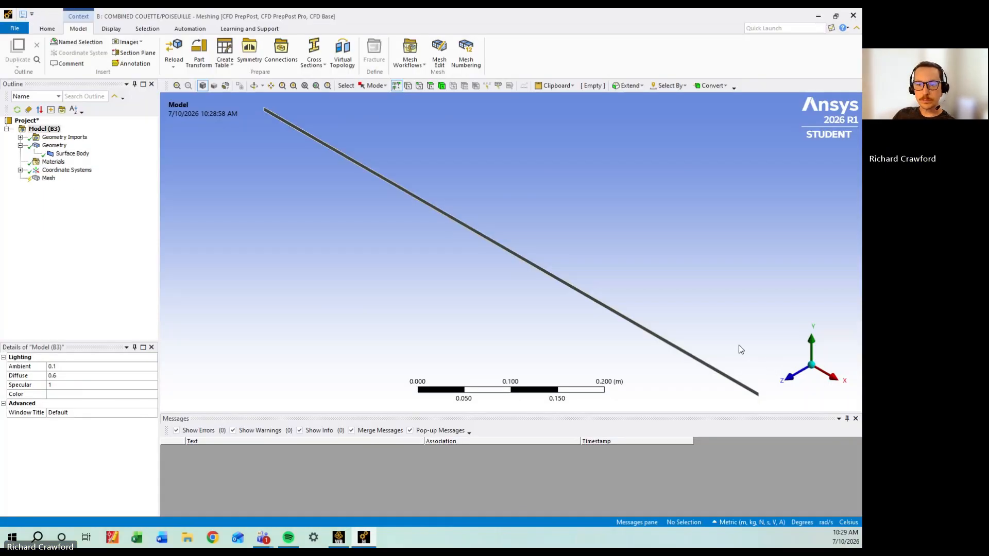
Create a named selection called Top Wall from the channel's long upper edge and check it in the outline
click(791, 379)
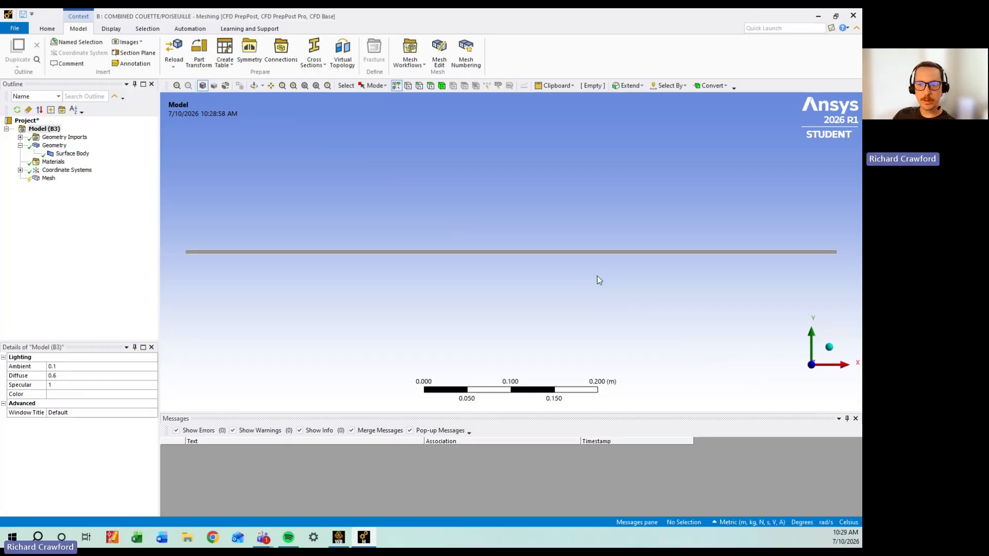
click(484, 249)
right_click(484, 248)
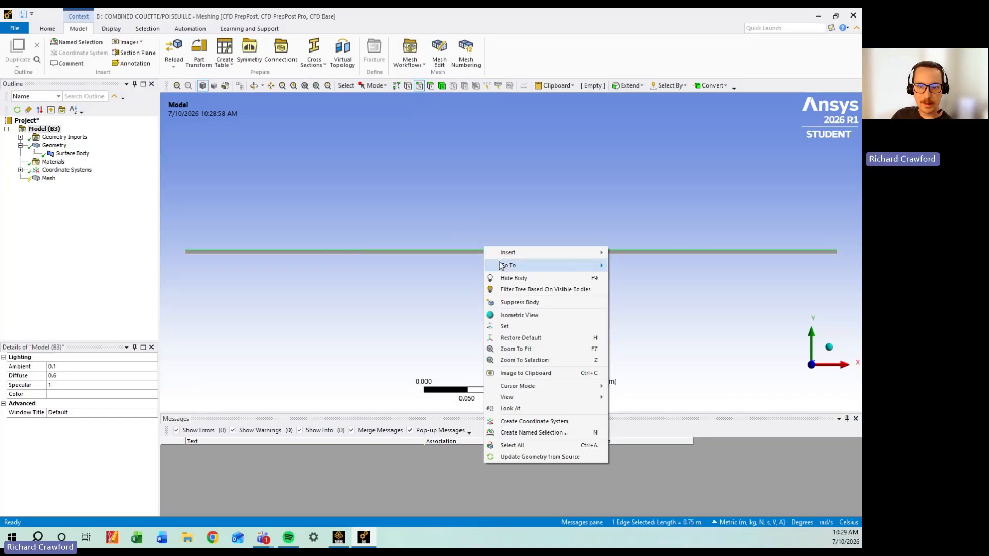
click(535, 433)
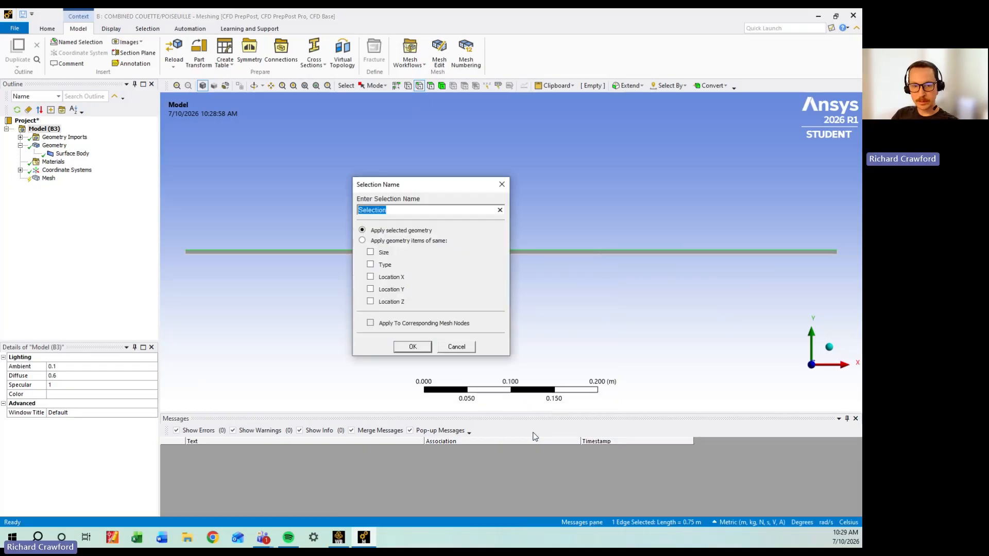
text(To)
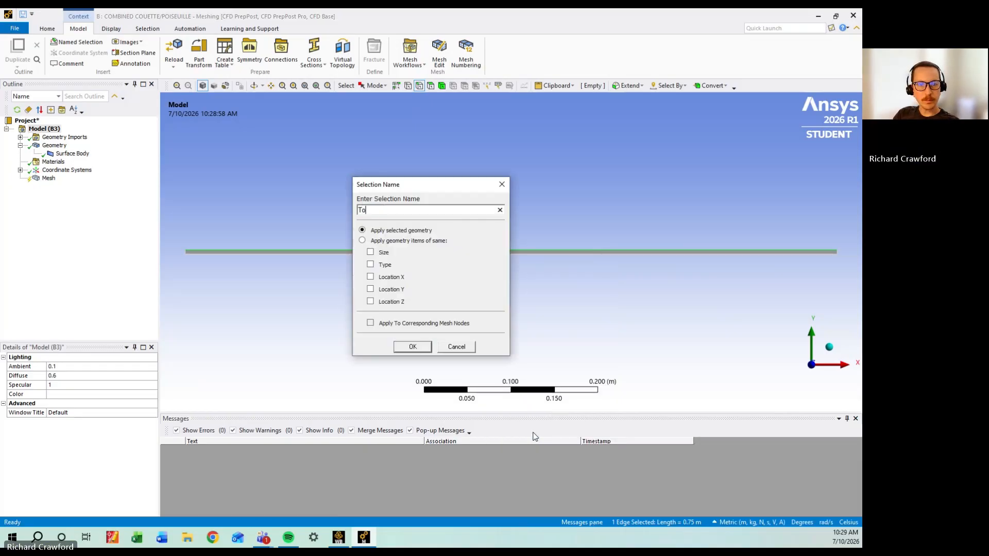
text(p Wall)
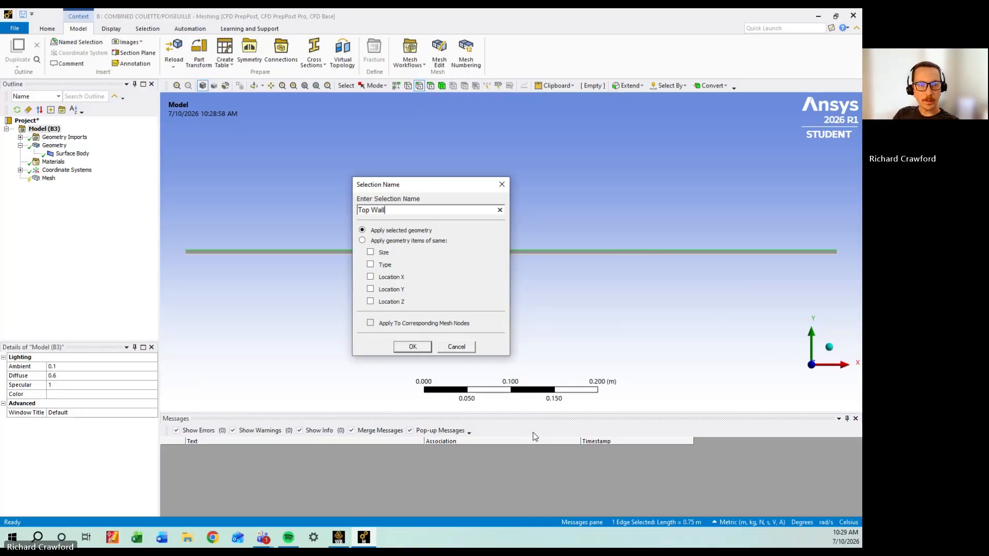
key(Return)
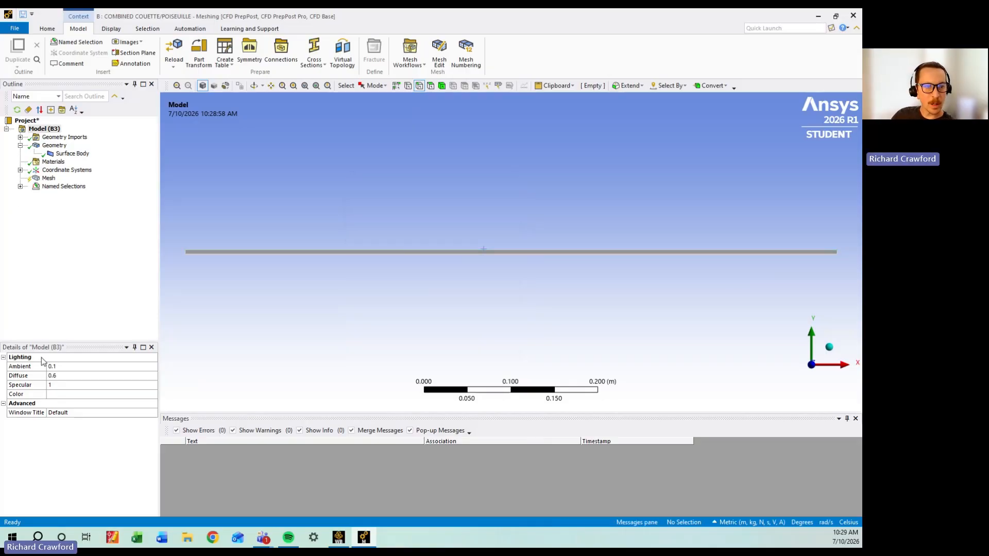
click(20, 187)
click(62, 196)
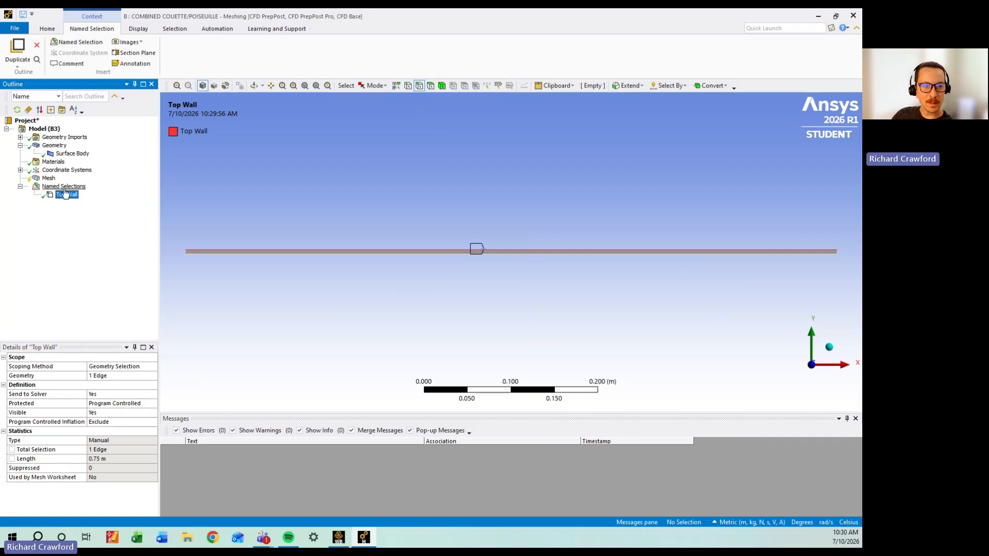
Create a named selection called Bottom Wall from the channel's long lower edge
click(403, 255)
right_click(403, 255)
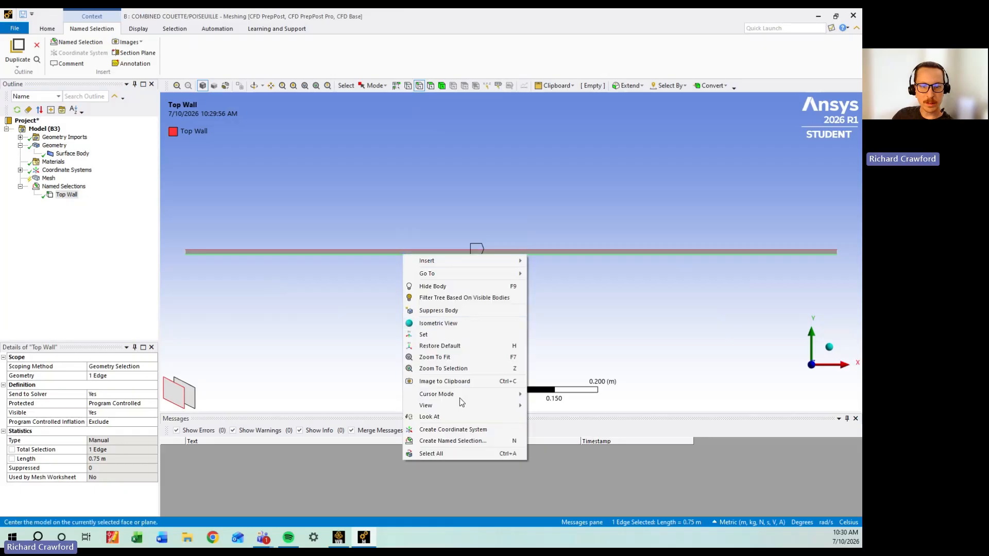
click(467, 441)
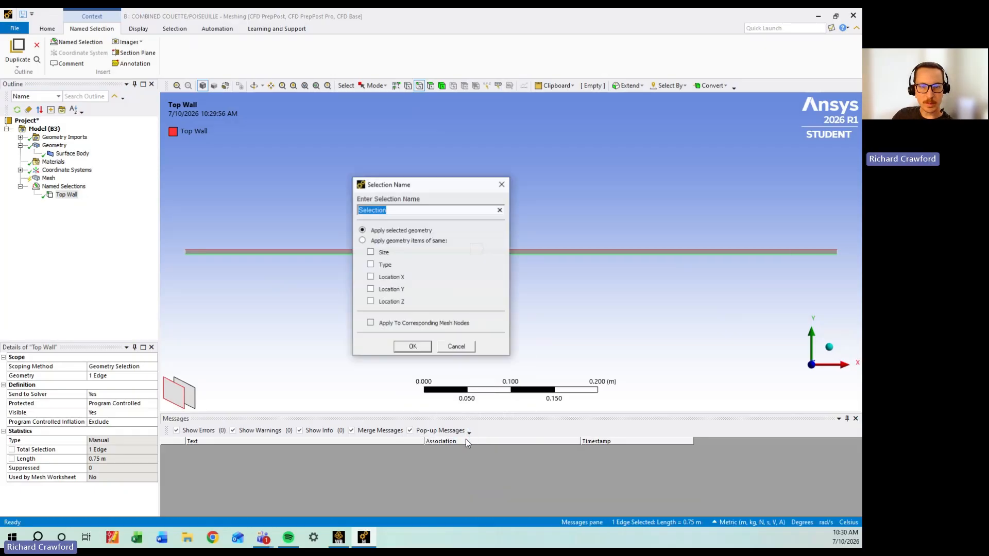
text(B)
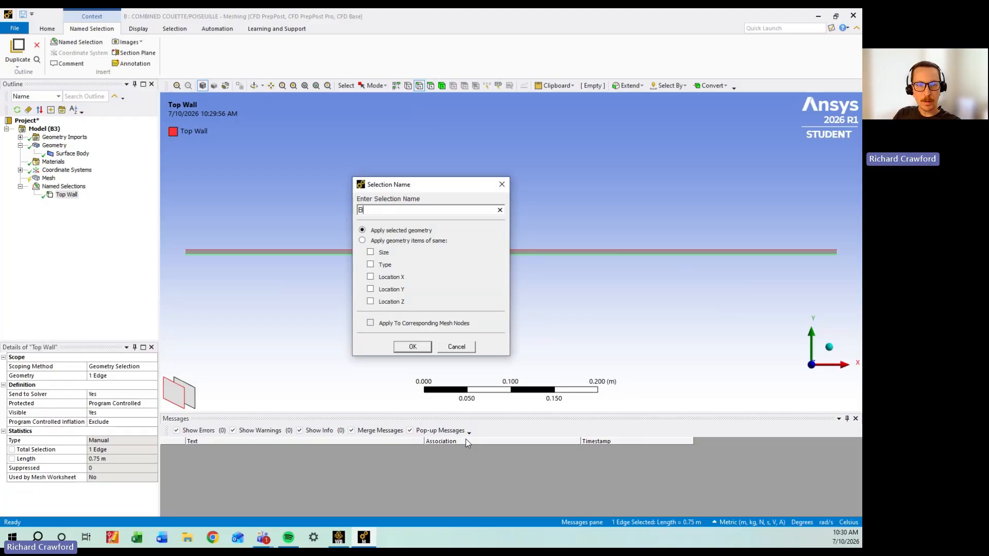
text(ottom Wall)
key(Return)
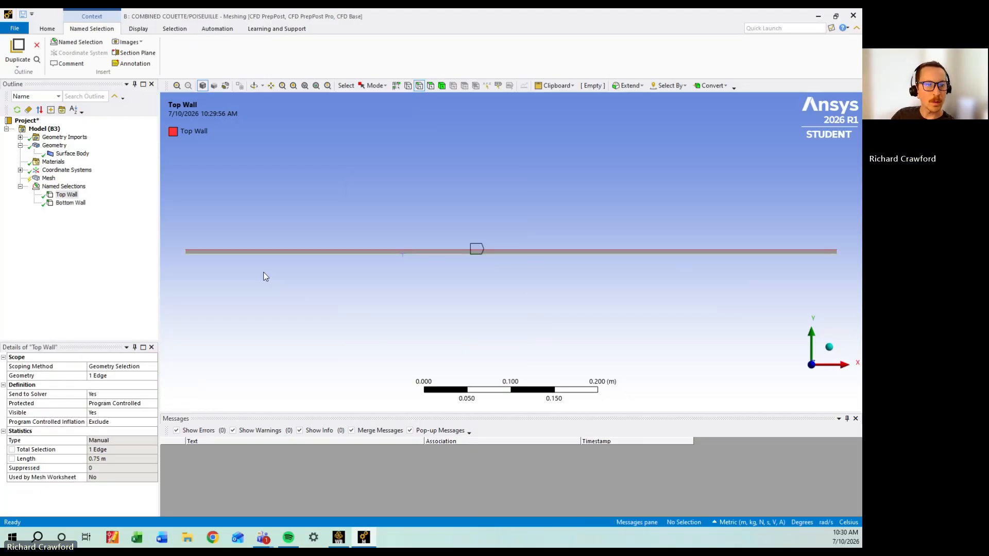
Create a named selection called Inlet from the channel's short left edge and check it in the outline
click(182, 253)
right_click(183, 252)
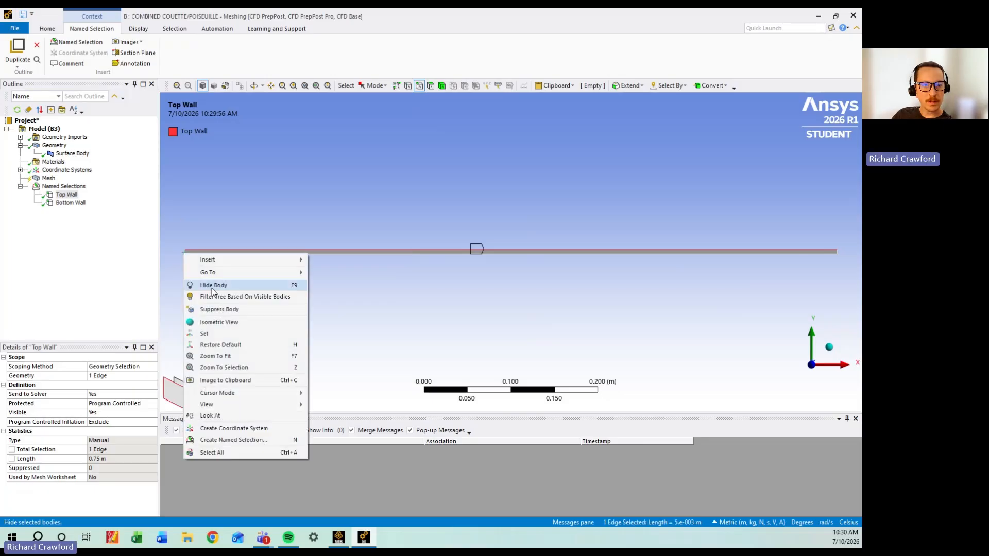
click(235, 439)
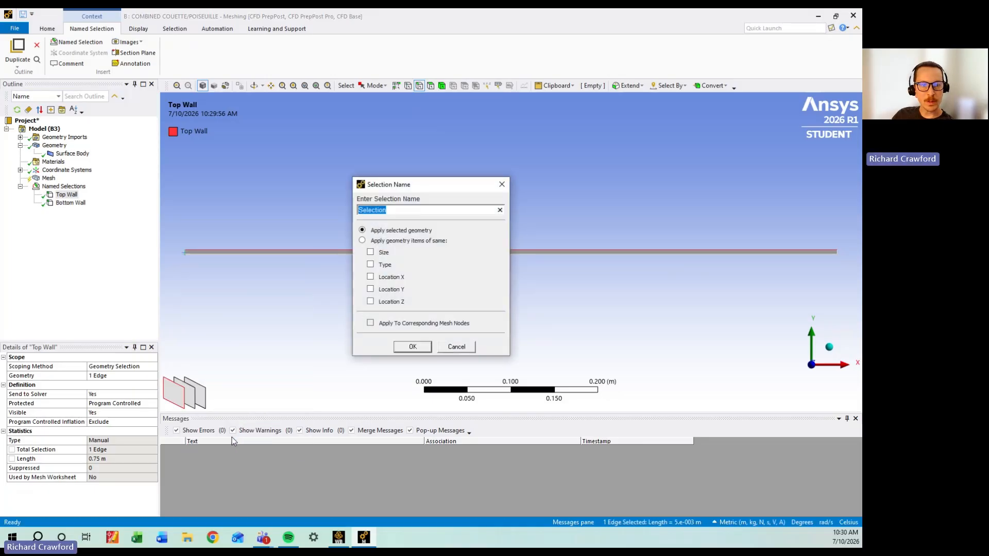
key(BackSpace)
text(Inlet)
key(Return)
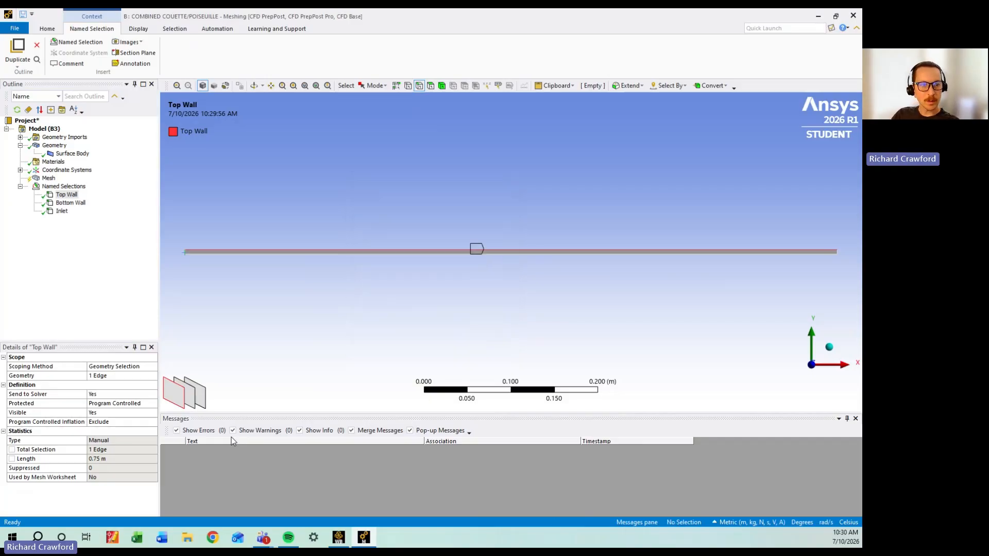
click(63, 212)
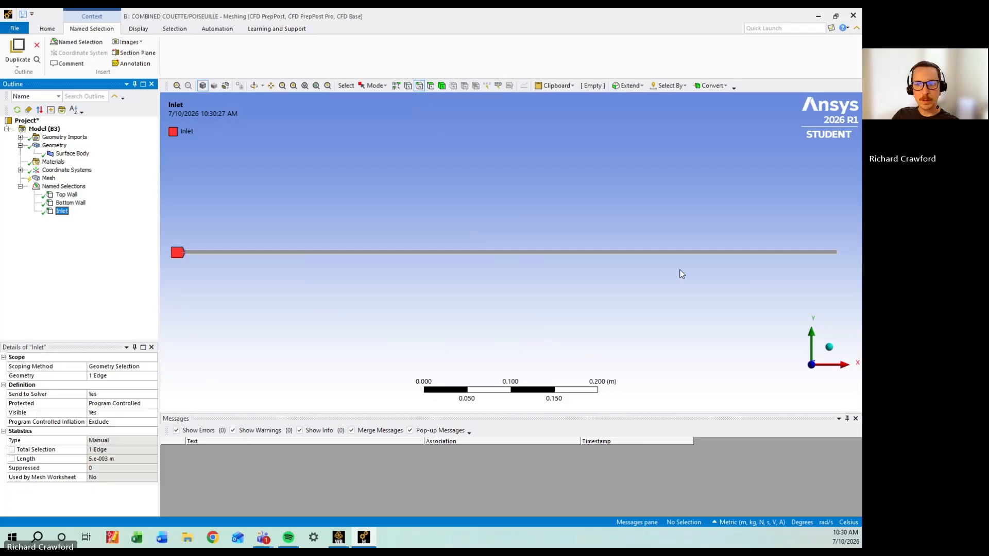
Create a named selection called Outlet from the channel's short right edge
click(839, 251)
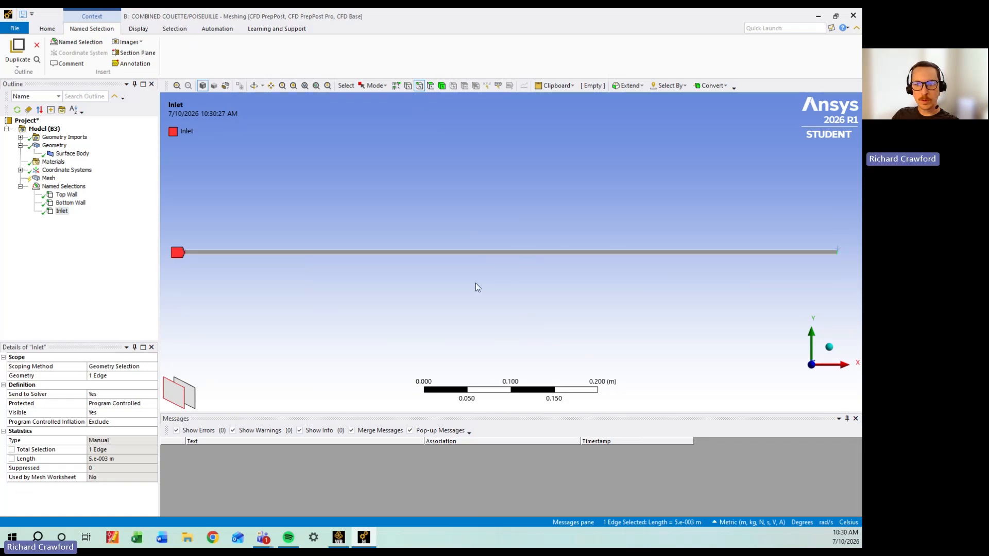
click(842, 250)
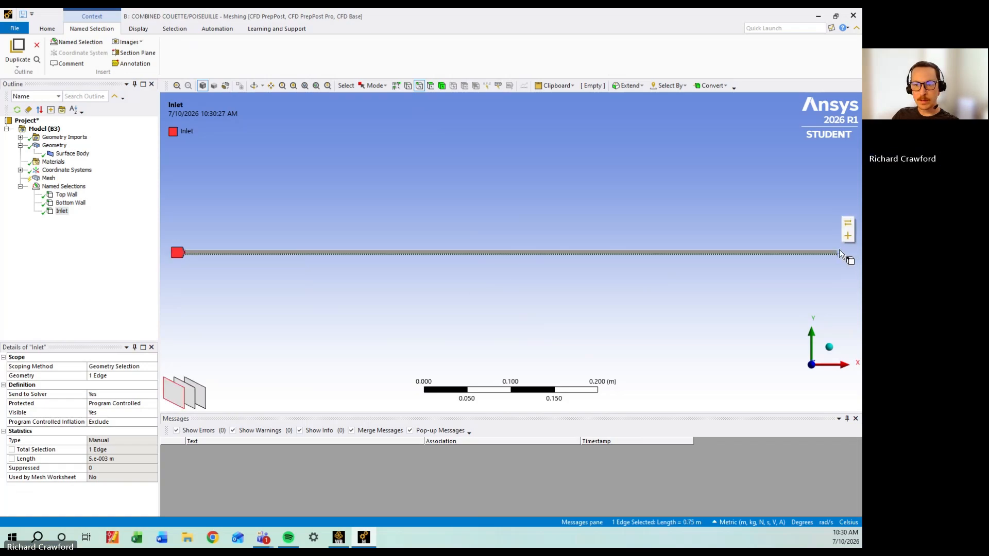
click(840, 246)
right_click(839, 247)
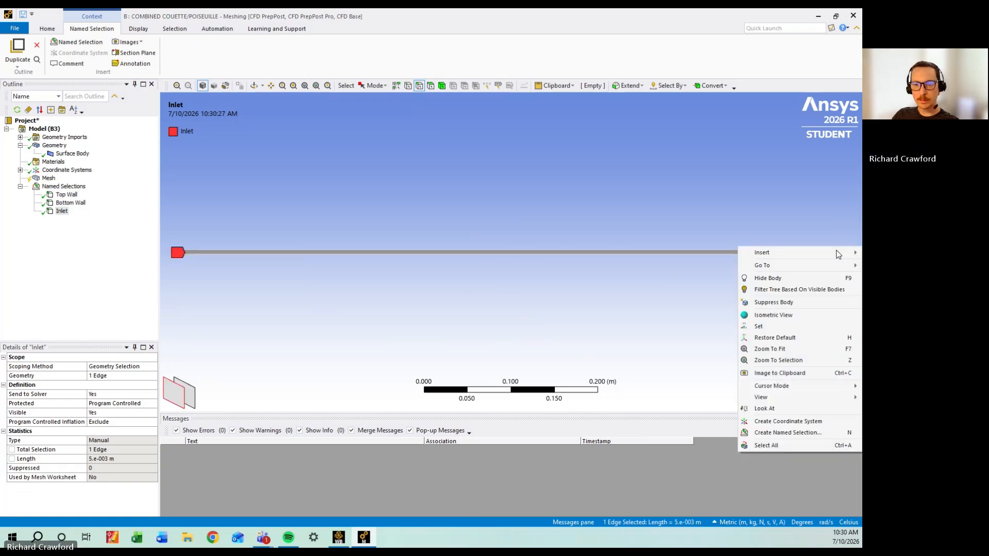
click(788, 433)
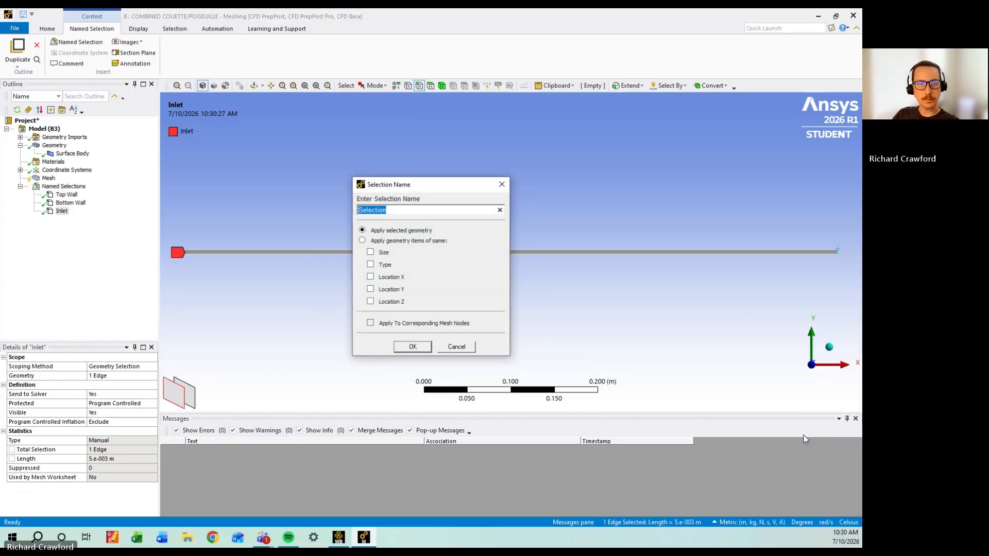
text(Outle)
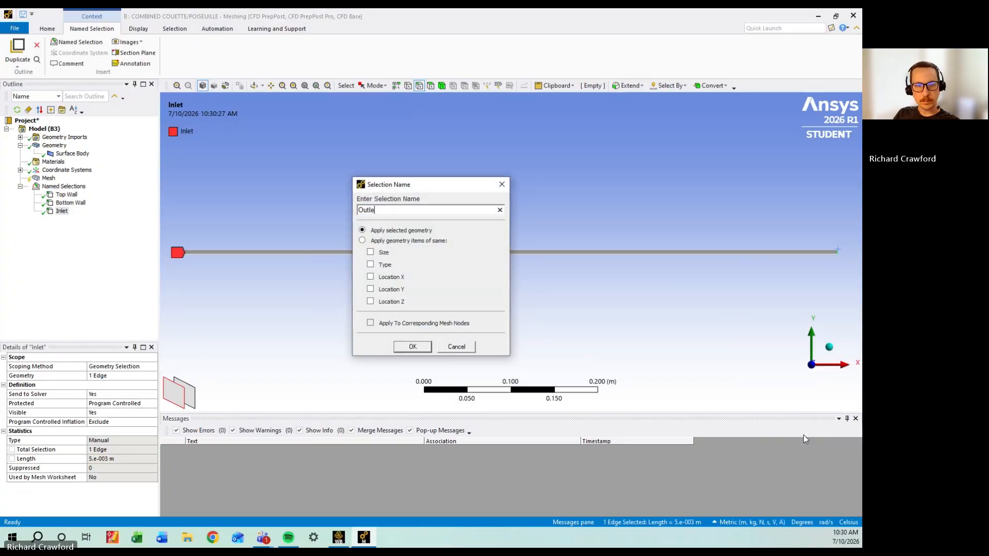
key(Return)
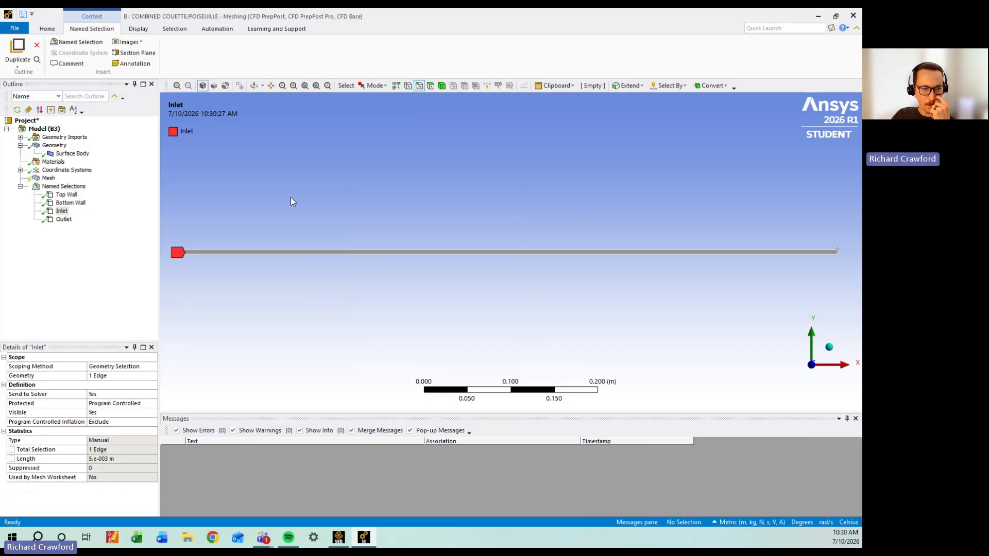
Review the Top Wall, Bottom Wall, Inlet and Outlet named selections to check which edge each one covers
click(74, 196)
click(75, 203)
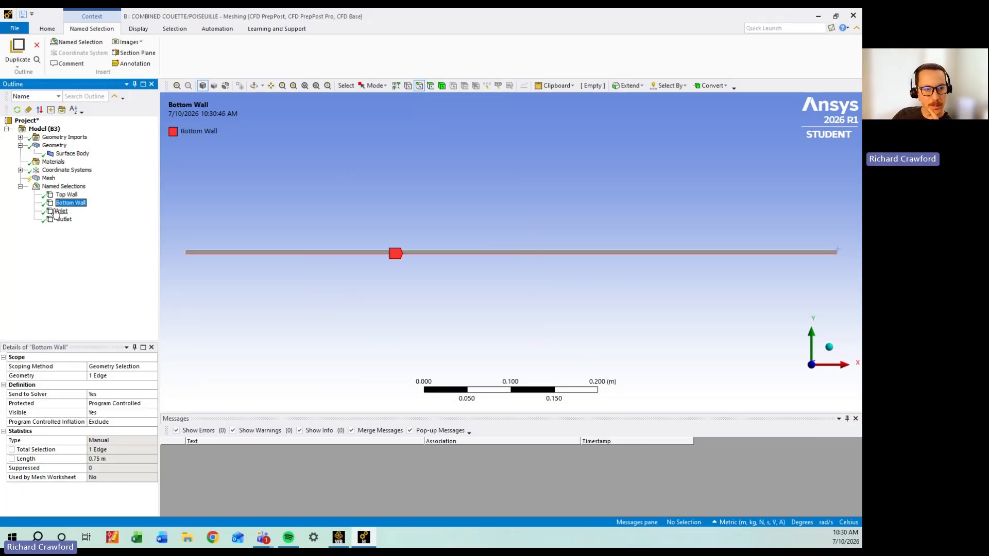
click(59, 211)
click(61, 220)
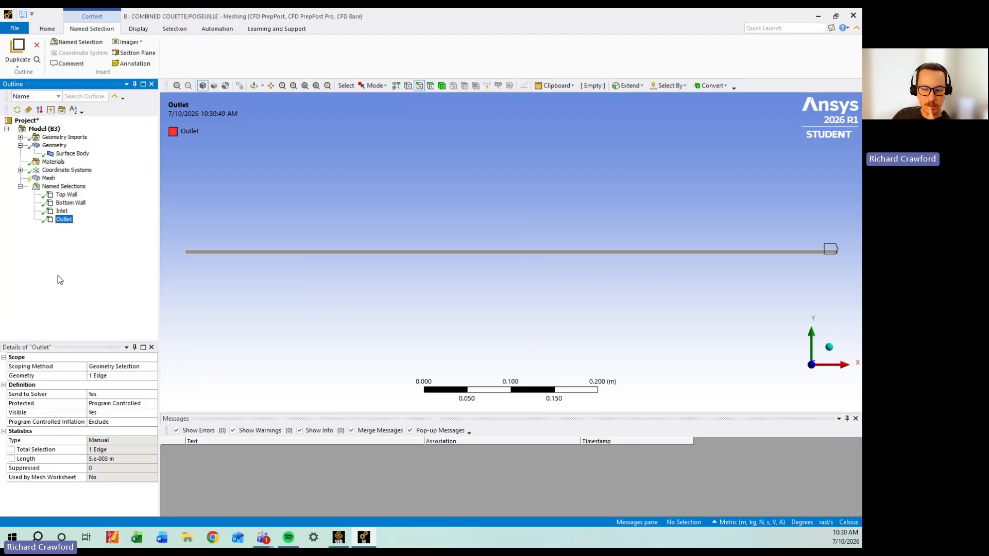
Add an edge sizing control to the mesh, scoped to the channel's two long edges
click(382, 243)
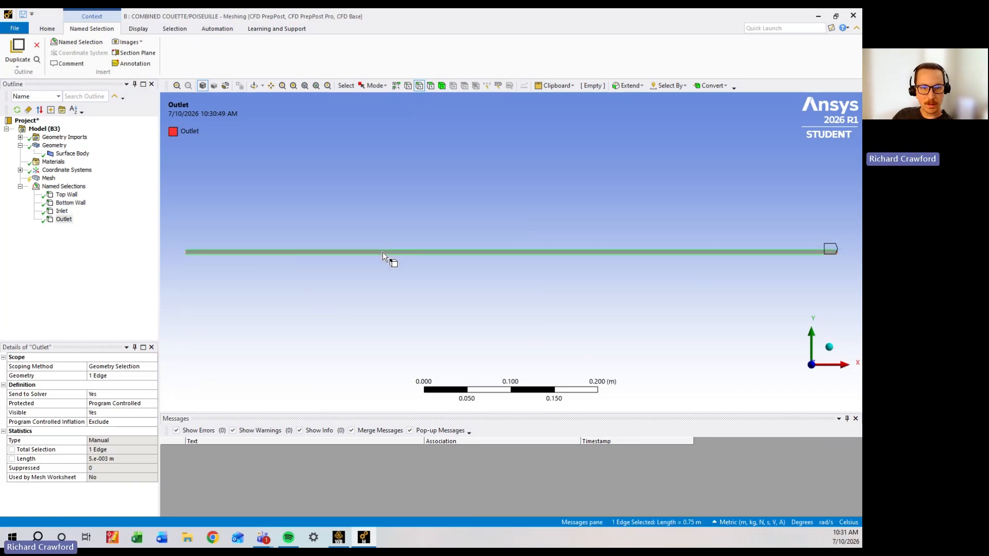
ctrl+click(383, 251)
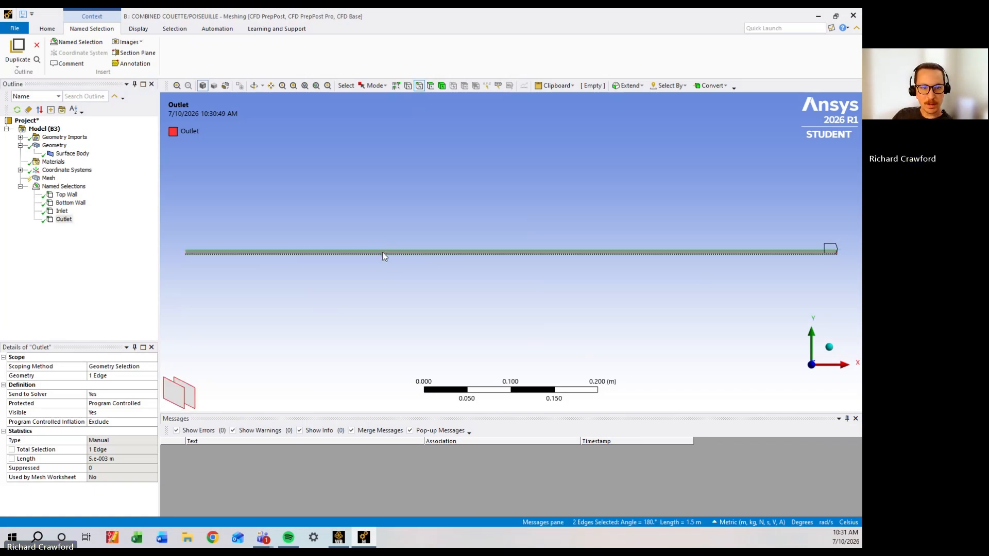
right_click(316, 255)
mouse_move(338, 259)
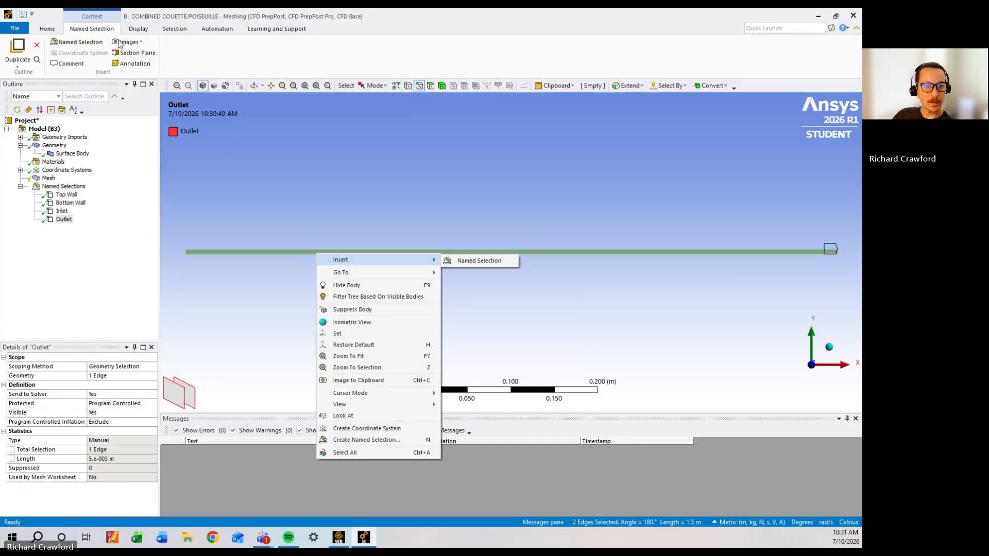
click(61, 179)
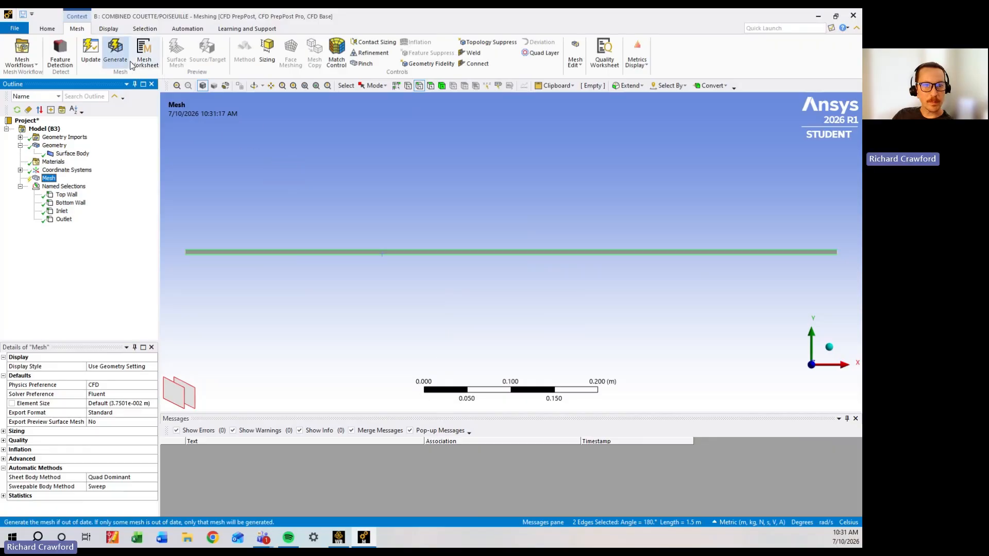
click(273, 62)
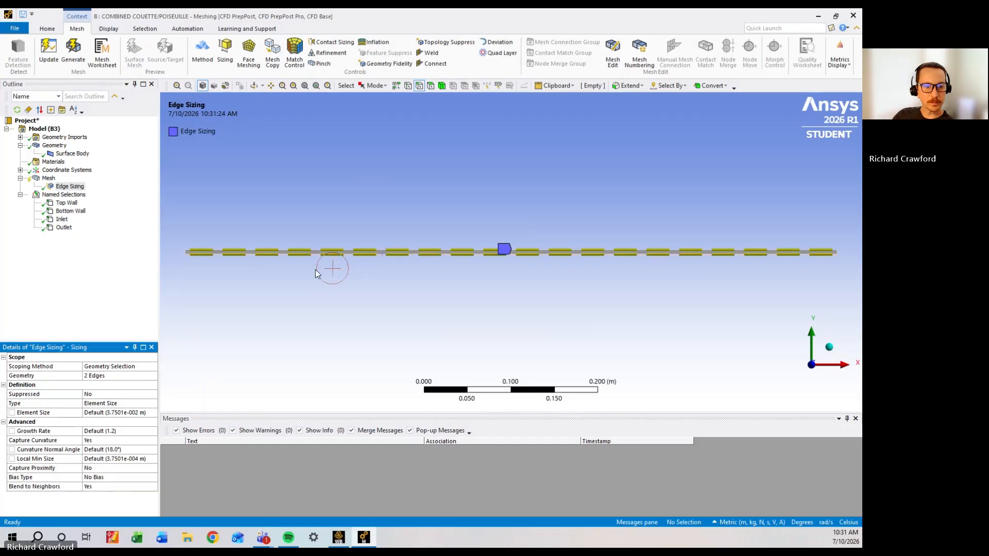
Define the long-edge sizing by Number of Divisions and set it to 2500
click(115, 405)
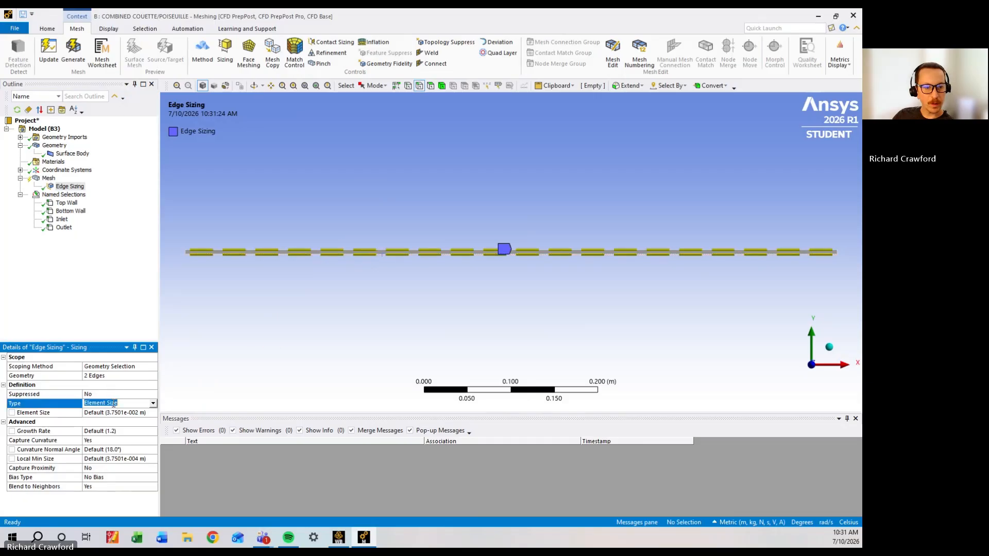
click(154, 404)
click(149, 420)
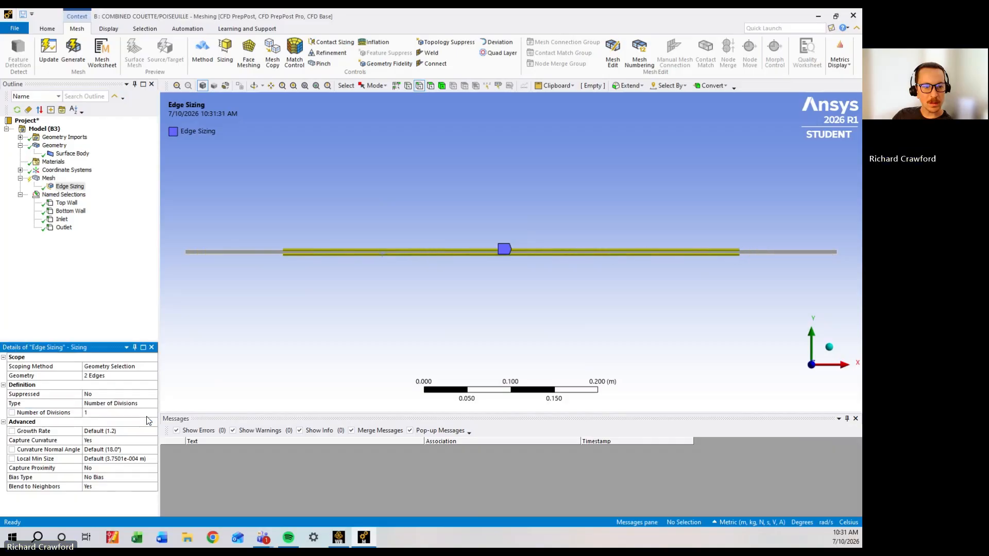
click(127, 413)
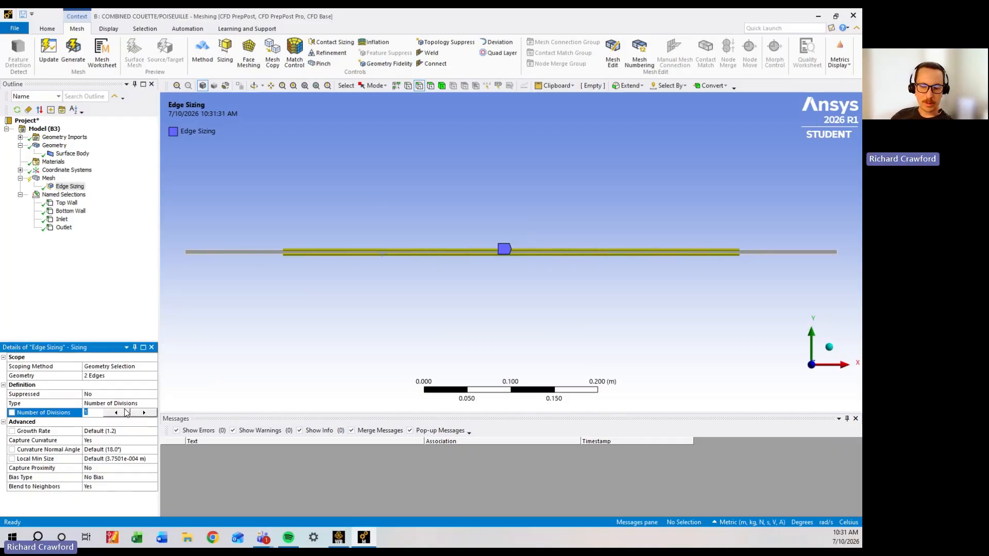
text(2500)
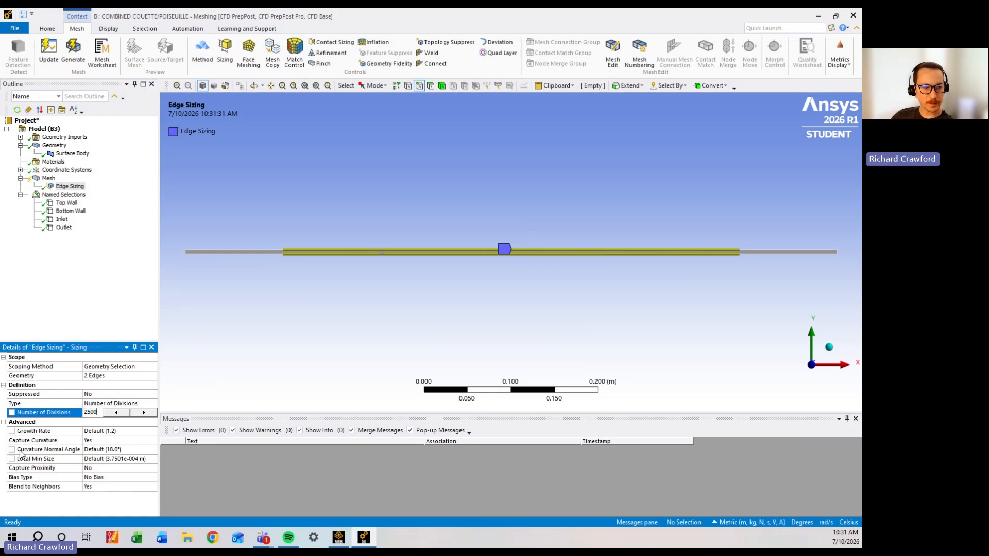
click(55, 424)
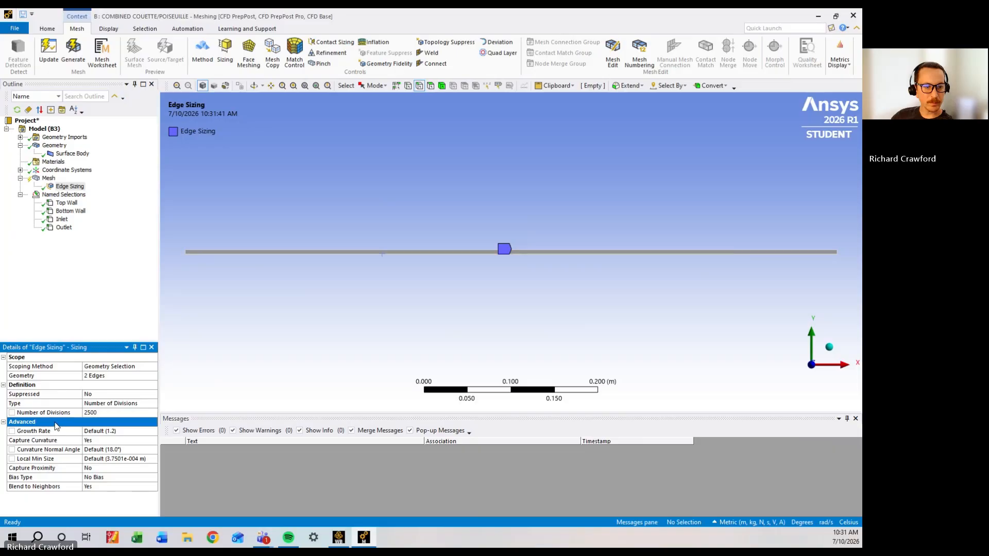
Turn off Capture Curvature for the long-edge sizing and set its behavior to Hard
click(98, 441)
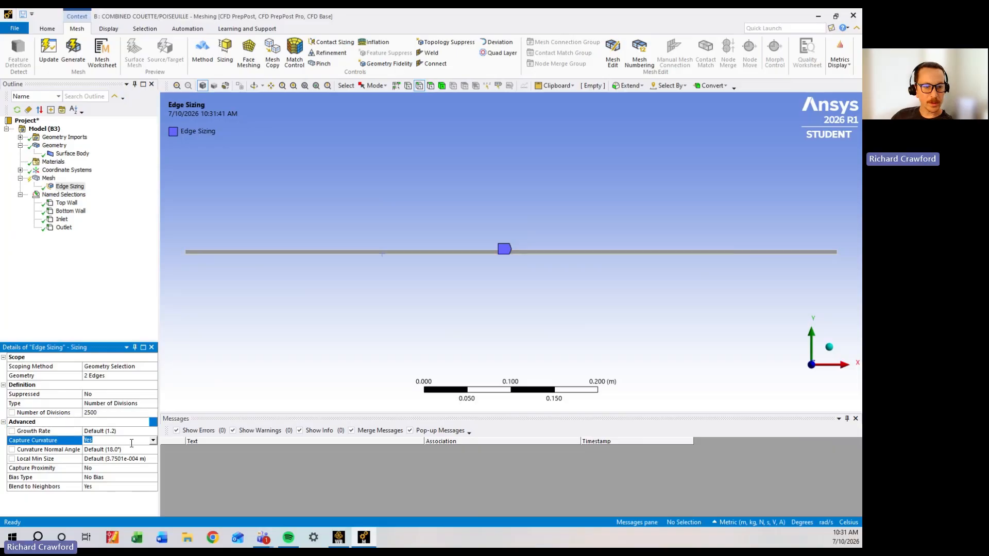
click(153, 441)
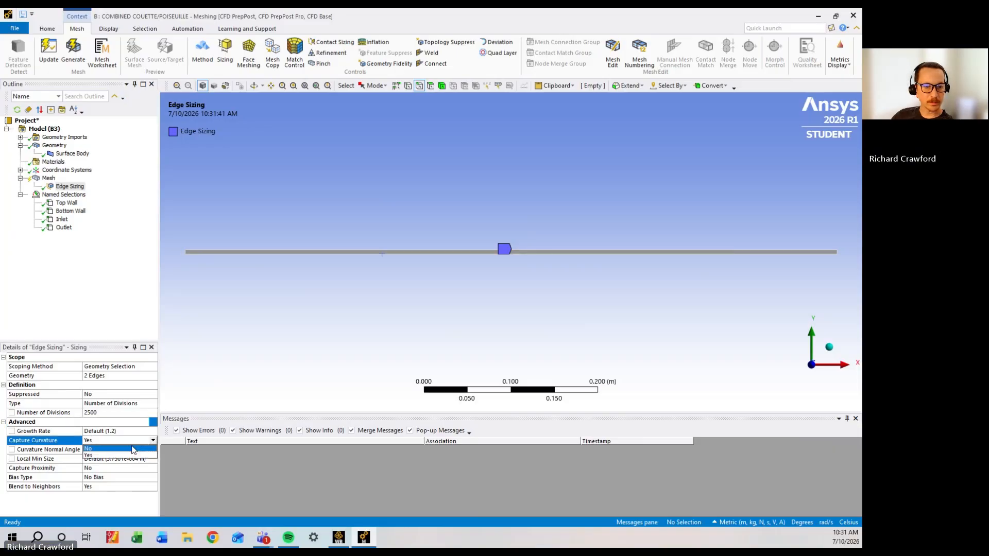
click(133, 449)
click(96, 430)
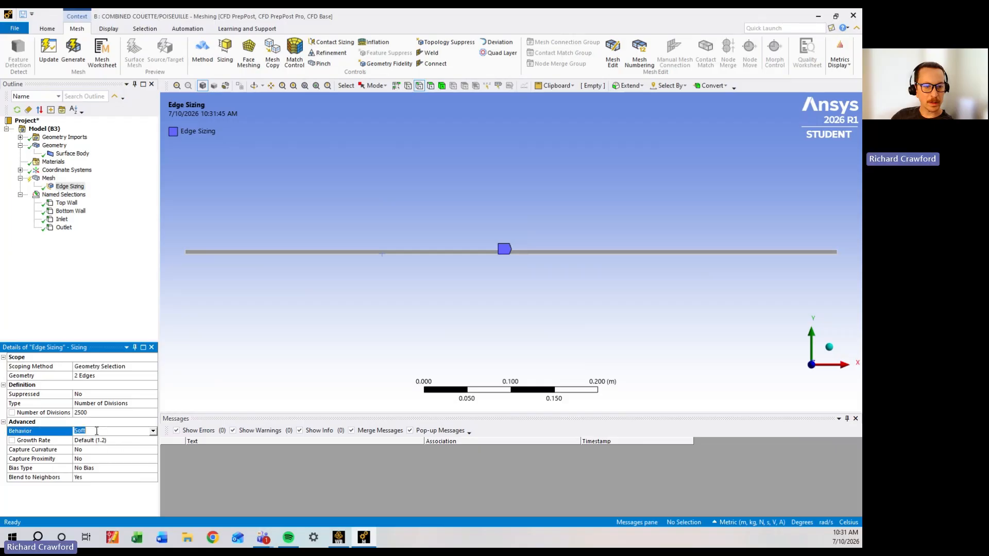
click(153, 431)
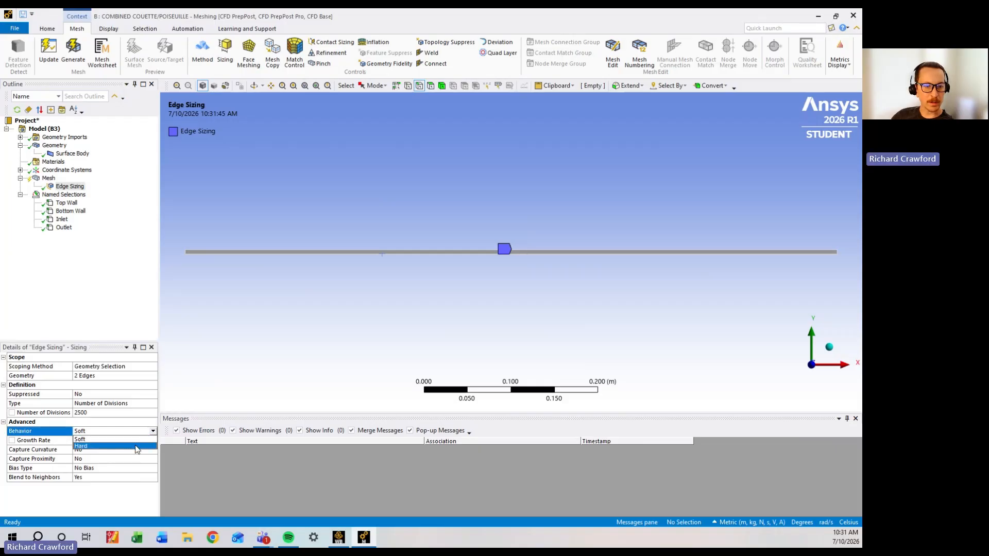
click(135, 446)
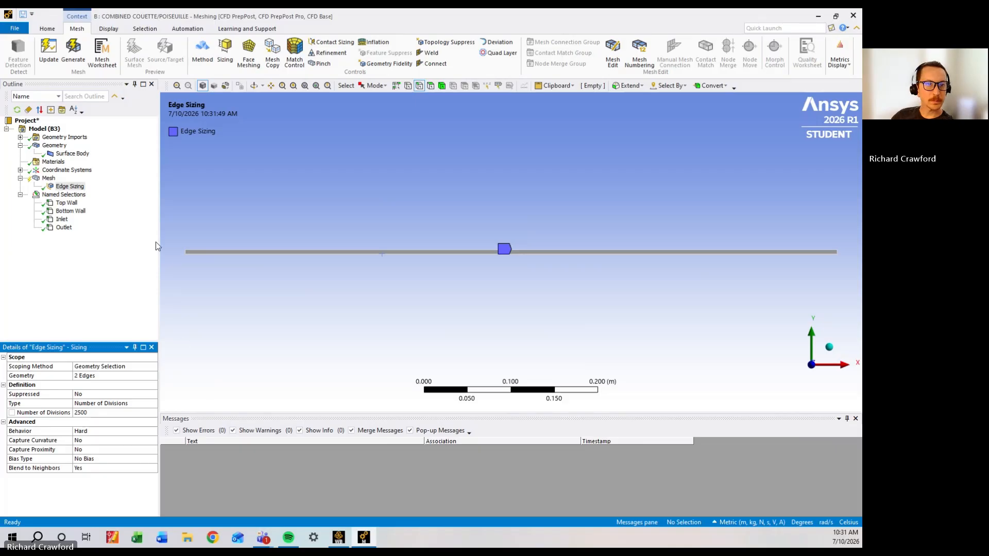
Generate the mesh with the long-edge sizing and inspect the elements along the channel
click(75, 62)
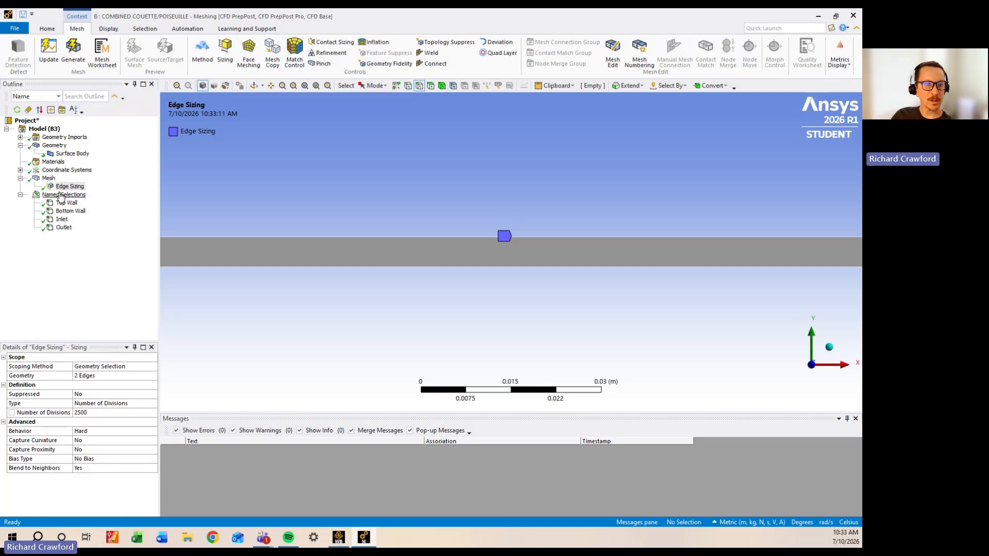
click(48, 179)
scroll(415, 260, up, 5)
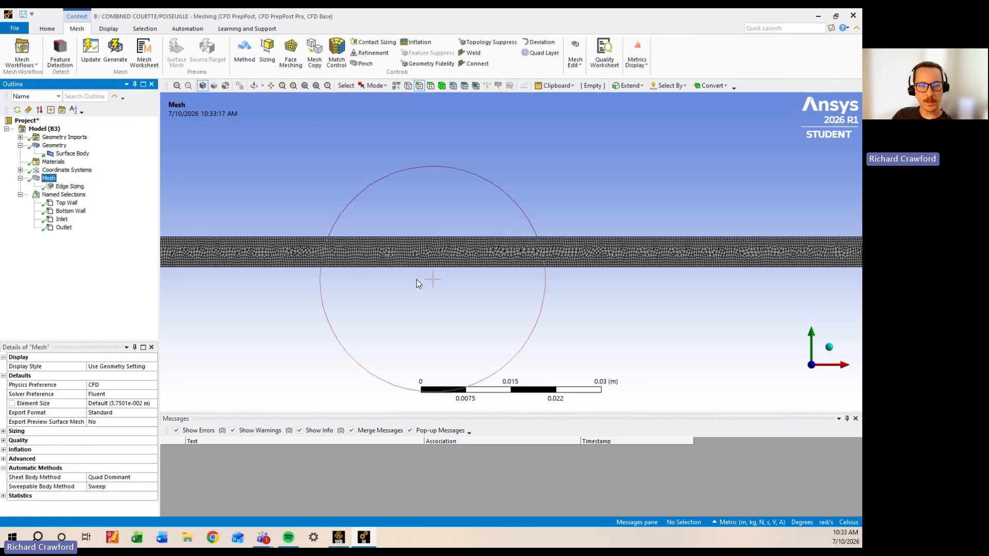
scroll(413, 256, down, 10)
scroll(413, 254, down, 2)
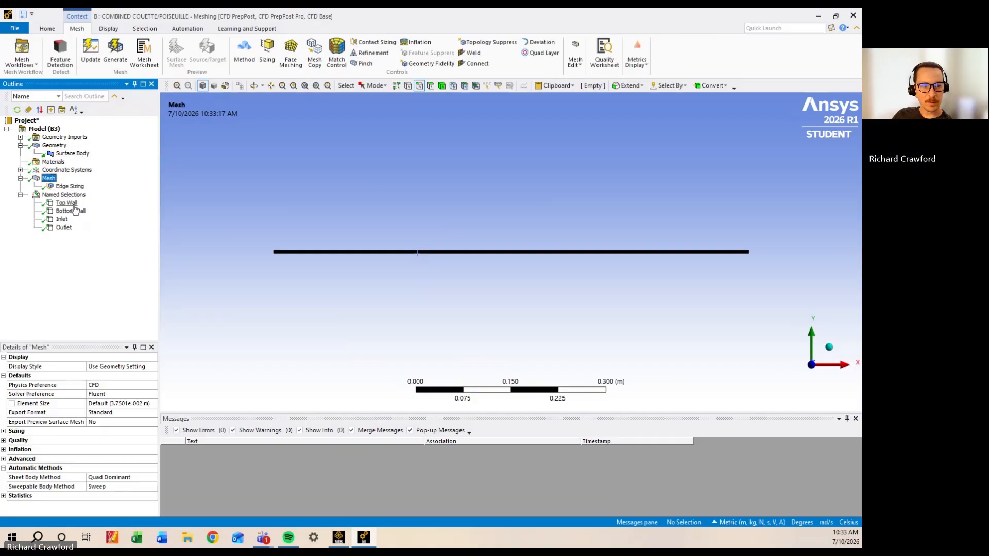
Add a second edge sizing control scoped to the channel's two short inlet and outlet edges
click(65, 219)
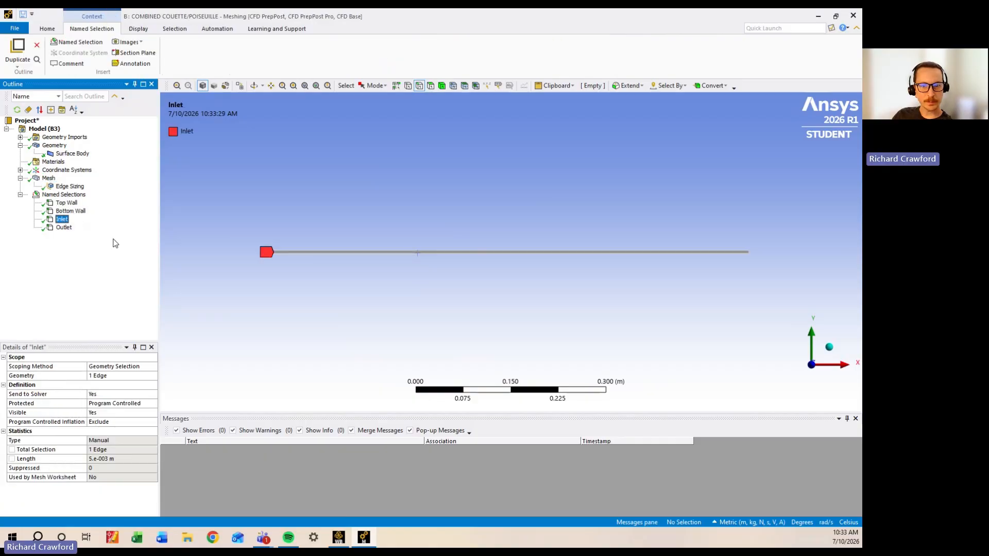
scroll(263, 260, up, 3)
scroll(262, 268, down, 3)
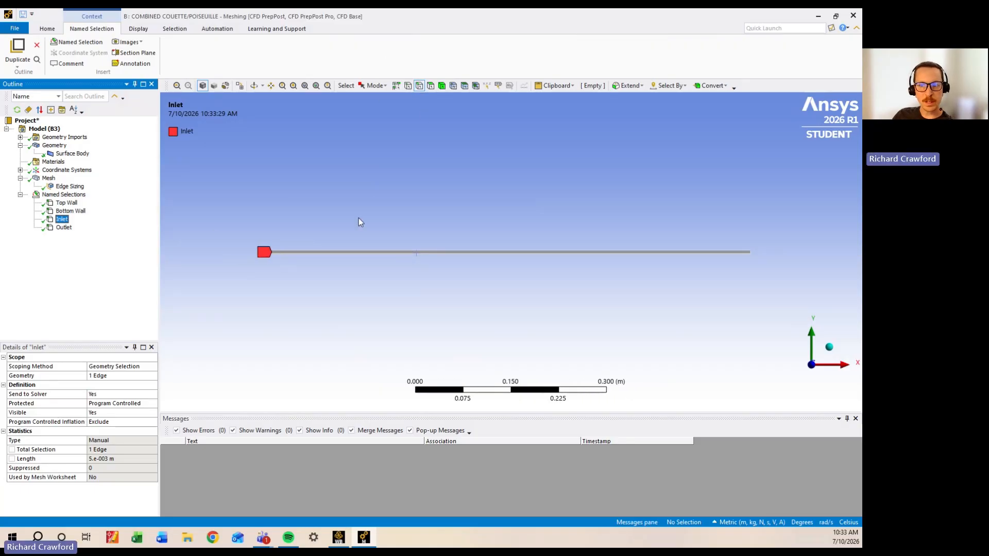
click(757, 255)
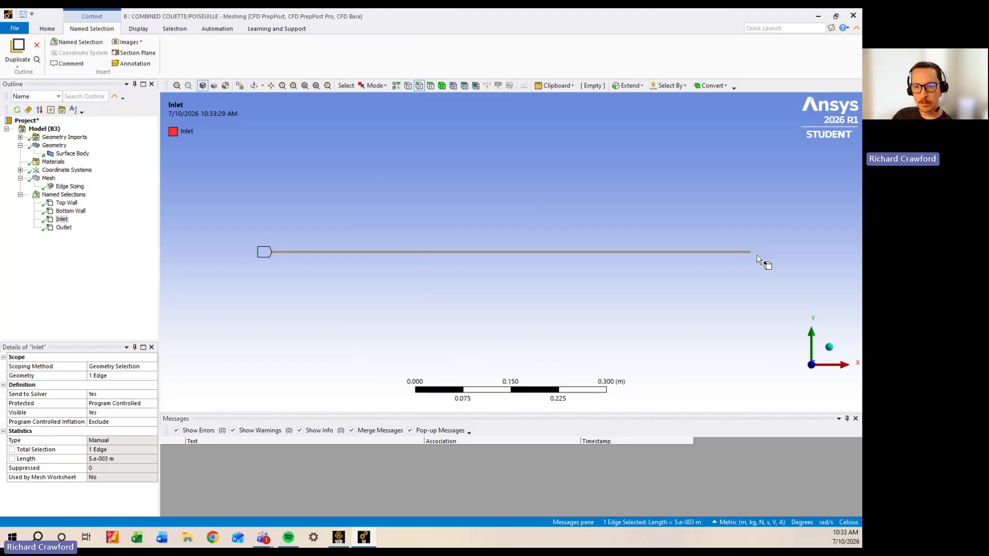
ctrl+click(272, 252)
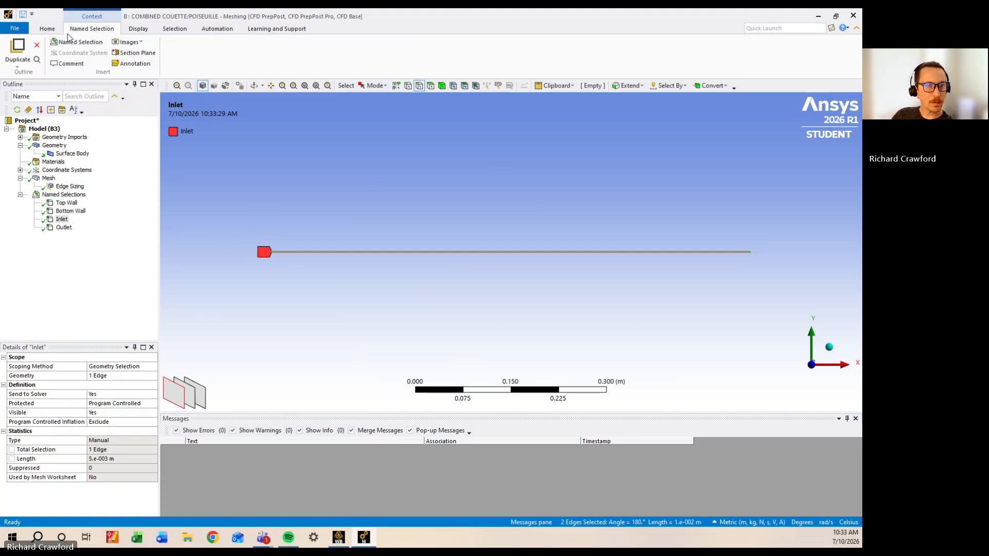
click(49, 178)
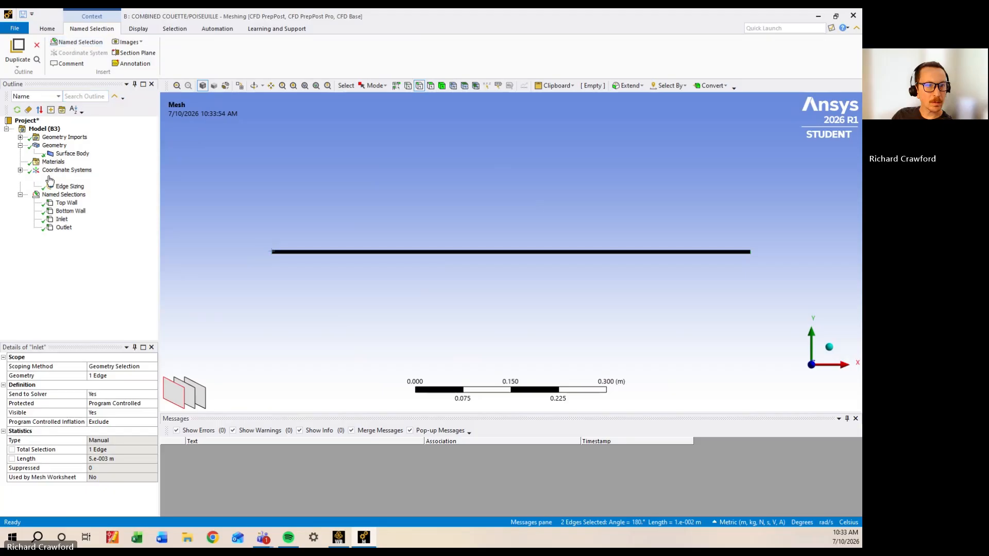
click(268, 50)
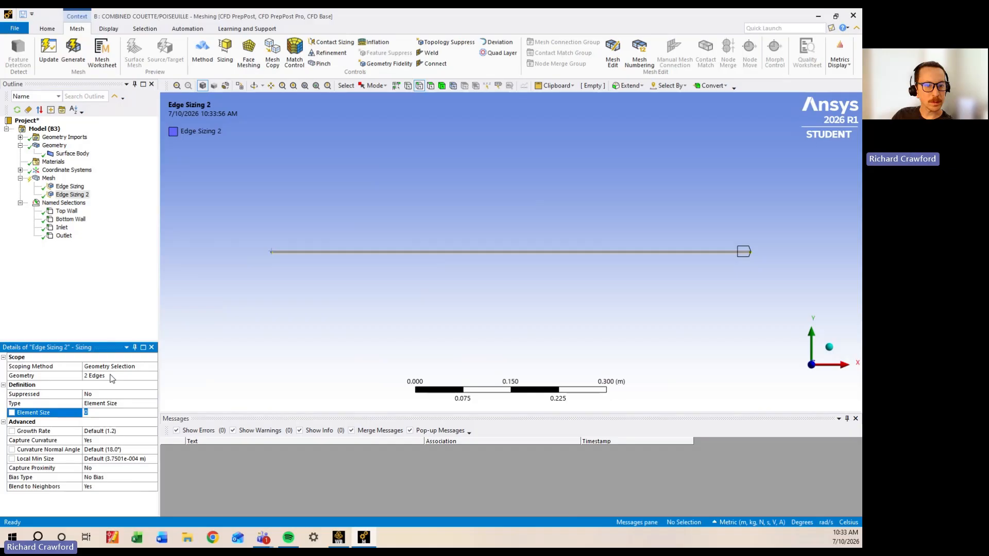
Define the inlet and outlet edge sizing by Number of Divisions and set it to 25
click(115, 405)
click(153, 403)
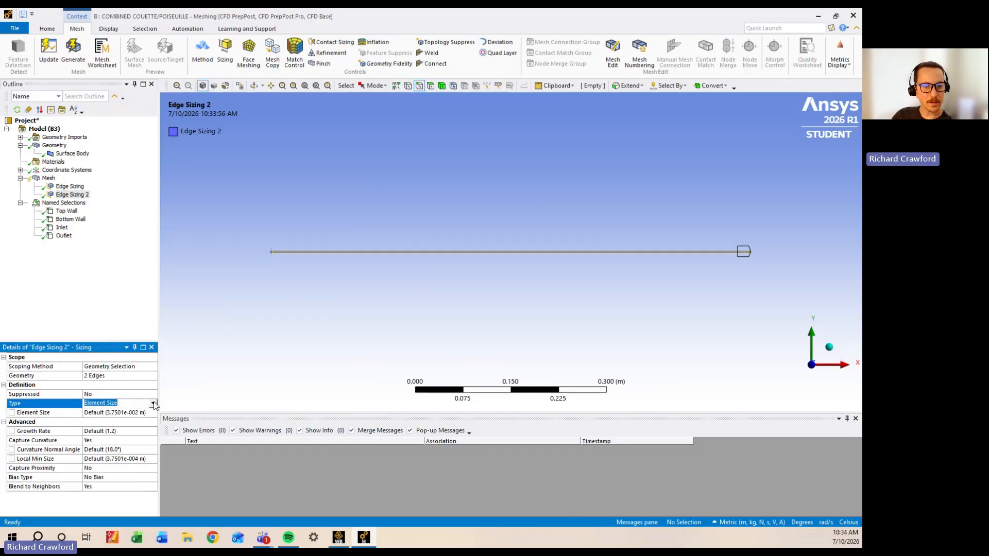
click(145, 418)
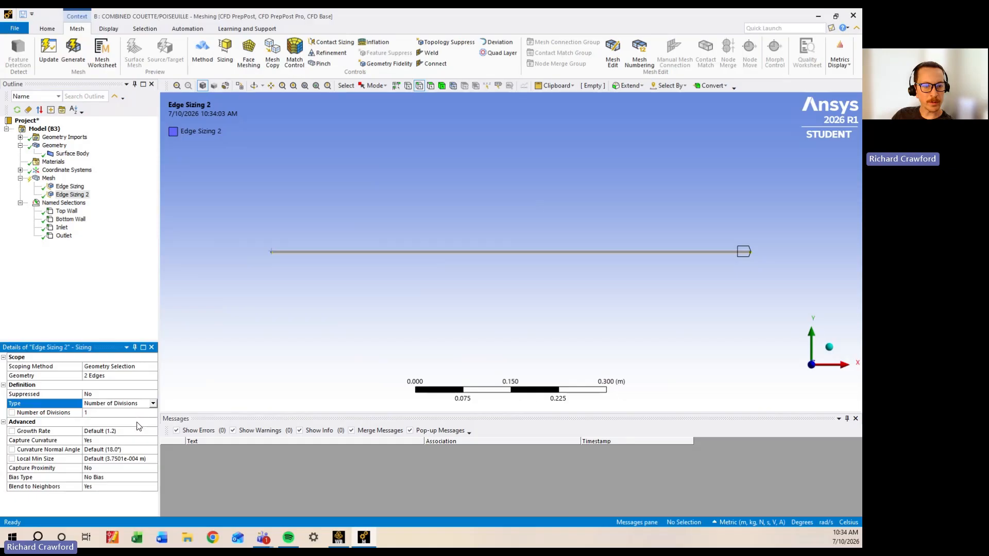
click(103, 413)
text(25)
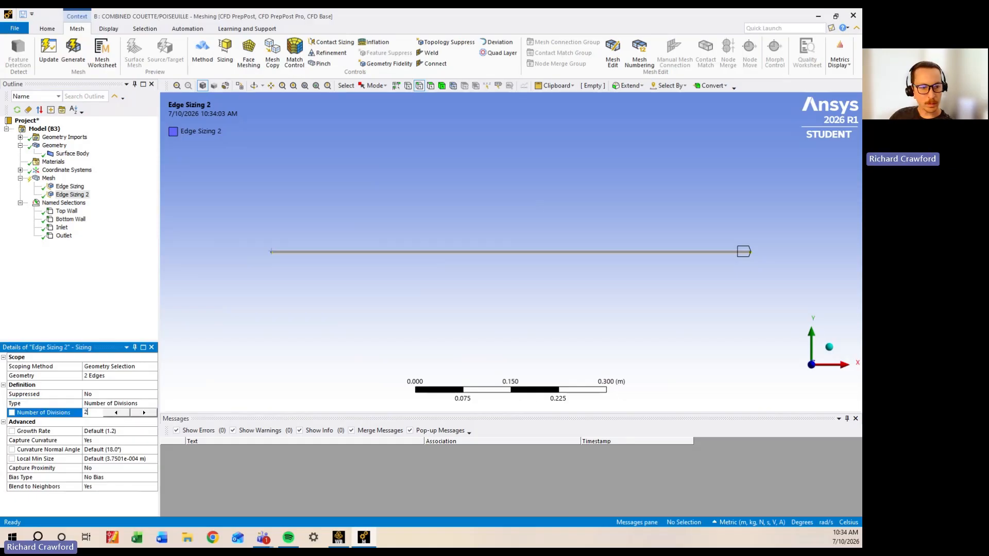
Turn off Capture Curvature for the inlet and outlet edge sizing and set its behavior to Hard
click(100, 442)
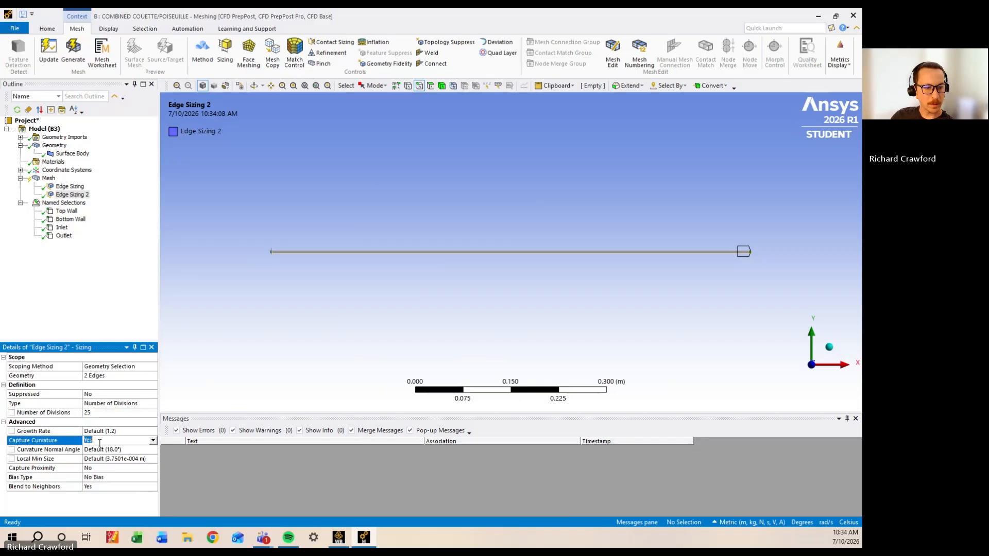
click(153, 441)
click(138, 451)
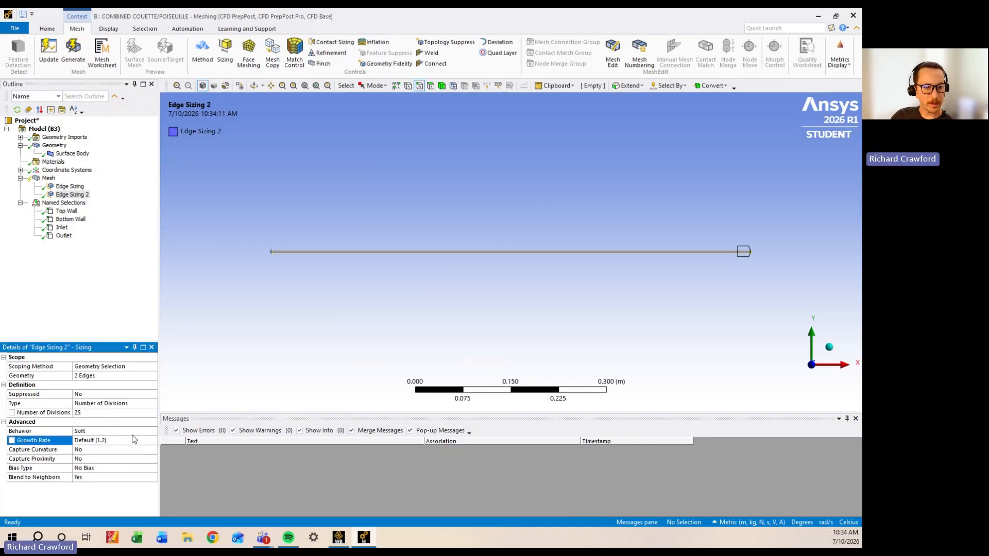
click(133, 430)
click(154, 431)
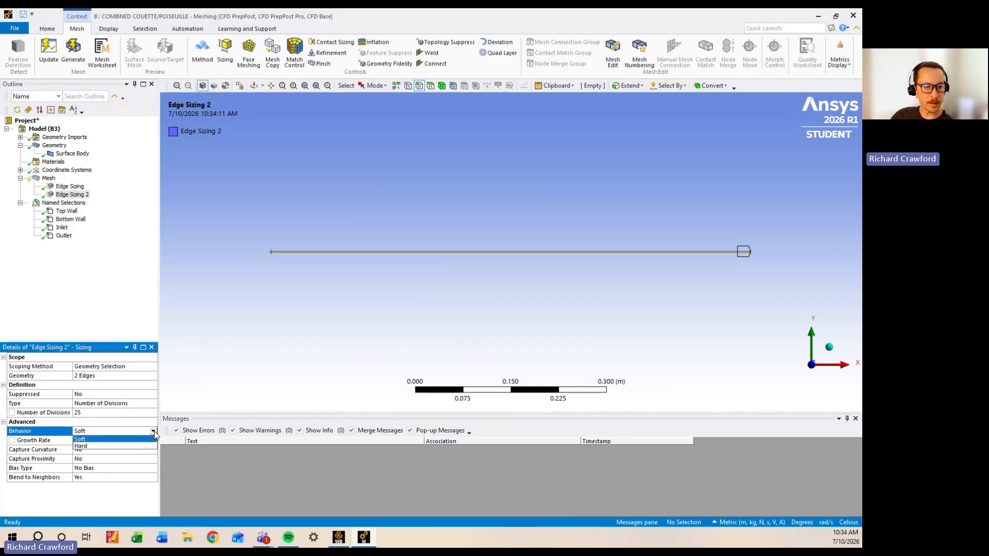
click(146, 448)
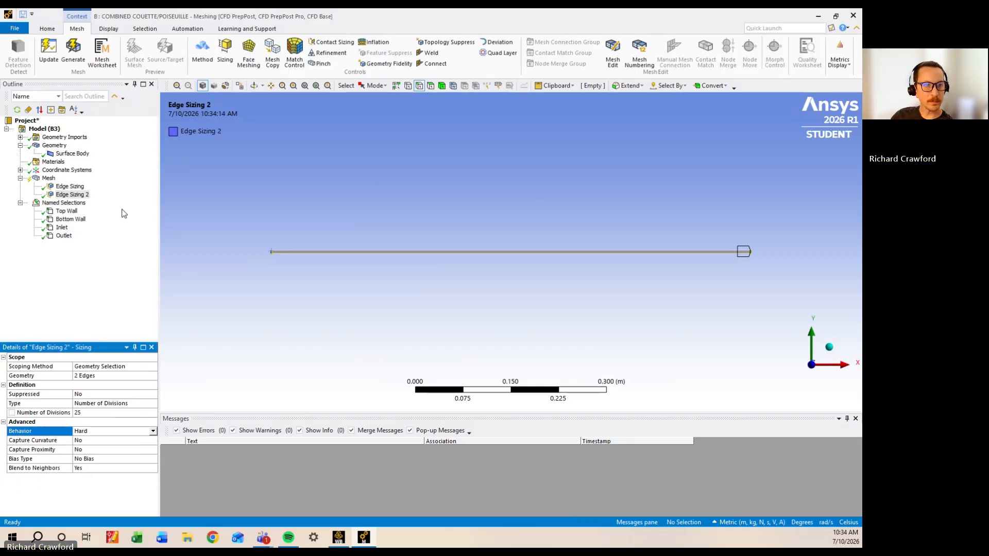
Generate the mesh with both edge sizings and inspect the elements across the channel height
click(73, 51)
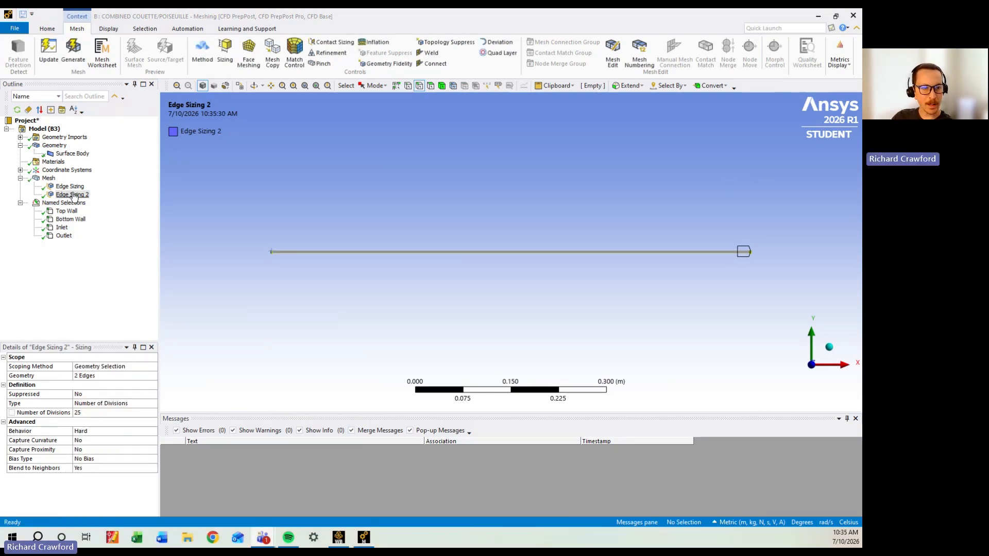
scroll(367, 263, up, 3)
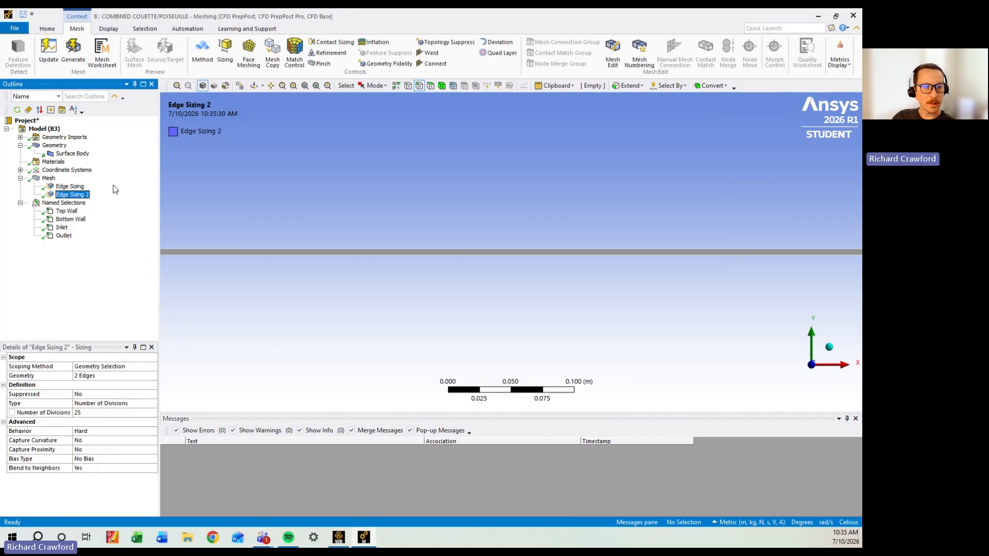
click(48, 178)
scroll(423, 252, up, 2)
scroll(424, 249, up, 5)
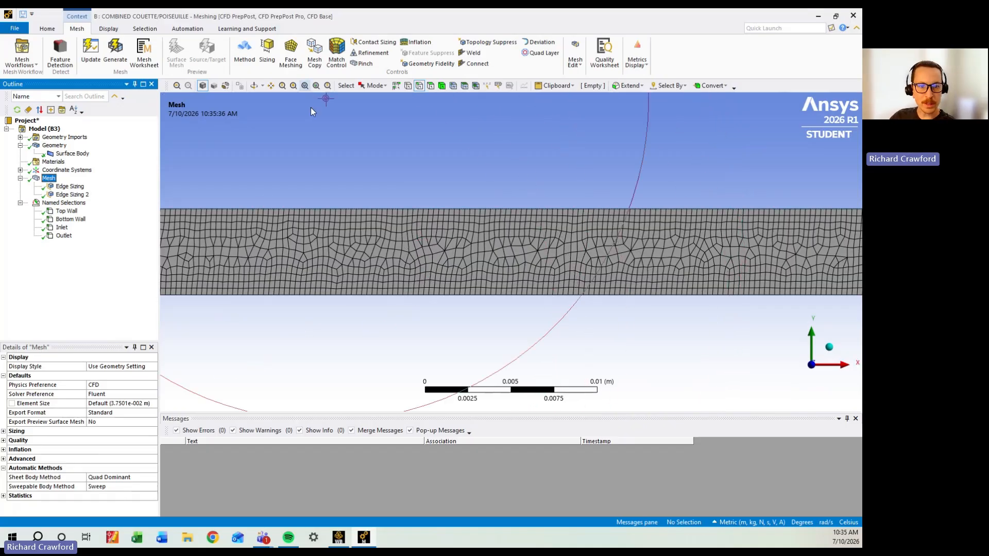
scroll(314, 123, down, 6)
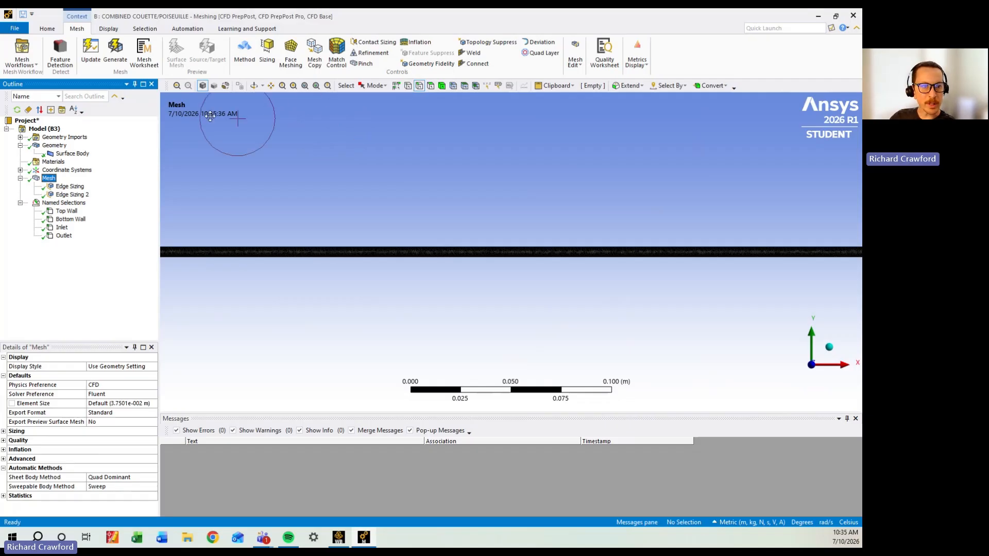
Add a Face Meshing control with mapped quadrilaterals, scoped to the channel's single face
click(291, 51)
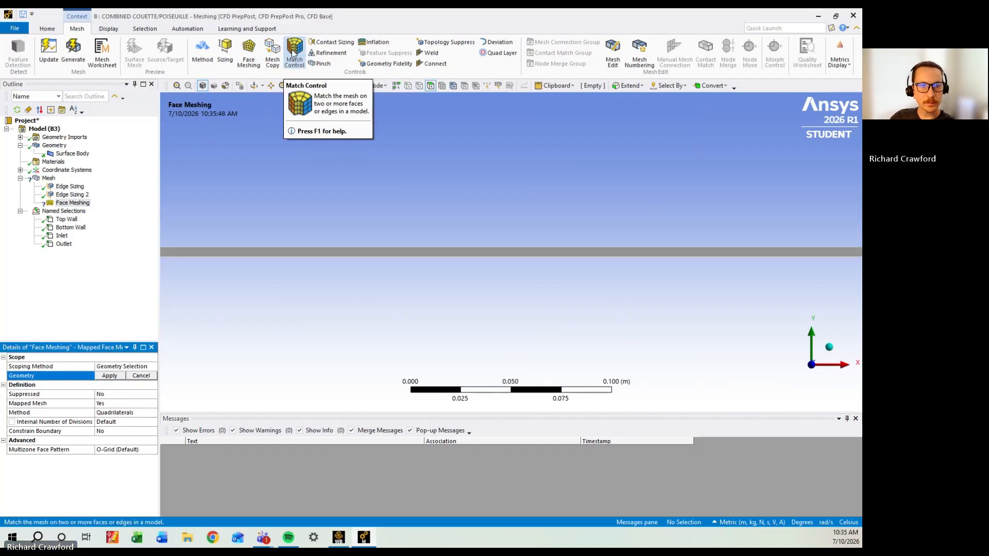
click(333, 253)
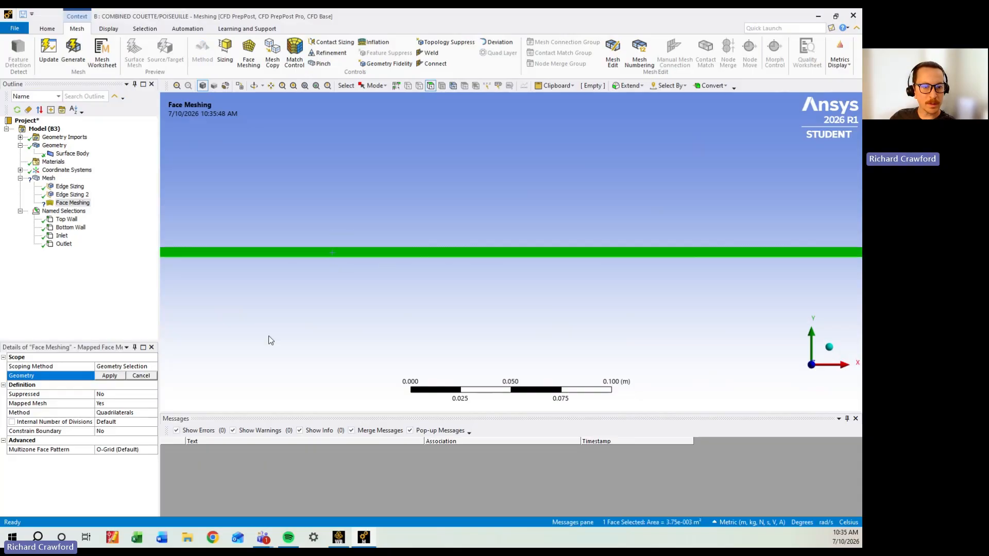
click(108, 377)
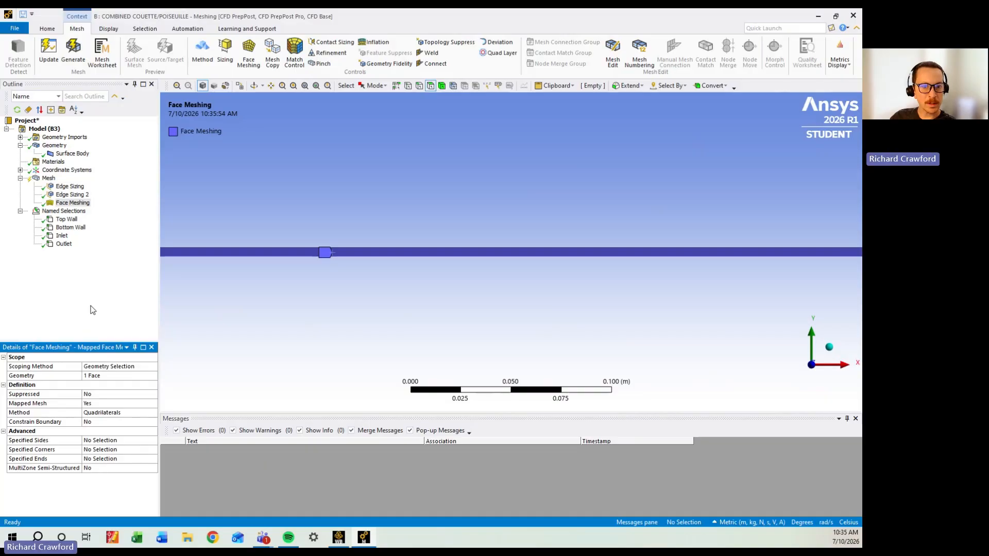
Generate the mesh with the face meshing control and inspect the elements along the channel
click(79, 58)
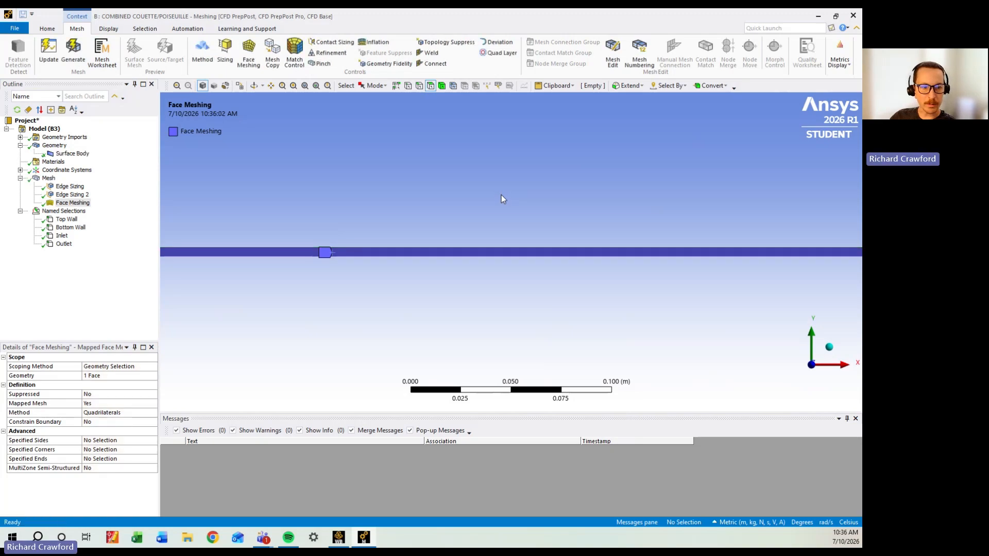
click(47, 178)
click(380, 290)
key(F7)
click(376, 291)
click(241, 228)
click(327, 270)
scroll(345, 258, up, 5)
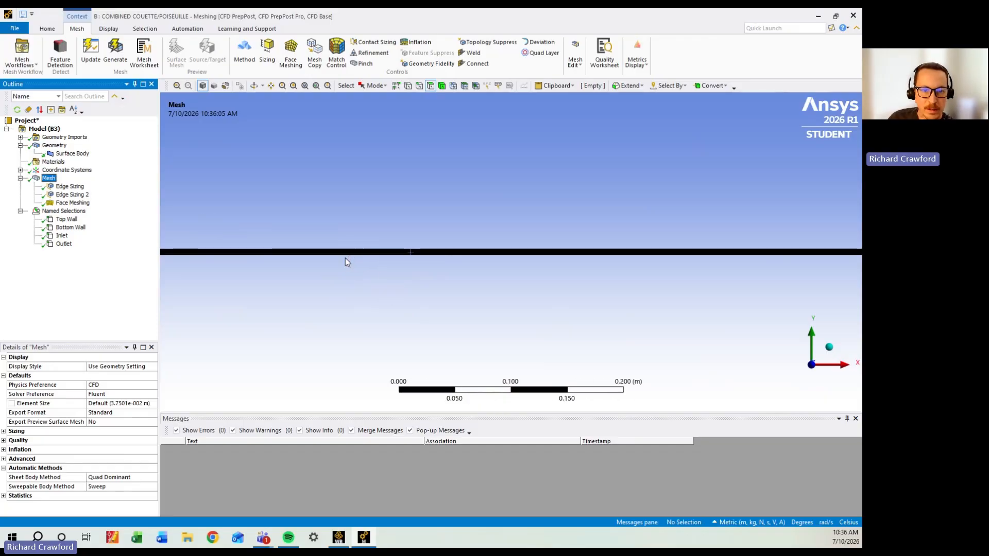
scroll(347, 261, up, 5)
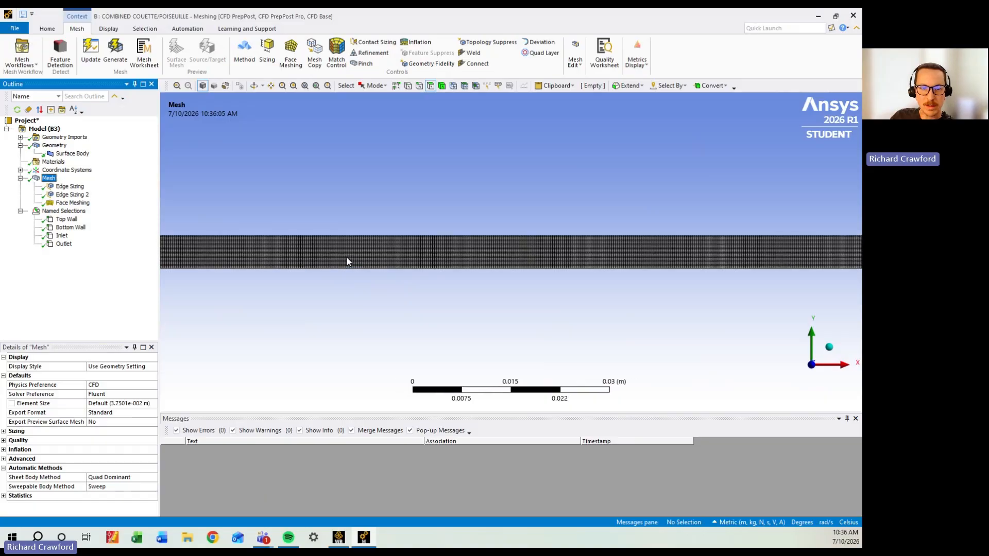
scroll(348, 258, up, 3)
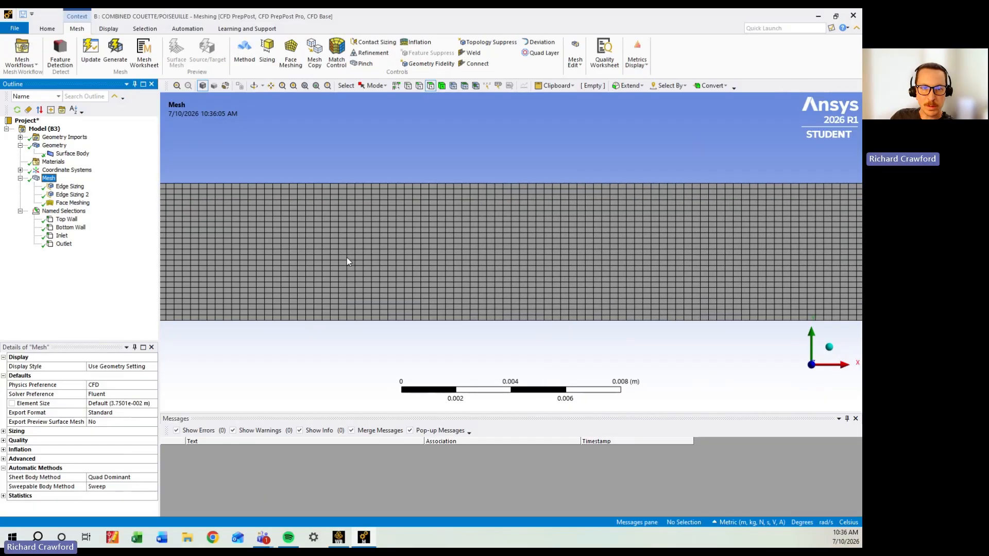
key(F7)
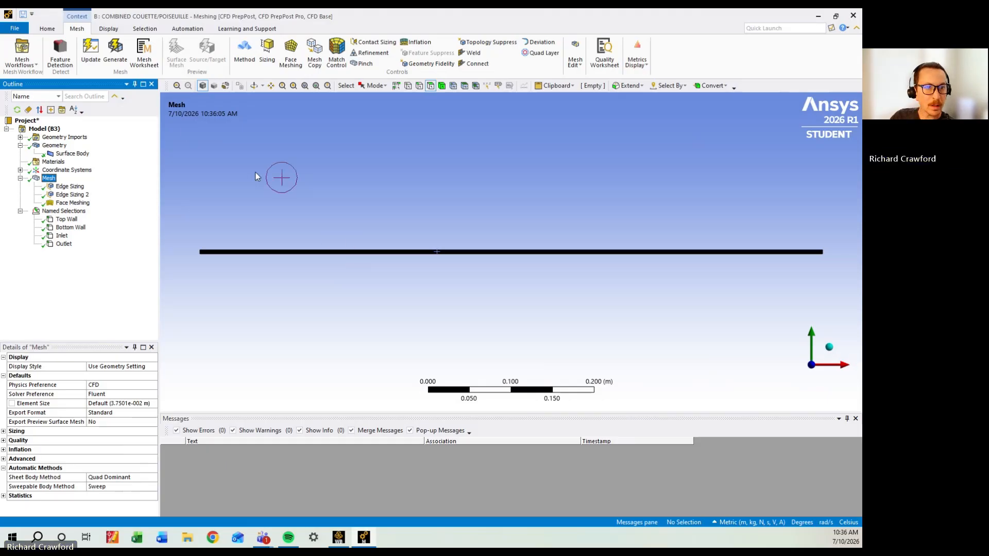
Update the mesh for transfer to Fluent, return to Workbench and save the project
click(96, 49)
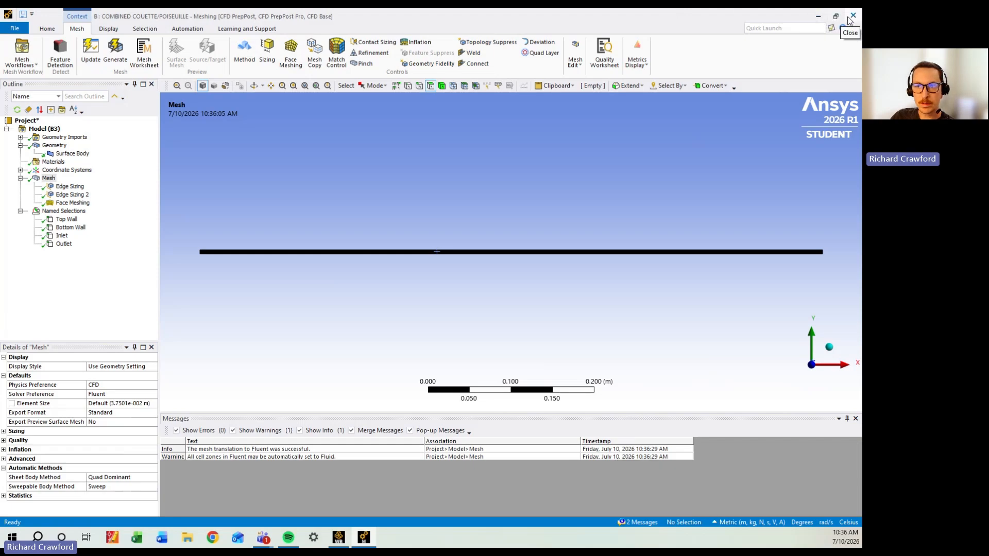
key(ctrl+s)
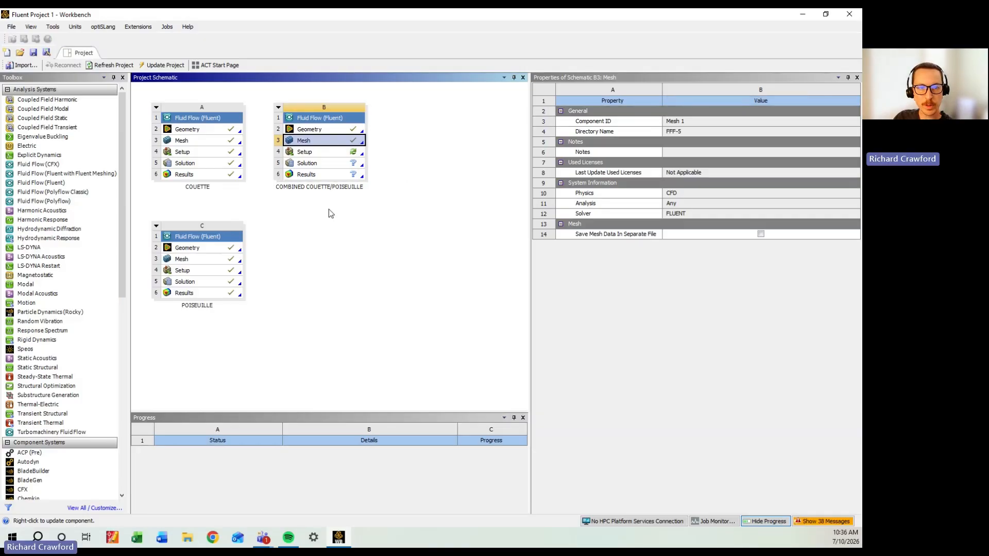
Launch Fluent from the Setup cell of the COMBINED COUETTE/POISEUILLE system with Double Precision enabled
double_click(307, 155)
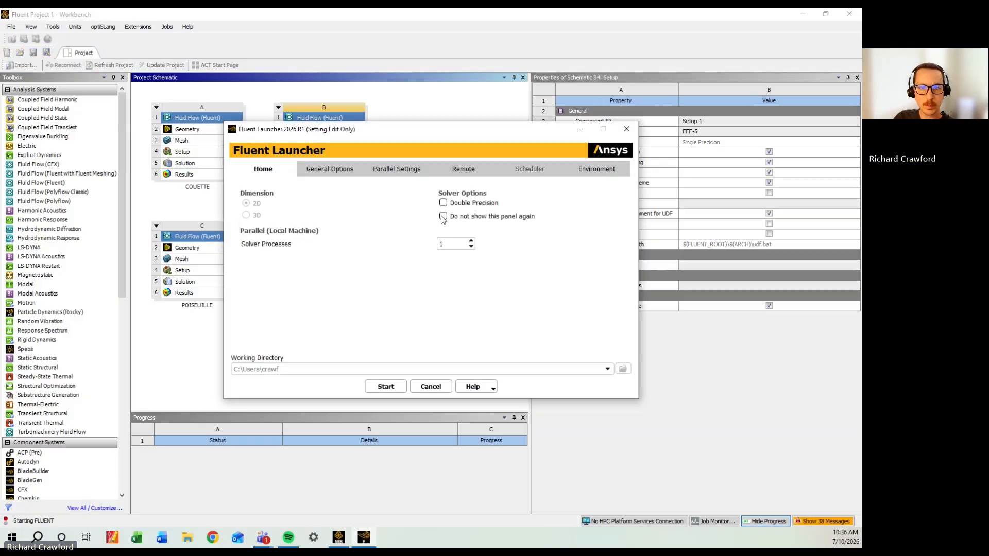
click(443, 203)
click(393, 385)
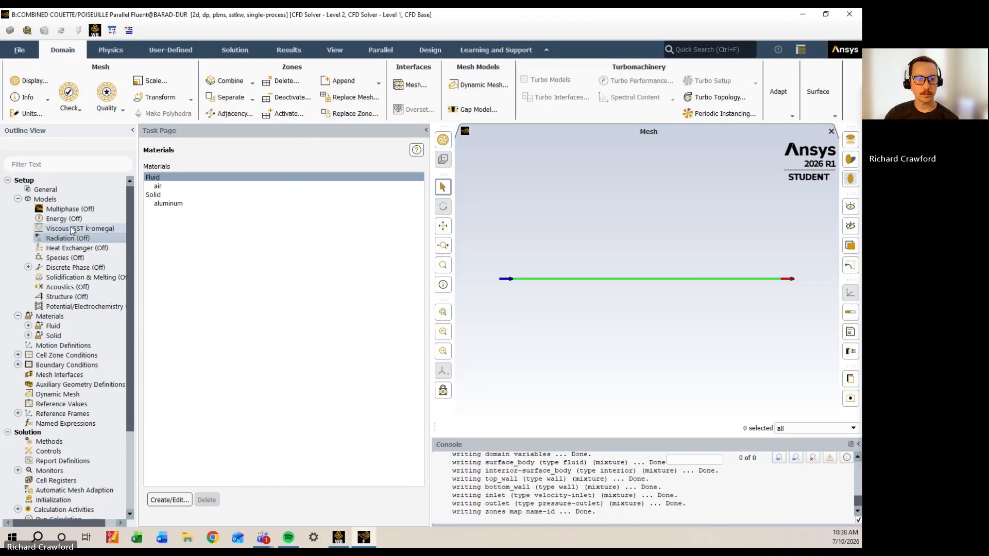
Change the viscous model to Laminar
right_click(70, 228)
mouse_move(92, 250)
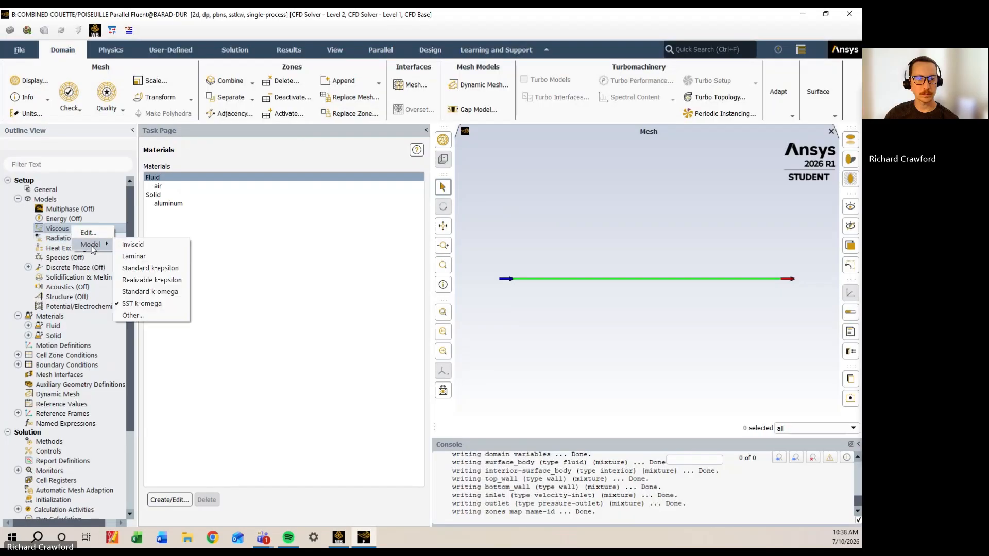
click(133, 256)
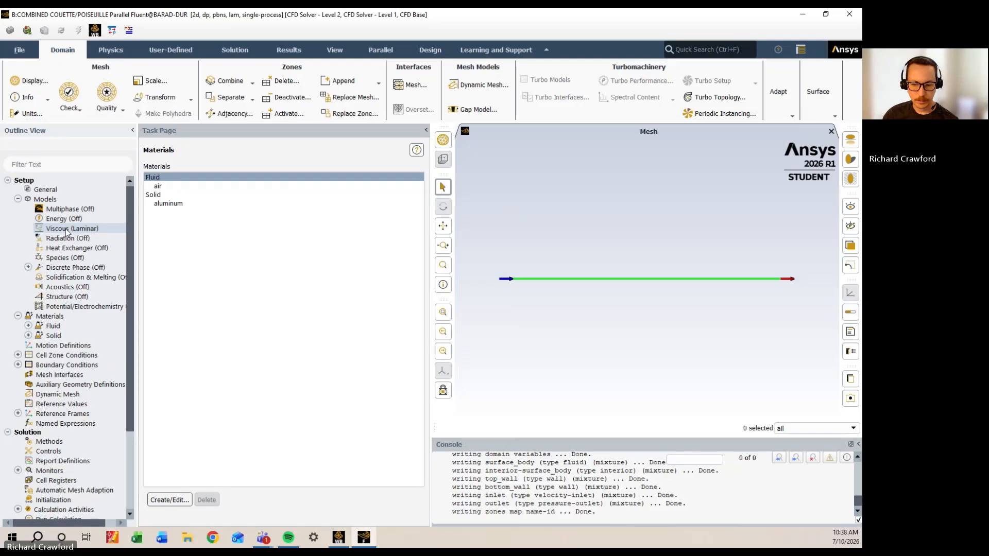
Set the absolute convergence criterion of the continuity residual to 1e-06 in the residual monitors
click(283, 53)
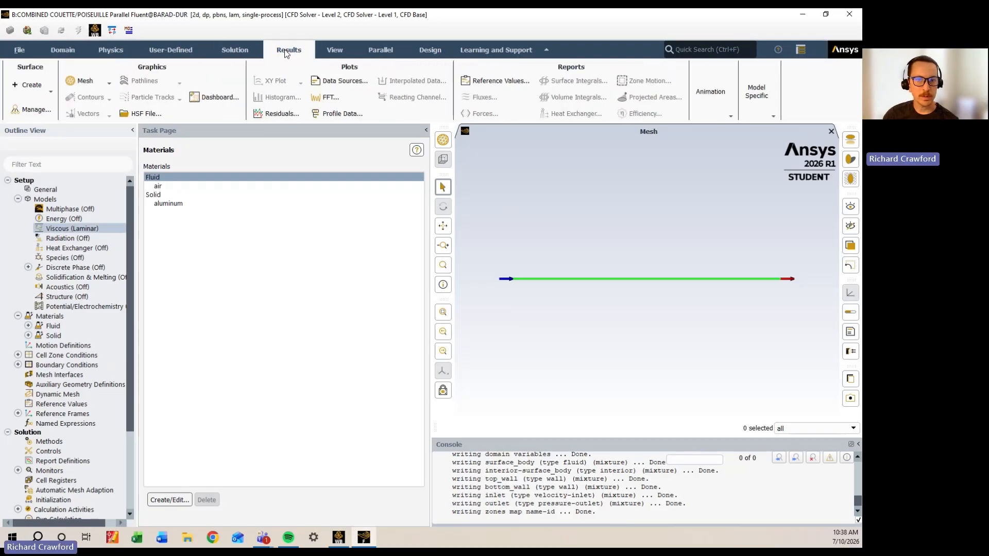
click(271, 115)
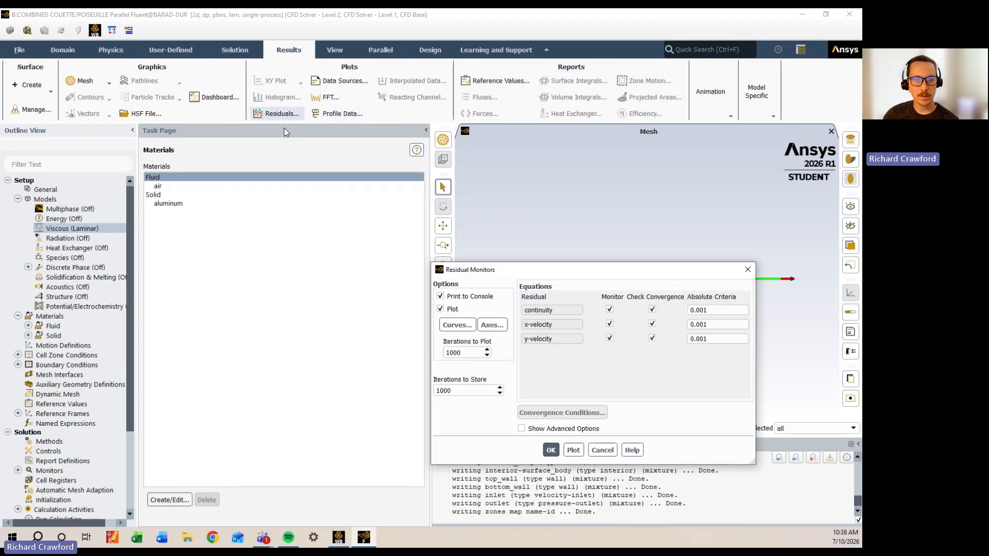
double_click(707, 310)
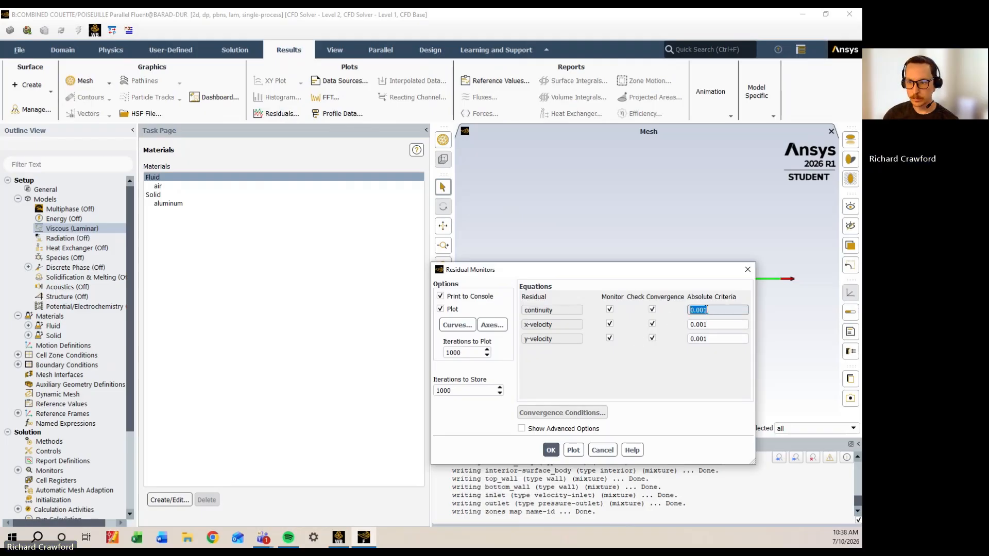
text(1e-06)
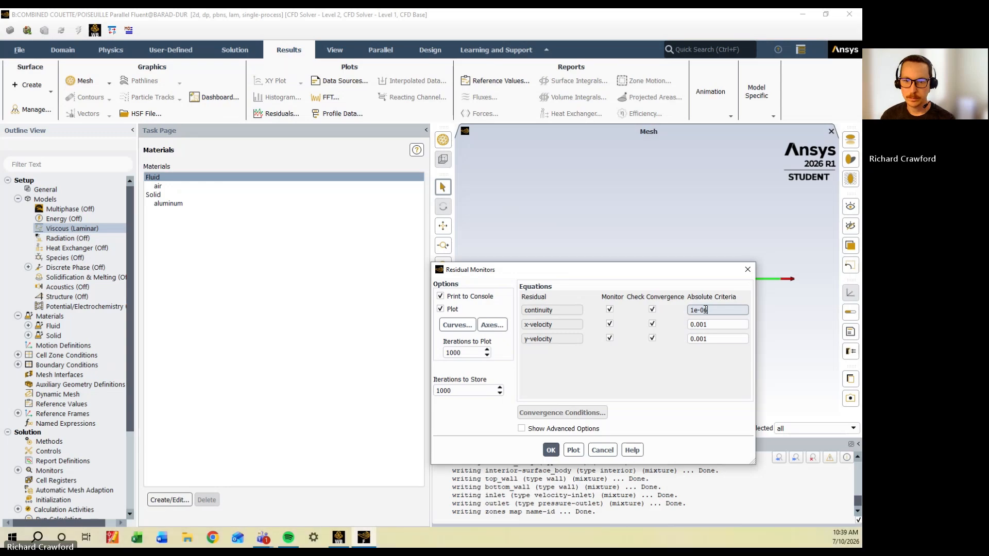
Copy the 1e-06 criterion to the x-velocity and y-velocity residuals and apply the residual monitor settings
double_click(706, 310)
key(ctrl+c)
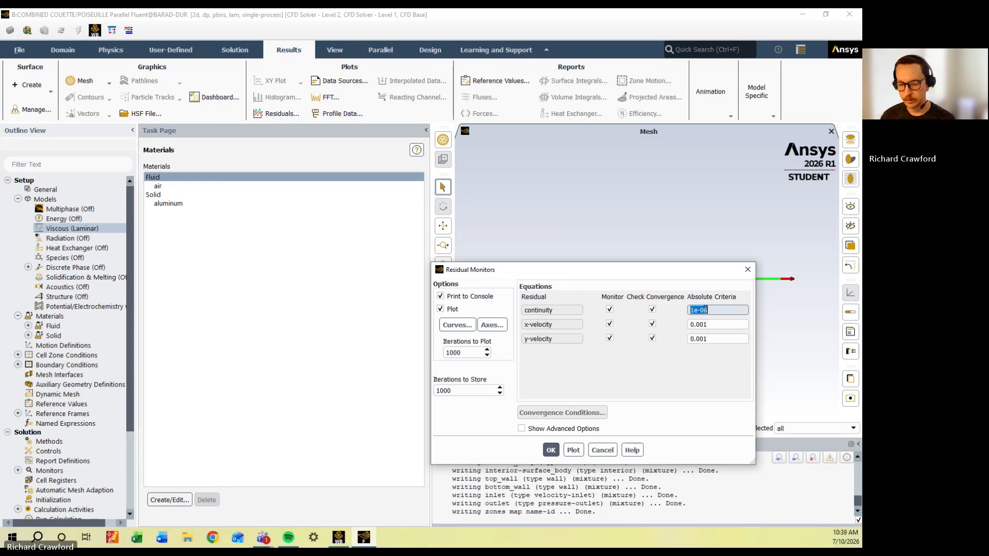
click(706, 310)
key(Tab)
key(ctrl+v)
key(Tab)
key(Tab)
key(Tab)
key(ctrl+v)
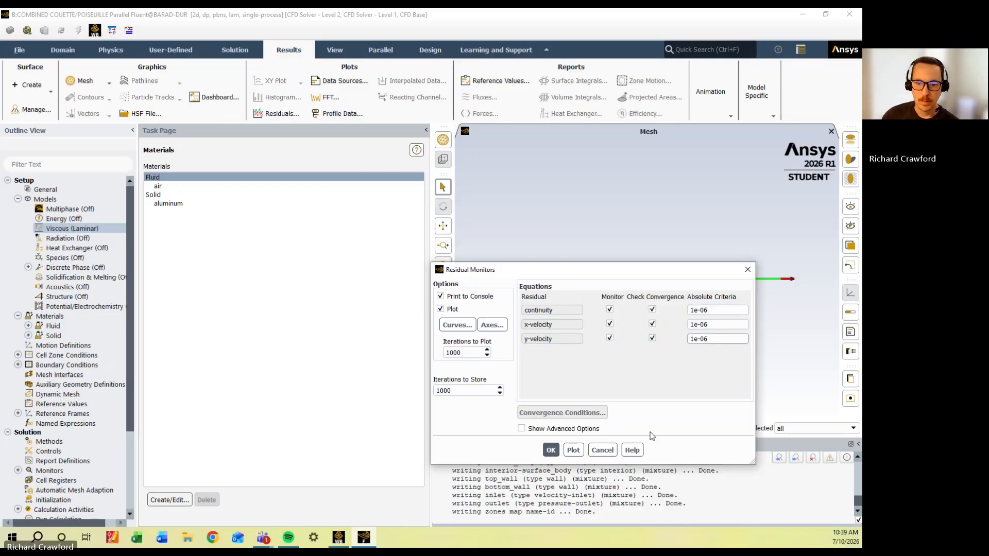
click(551, 451)
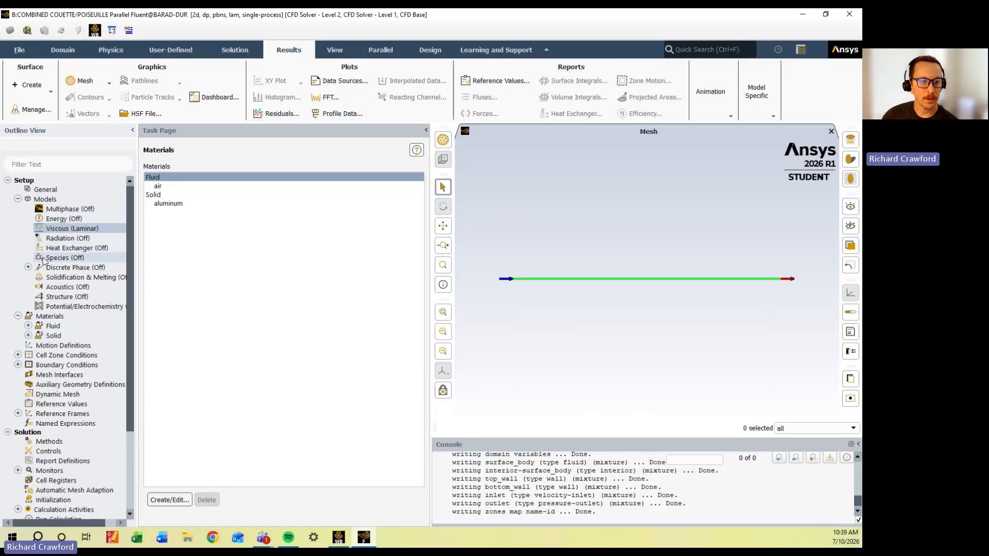
Open the air fluid material for editing and enter water as its name
click(18, 199)
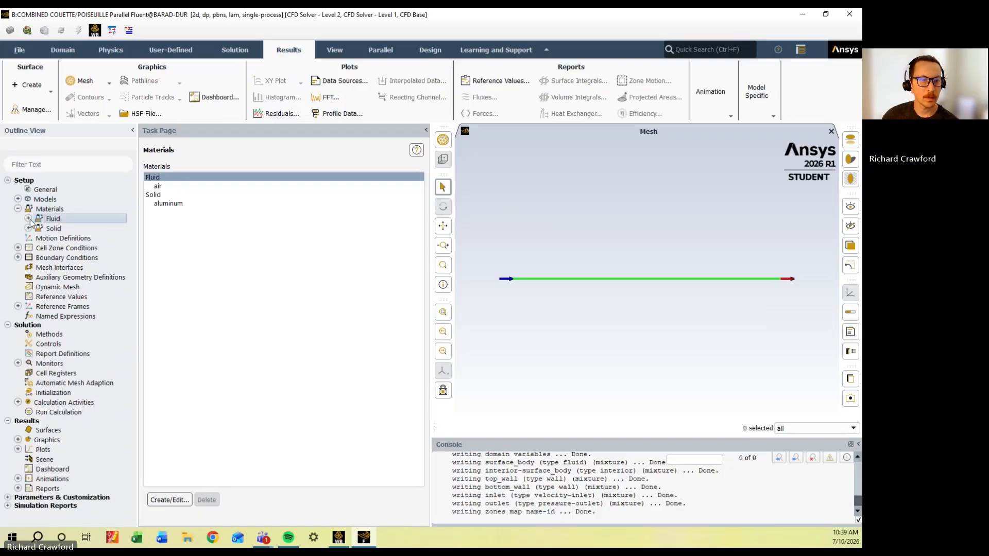
click(27, 218)
double_click(54, 228)
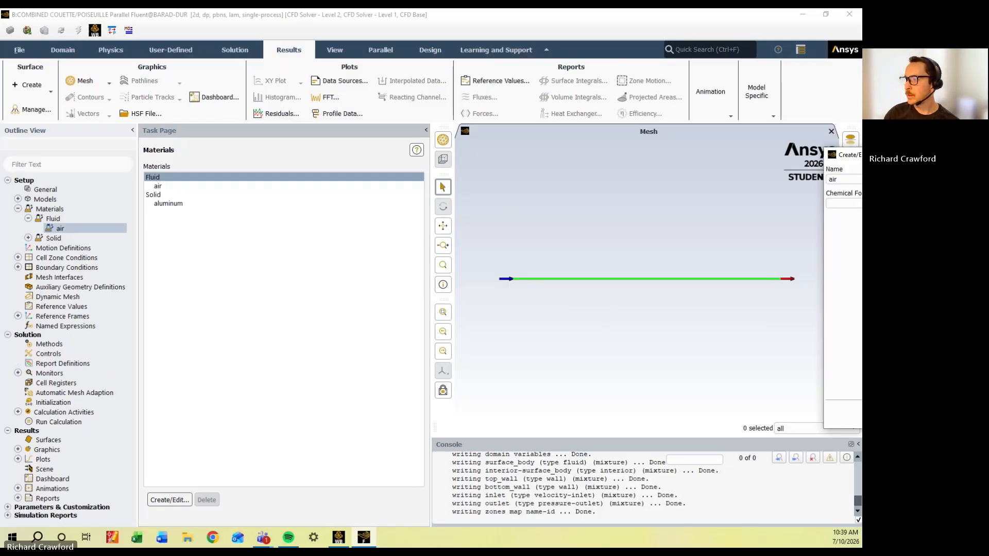
drag(447, 167, 388, 170)
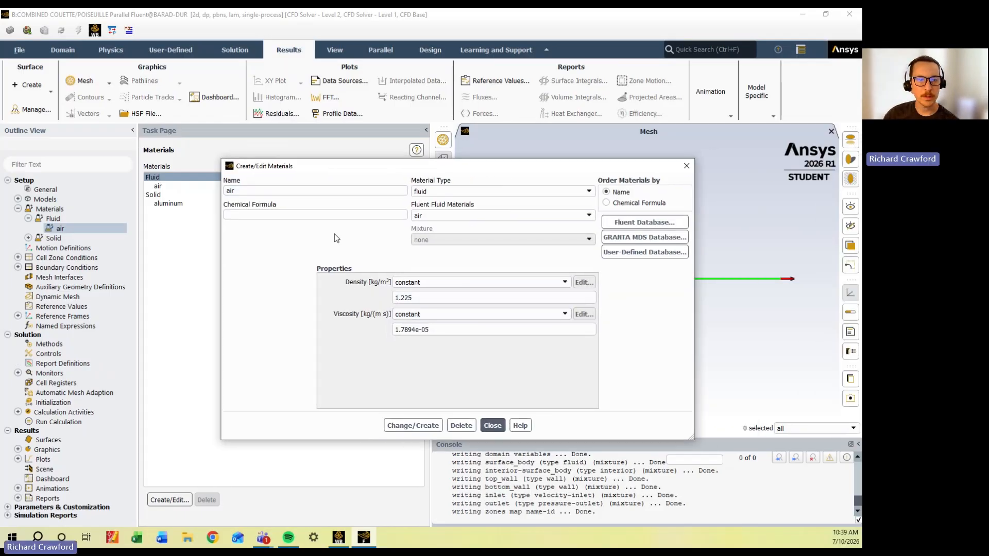
double_click(275, 192)
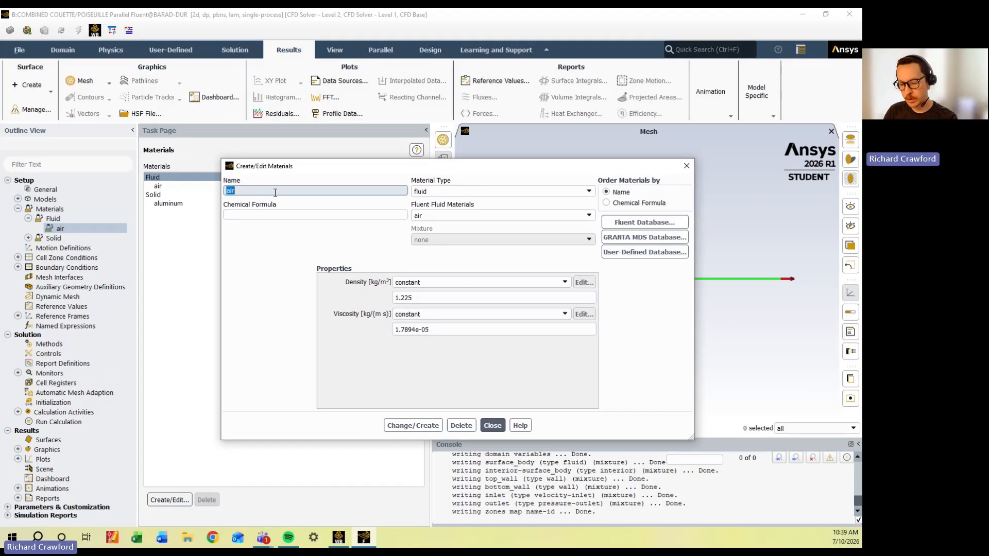
text(water)
key(Tab)
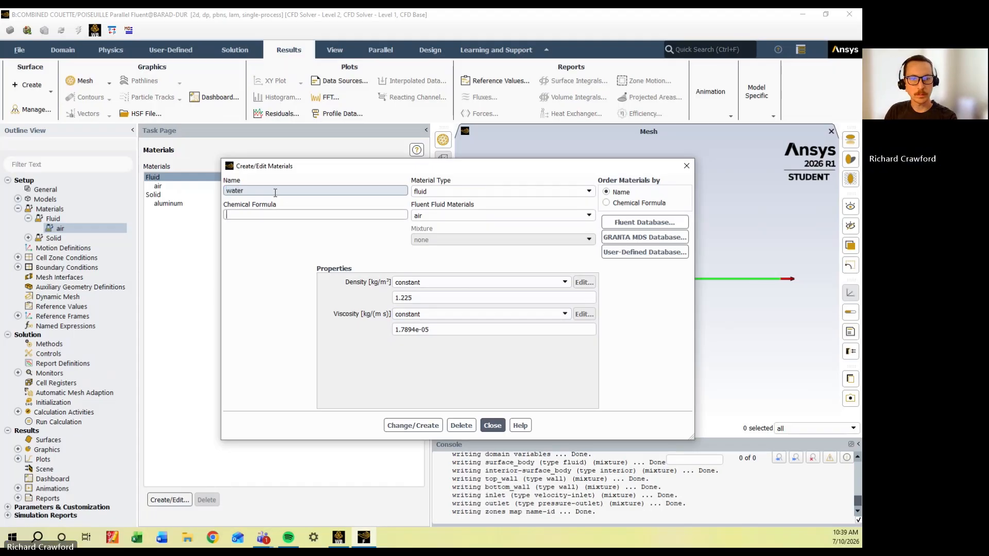
Set the material's density to 998 kg/m³ and viscosity to 0.001 kg/(m s), and save it as water, overwriting air
double_click(416, 299)
text(998)
click(437, 331)
triple_click(437, 331)
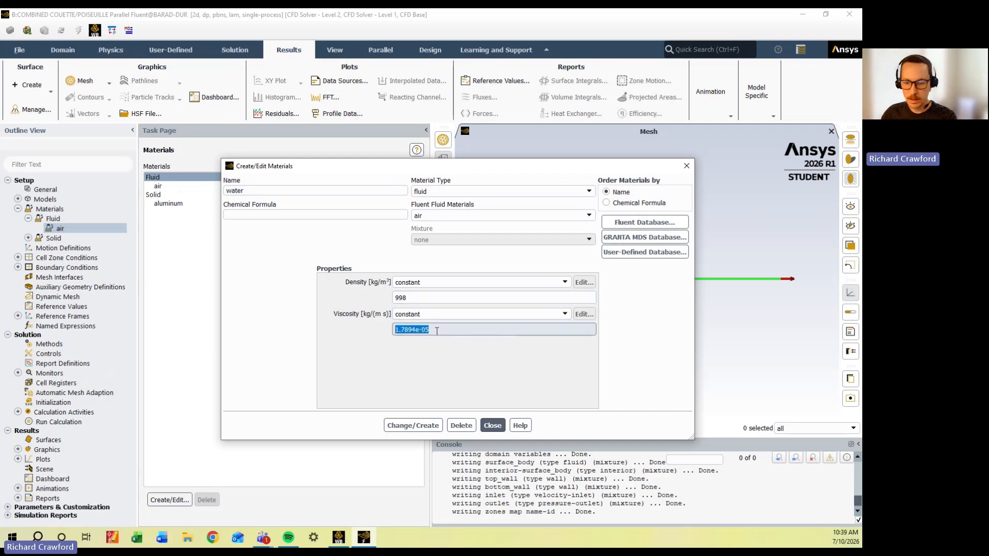
text(.0)
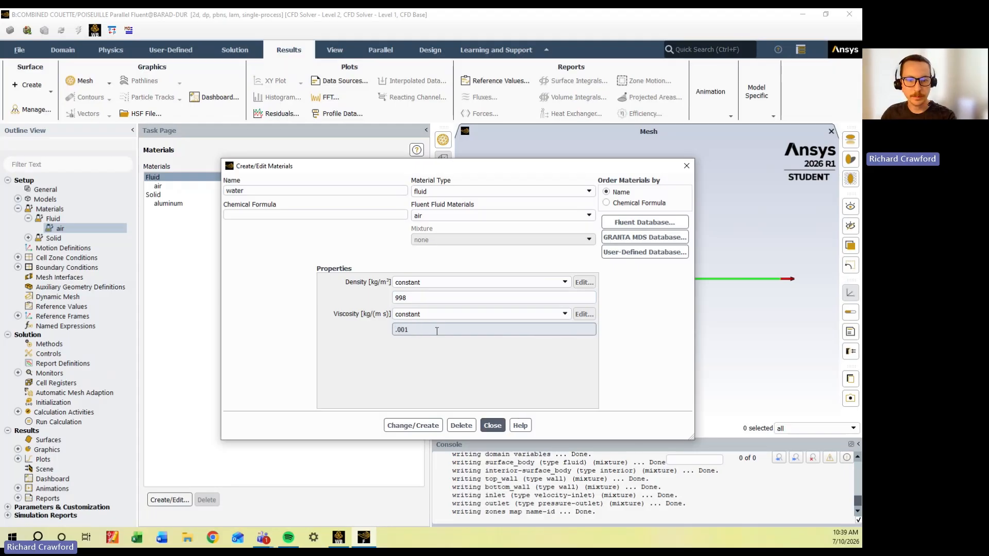
text(01)
click(427, 426)
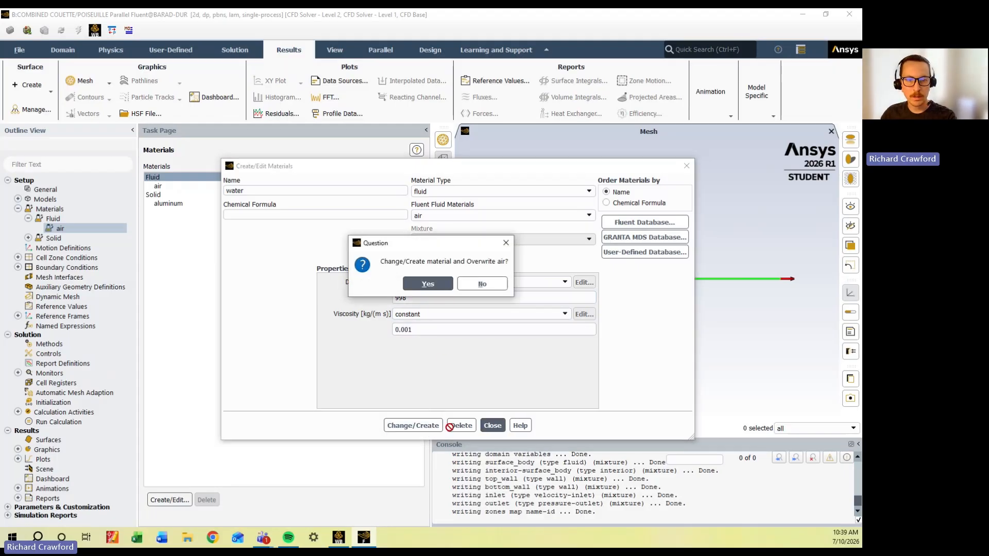
click(428, 284)
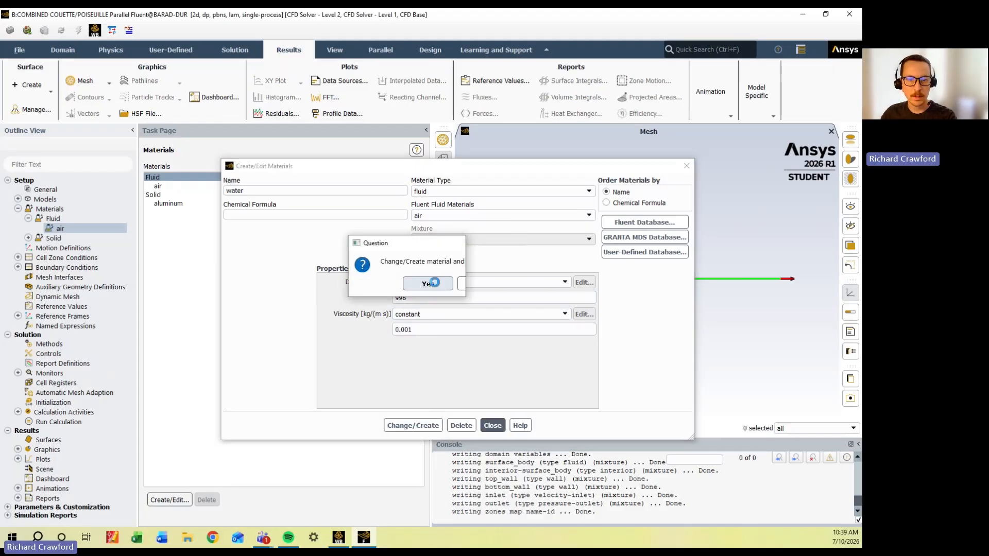
click(483, 427)
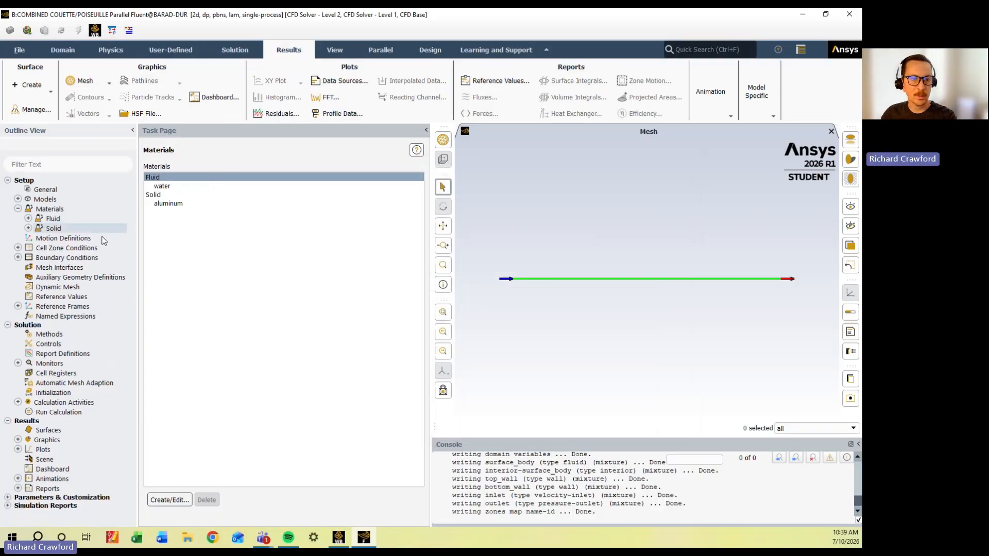
Check that water is listed among the fluid materials in the setup outline
click(28, 218)
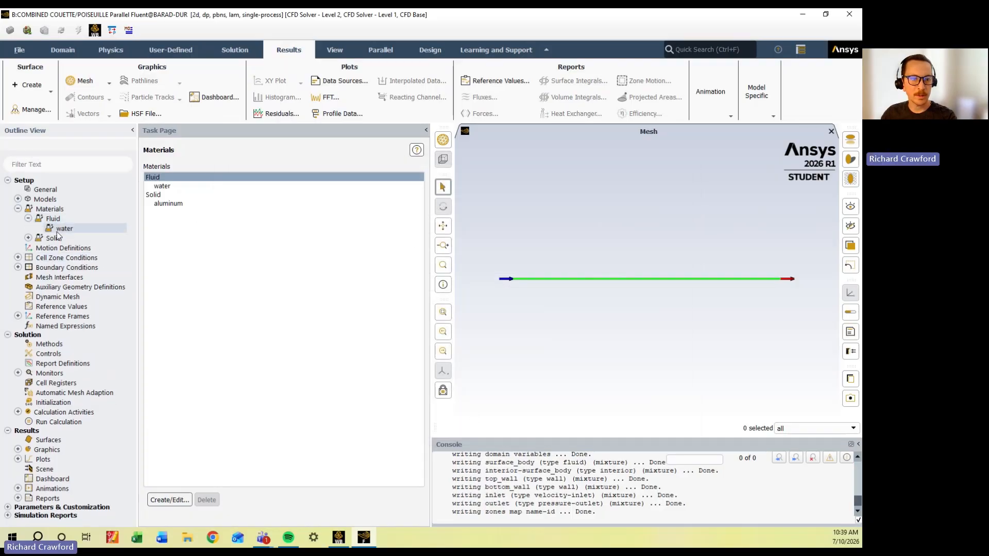
click(28, 218)
click(18, 208)
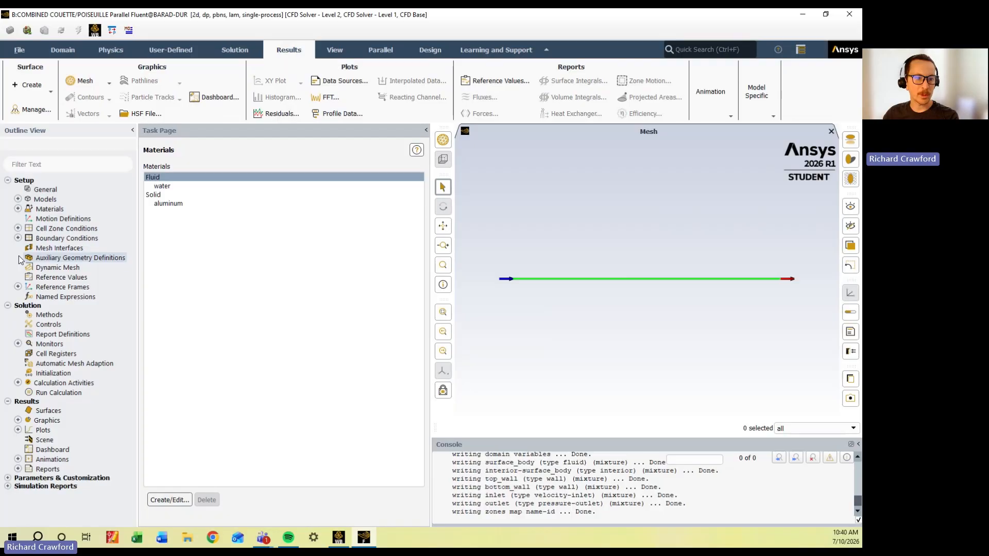
Compute the simulation's reference values from the inlet boundary
click(44, 279)
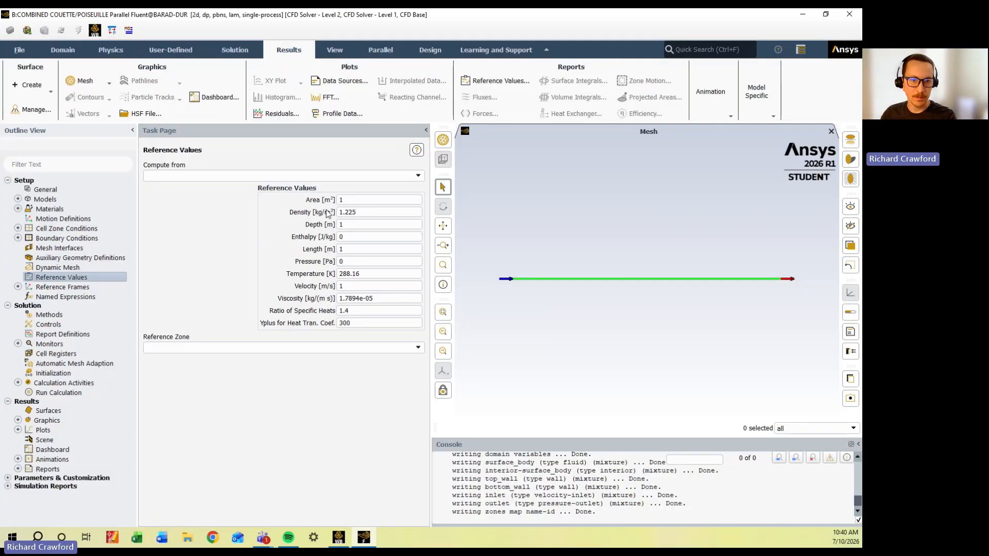
click(342, 201)
click(345, 212)
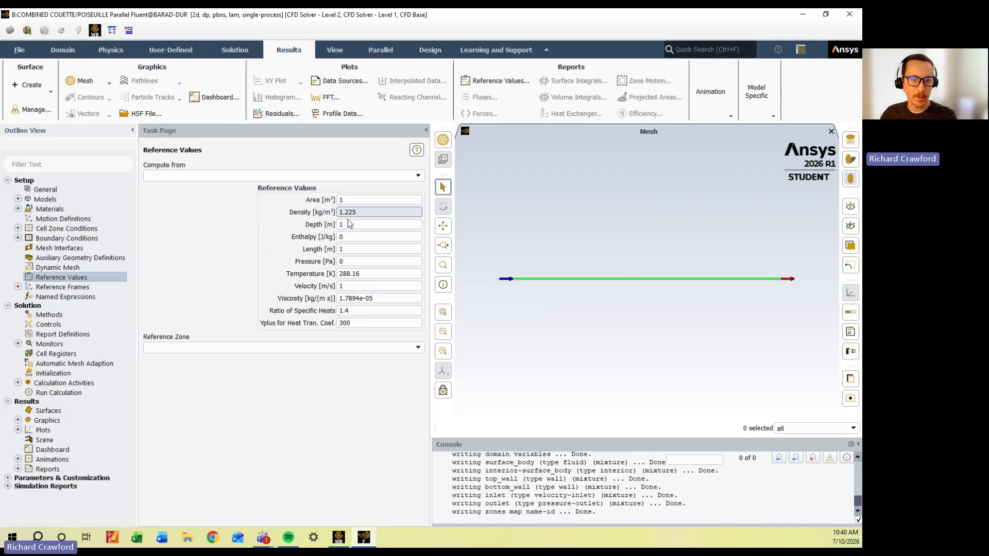
click(353, 227)
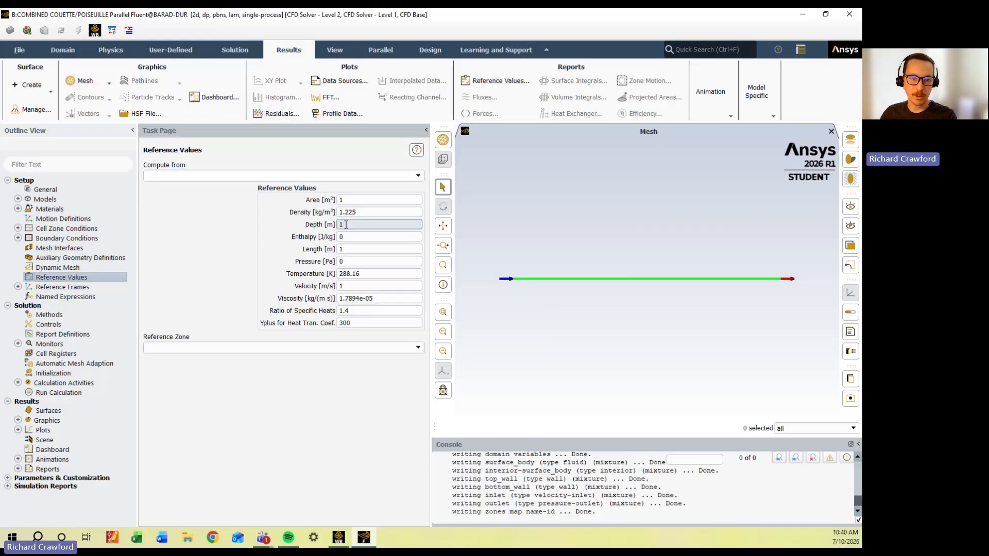
click(347, 213)
click(357, 284)
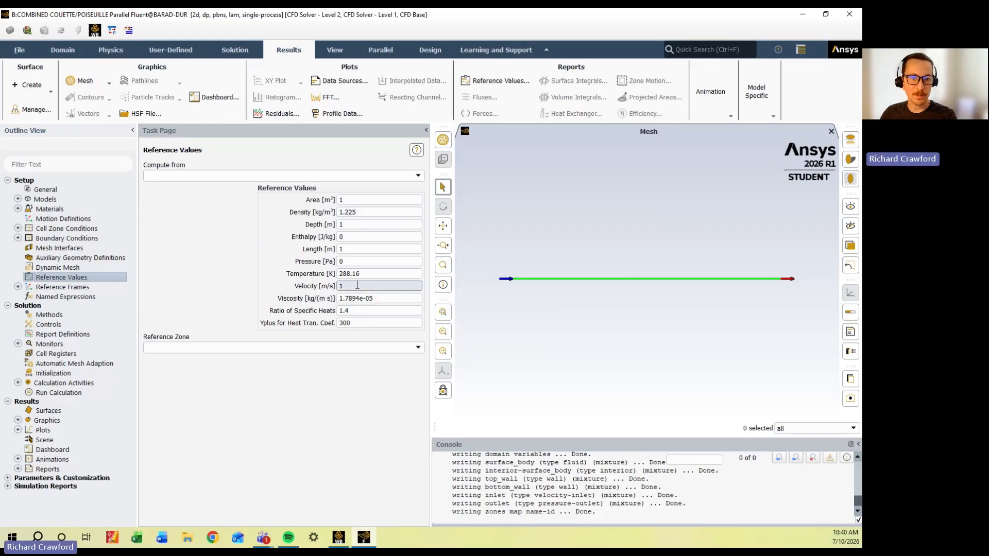
click(240, 176)
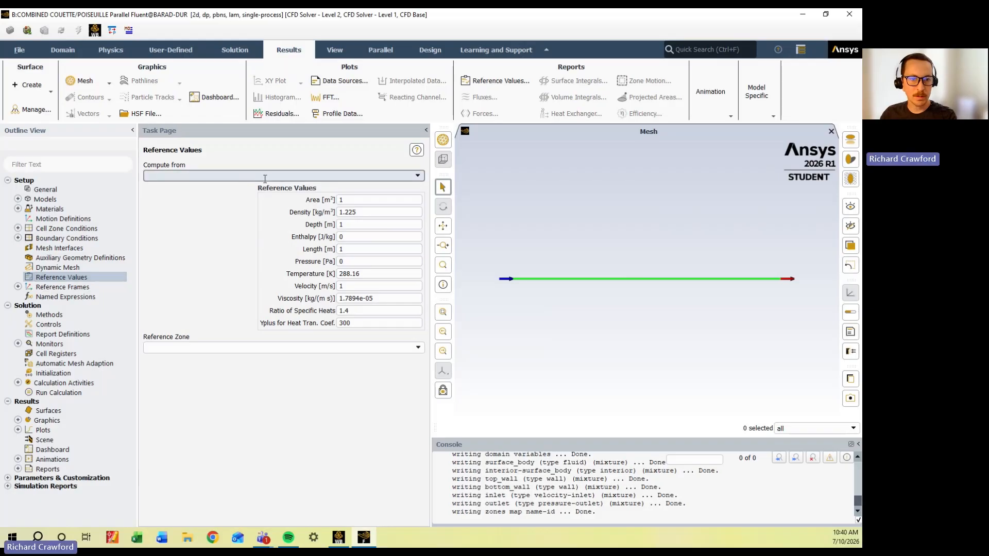
click(418, 175)
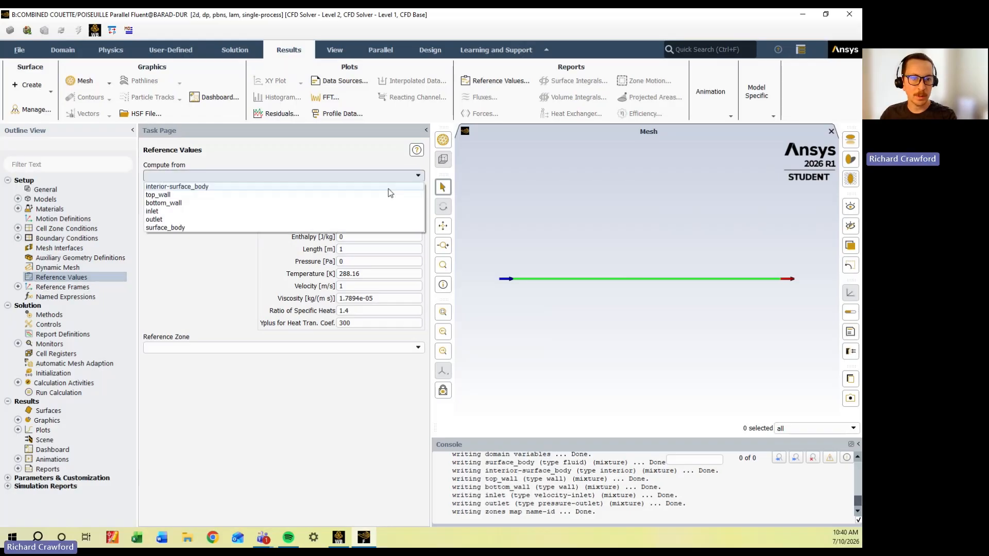
click(386, 210)
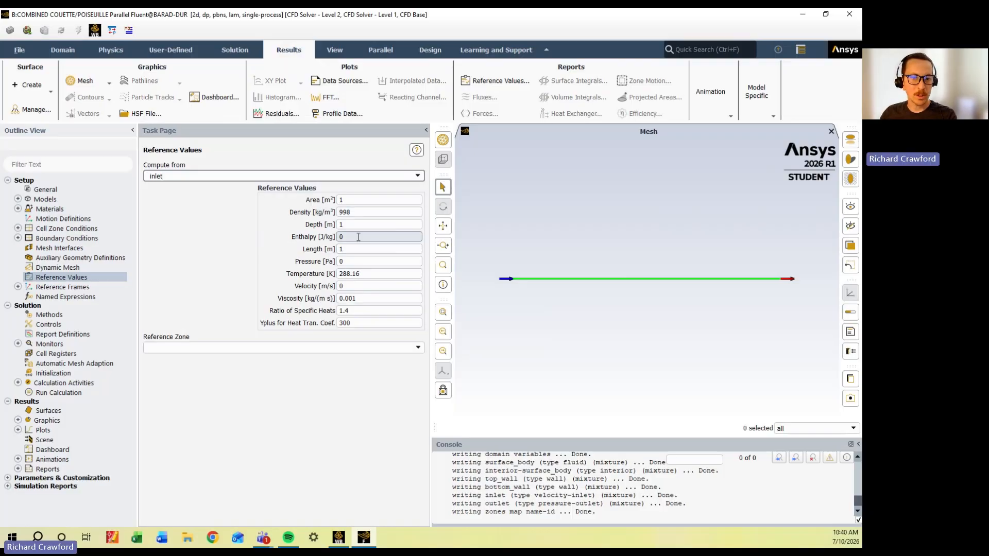
Set the reference velocity to 0.15 m/s and choose surface_body as the reference zone
click(360, 286)
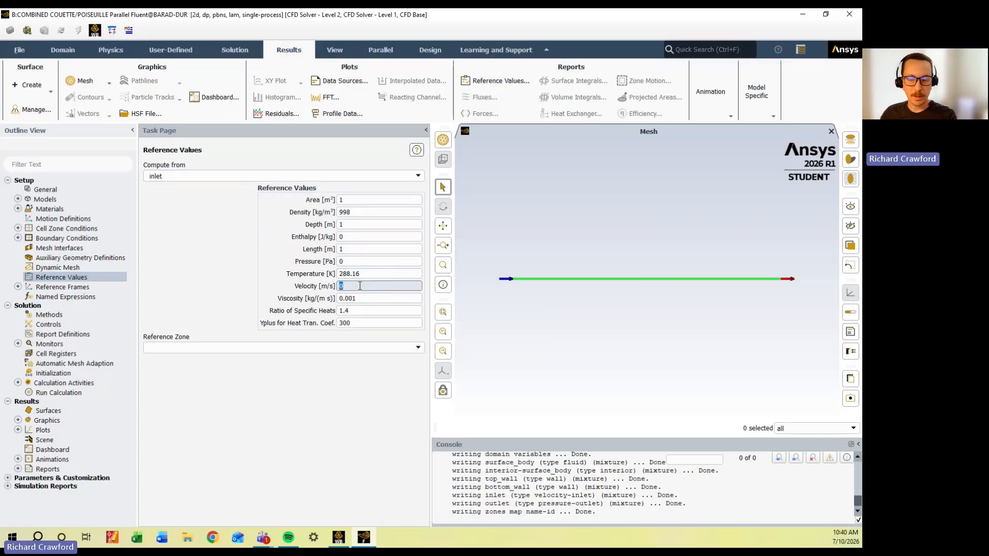
text(.15)
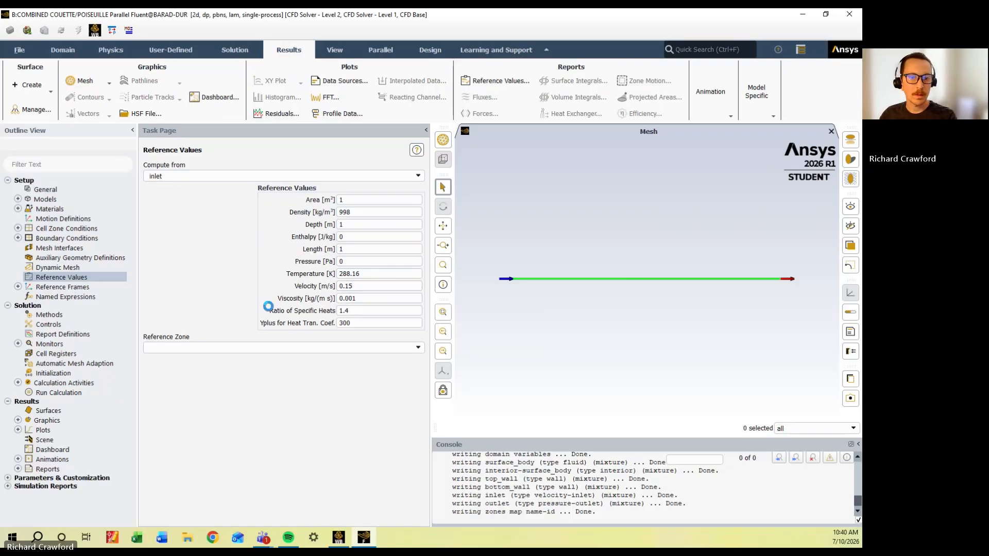
click(405, 349)
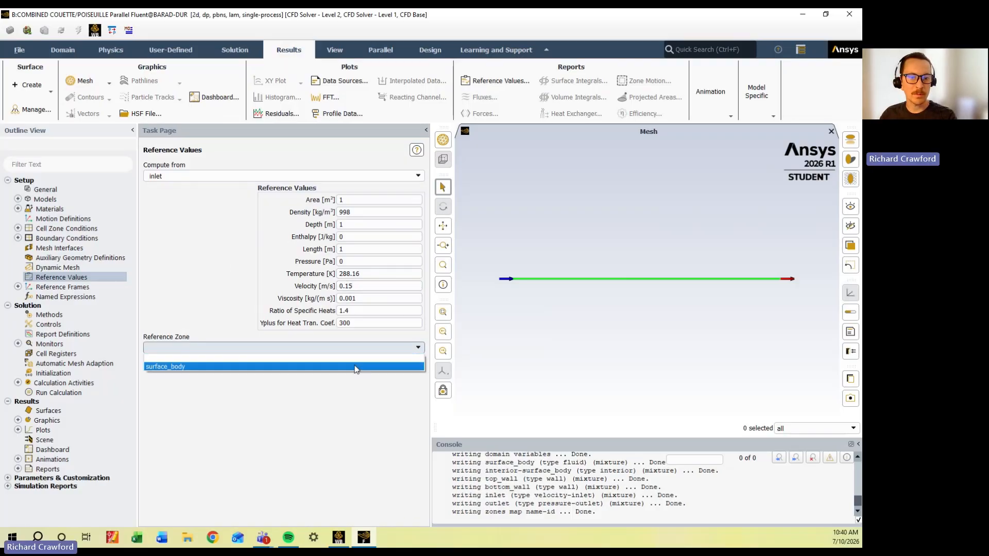
click(355, 367)
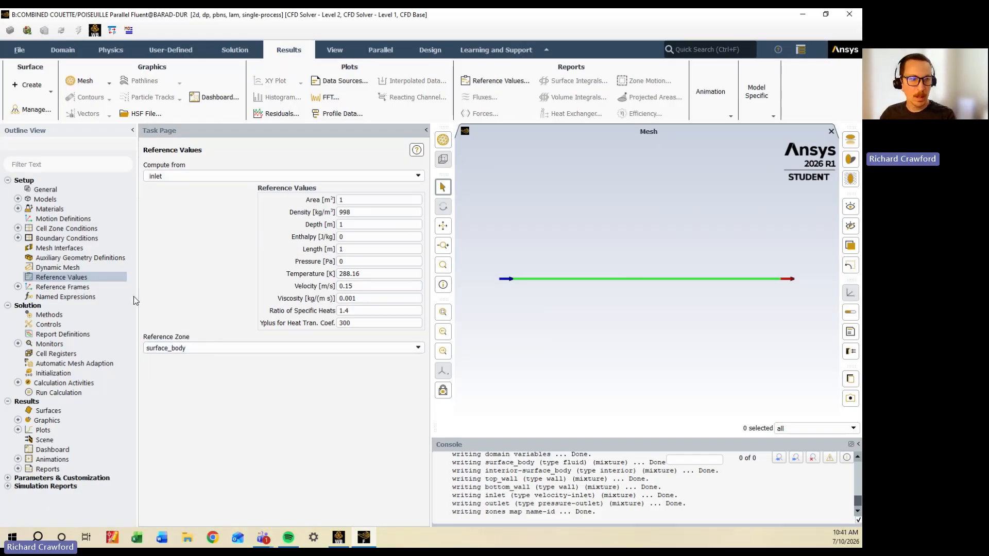
Review the boundary conditions and check which boundary types are assigned to the inlet and outlet
double_click(50, 239)
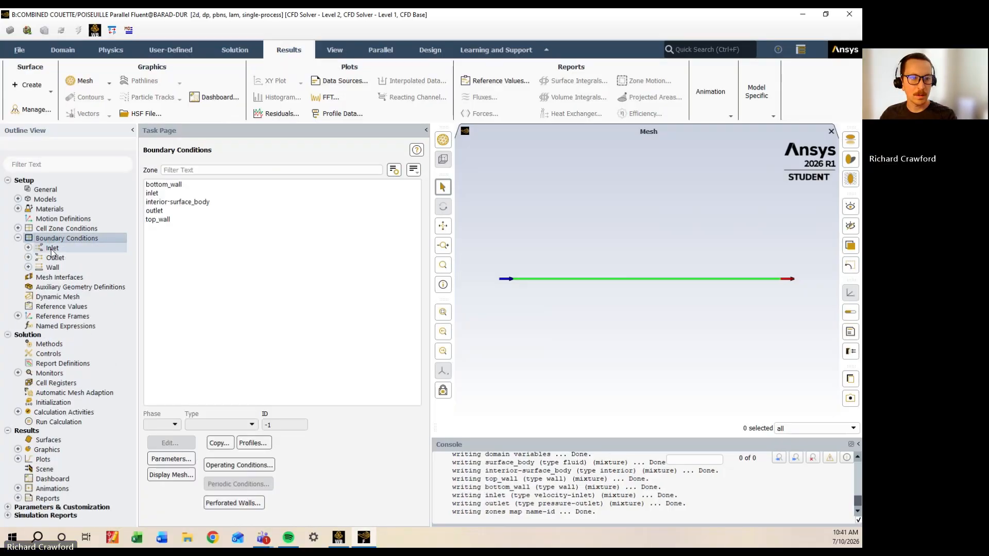
click(28, 249)
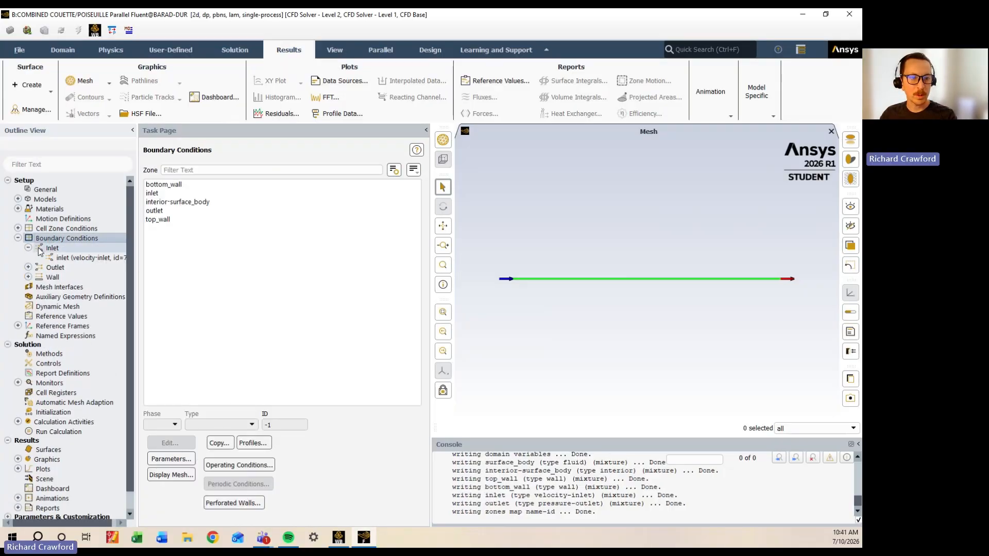
right_click(76, 259)
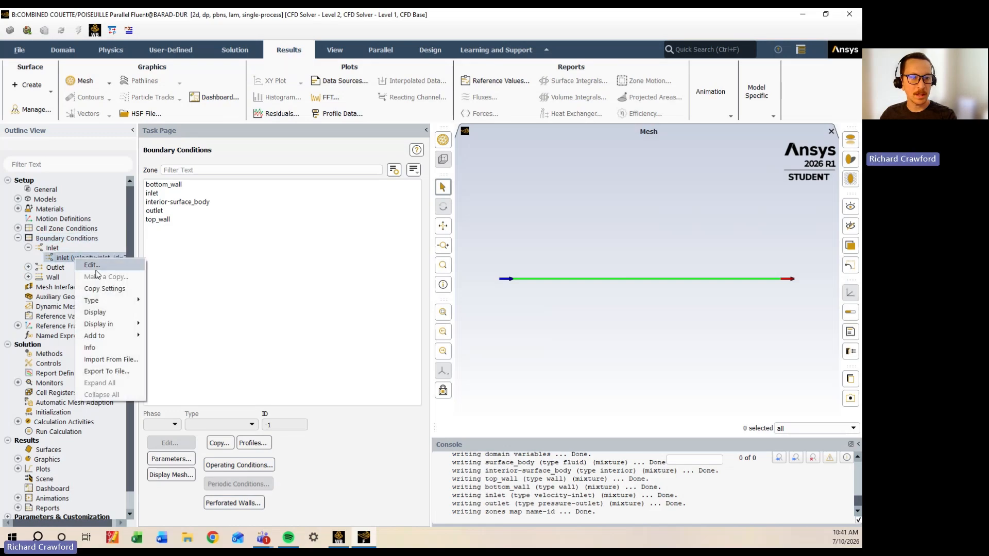
mouse_move(132, 300)
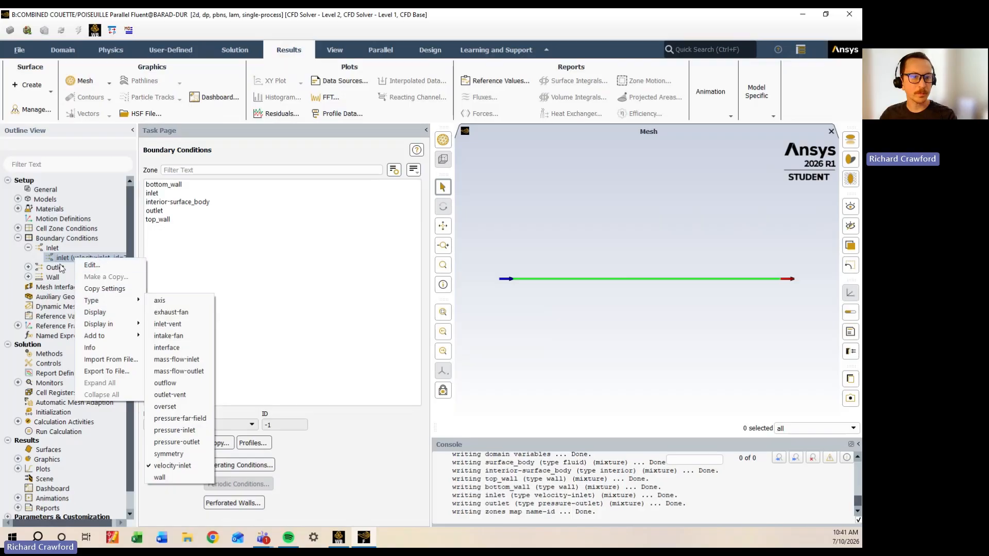
click(29, 267)
click(67, 278)
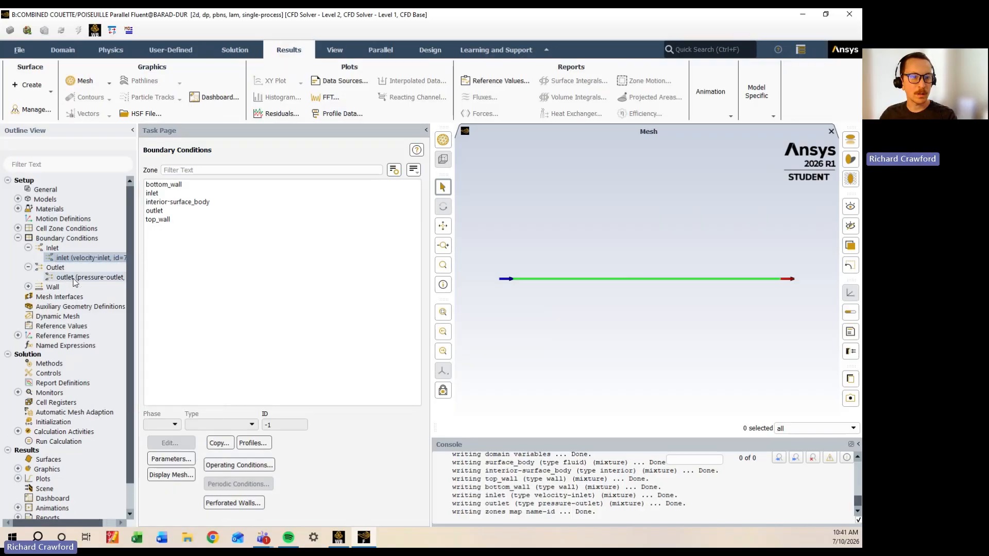
right_click(72, 279)
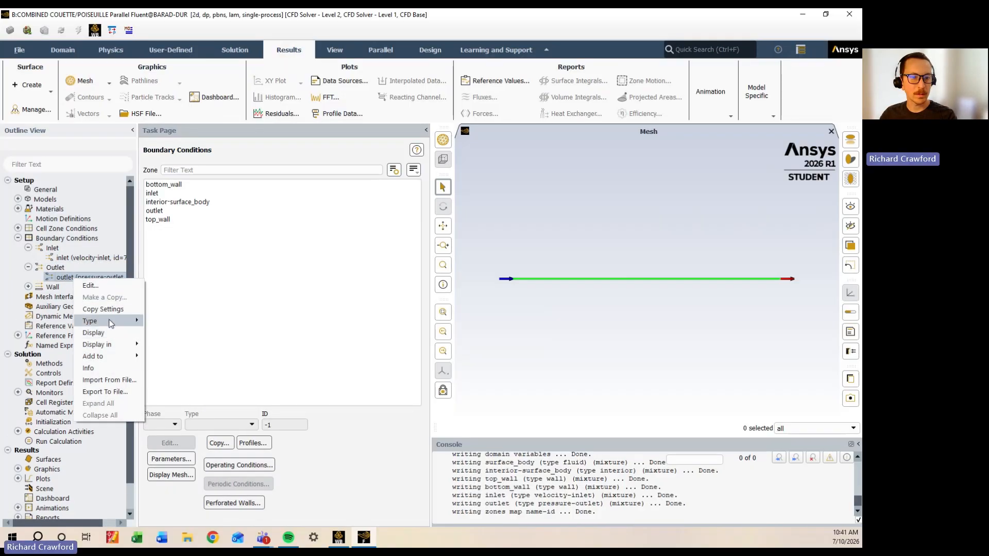
mouse_move(110, 323)
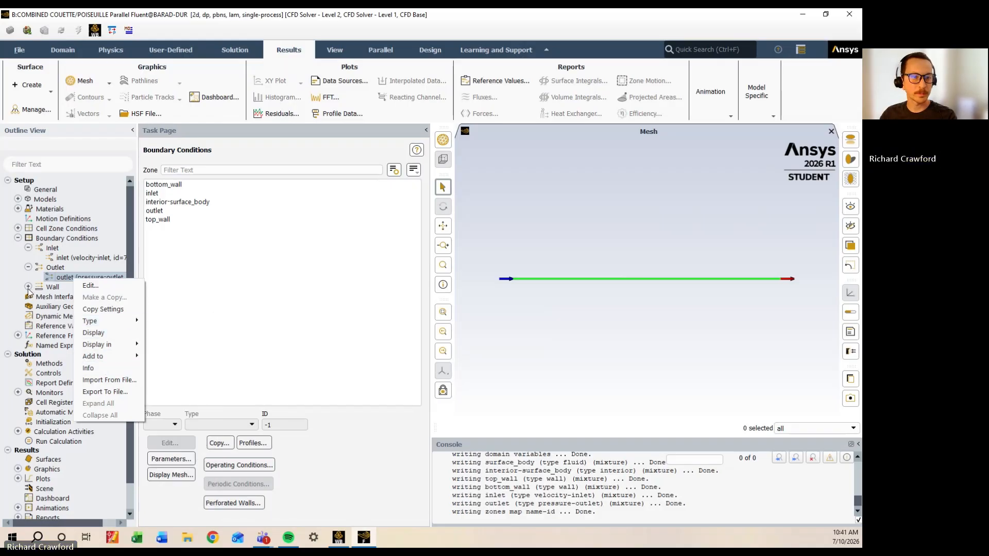
Set the inlet's velocity magnitude to 0.15 m/s and apply the velocity inlet settings
click(64, 257)
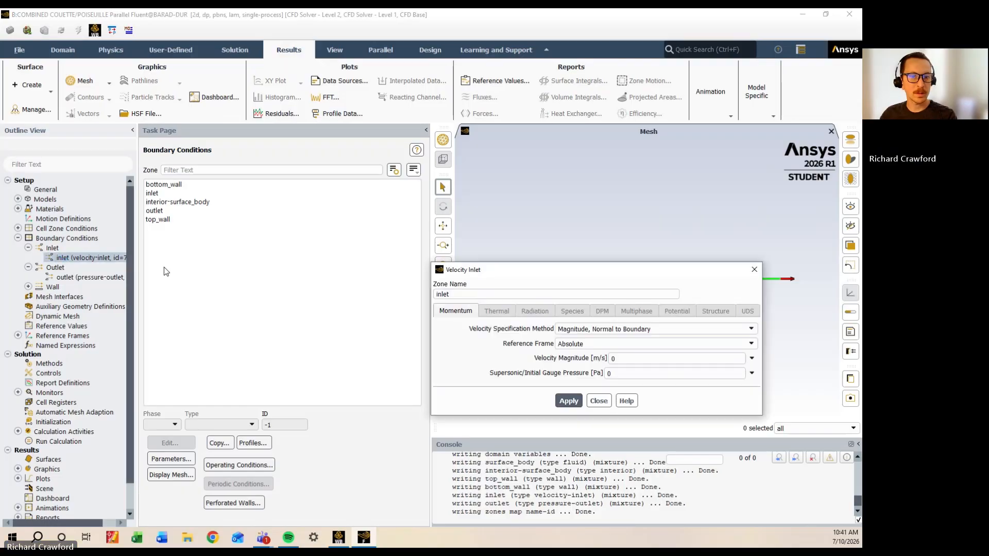
drag(560, 274, 379, 260)
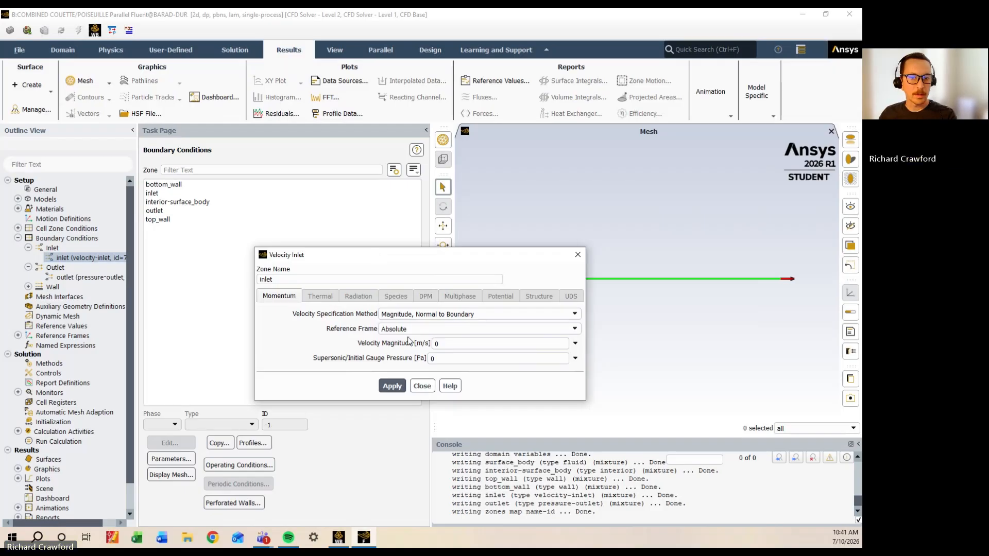
click(439, 344)
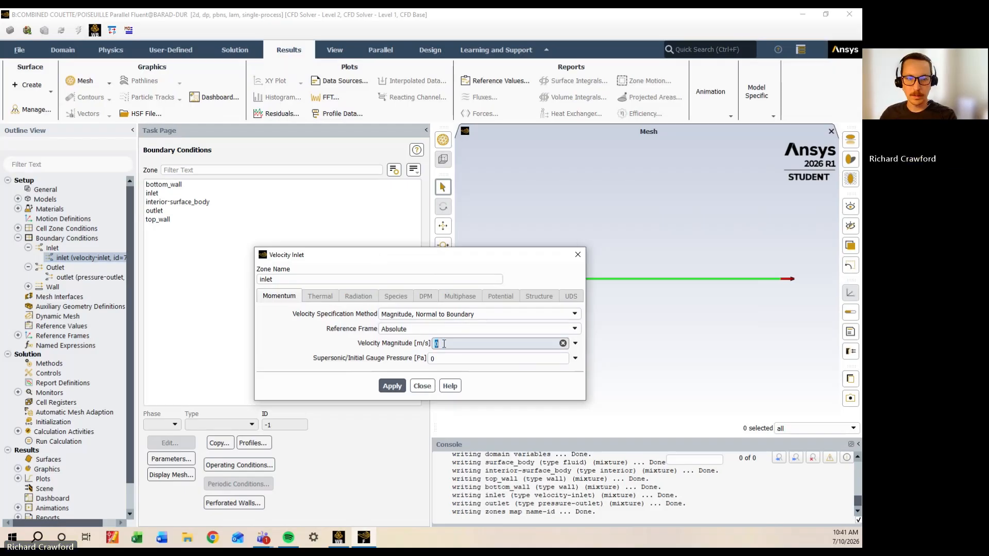
text(.15)
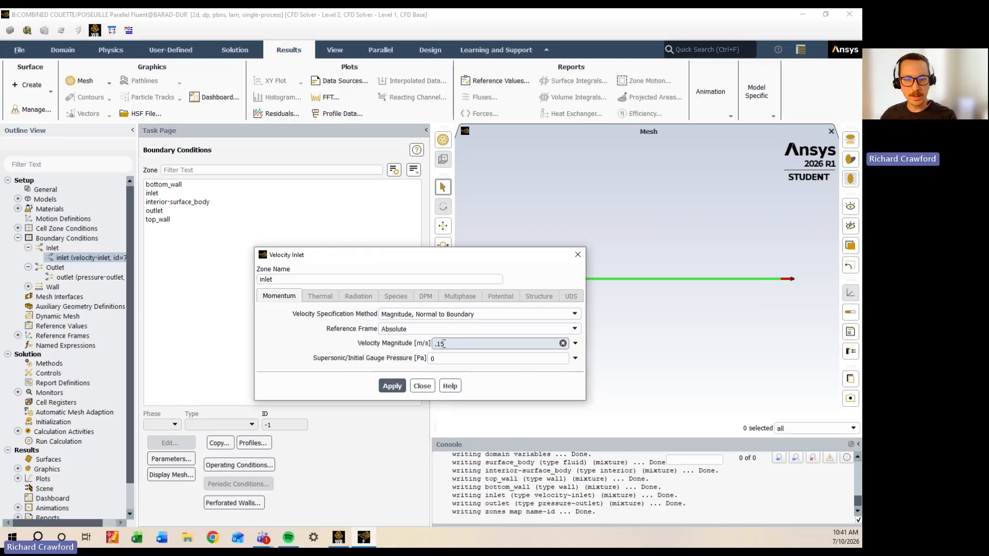
click(390, 386)
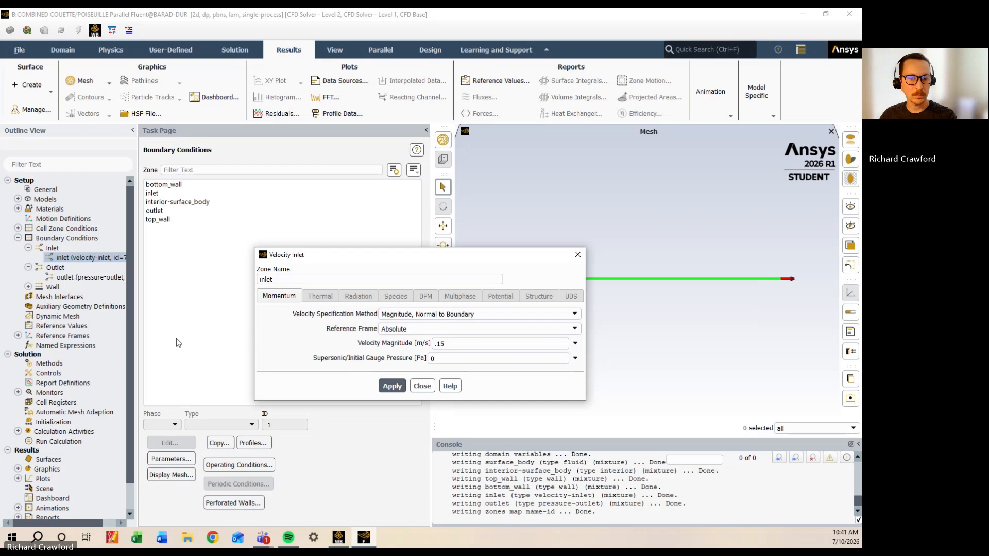
click(421, 385)
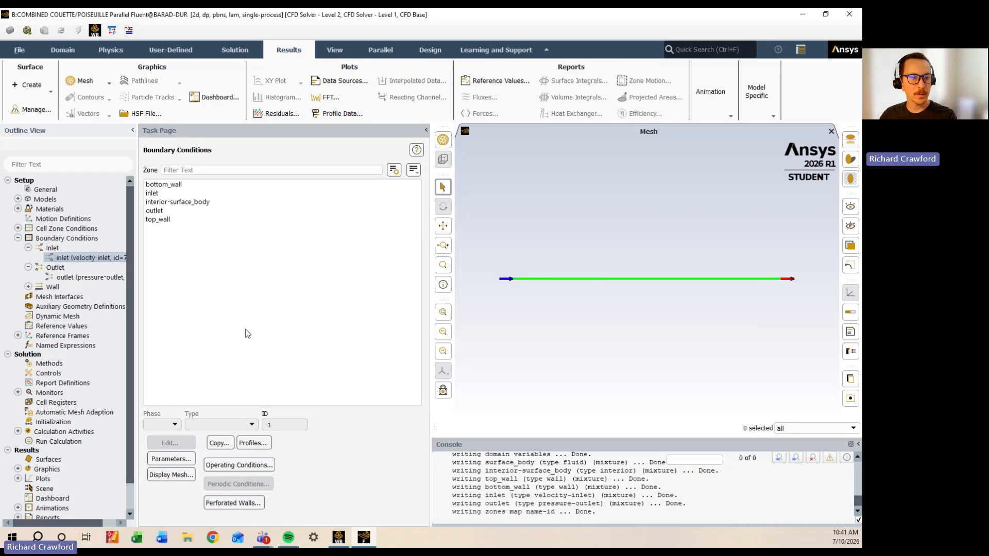
Reopen the inlet boundary to verify its velocity magnitude, and apply the settings again
click(85, 277)
right_click(82, 281)
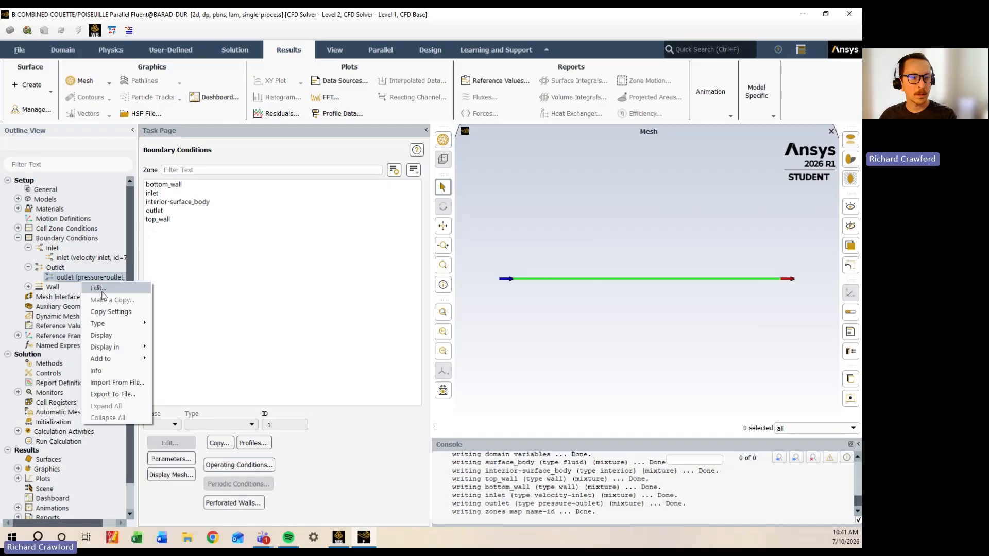
click(72, 259)
double_click(72, 259)
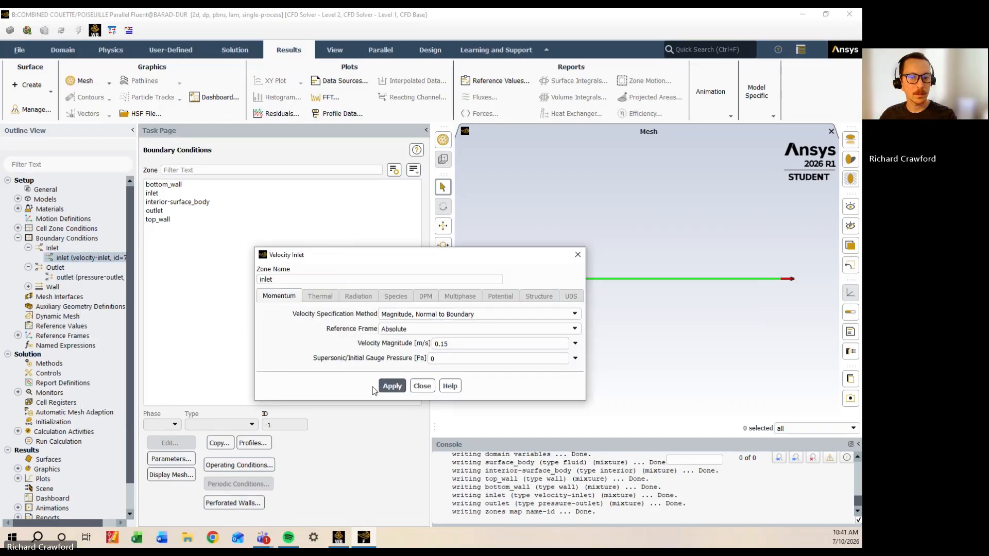
click(391, 386)
click(422, 387)
Enable Prevent Reverse Flow on the pressure outlet and apply its settings
click(82, 277)
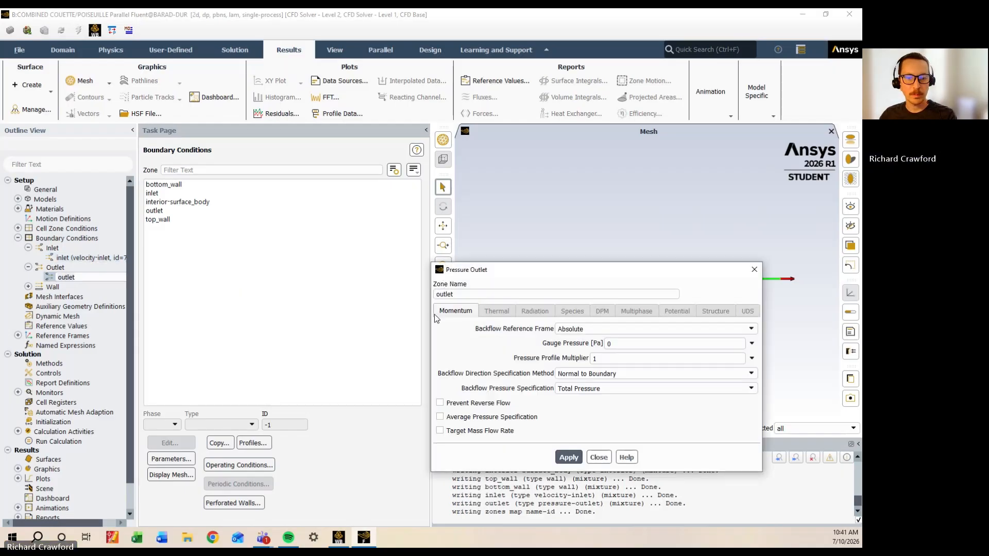
click(456, 403)
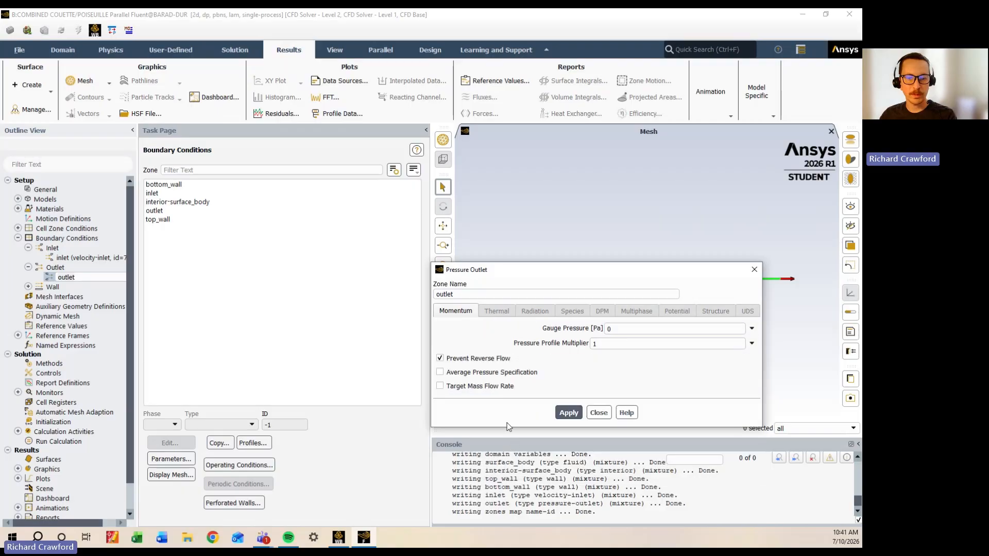
click(569, 413)
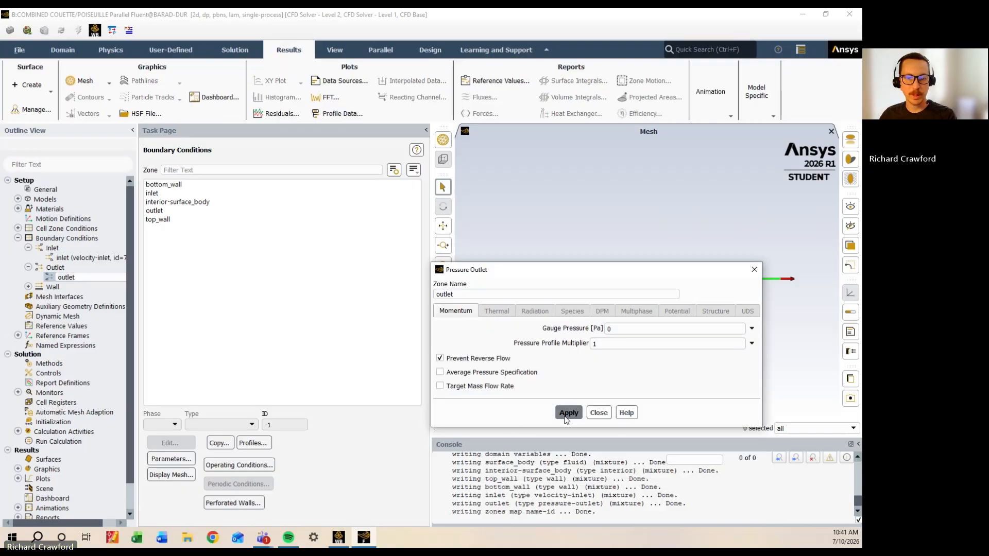
click(599, 413)
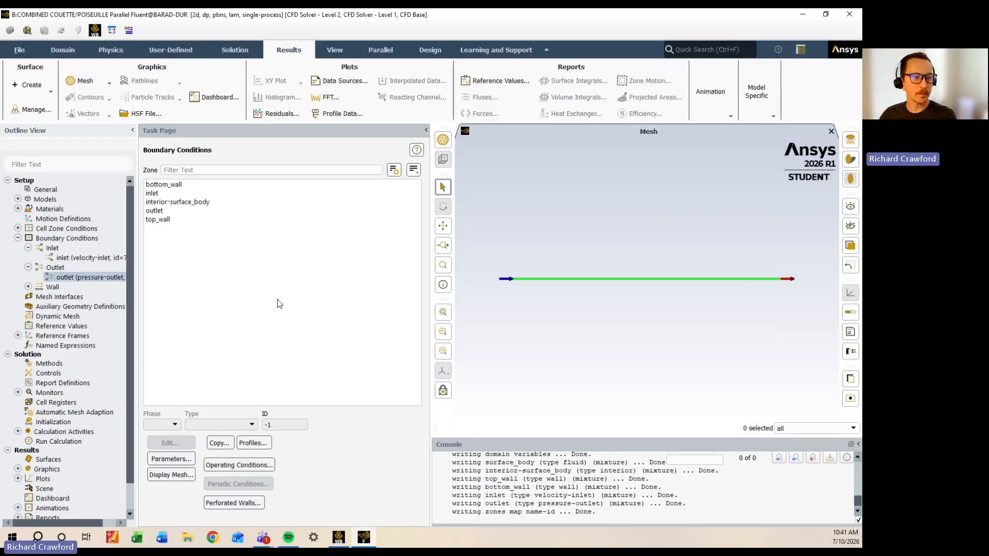
Make bottom_wall a translational moving wall with a speed of 0.15 m/s in the X direction, and apply the wall settings
click(29, 287)
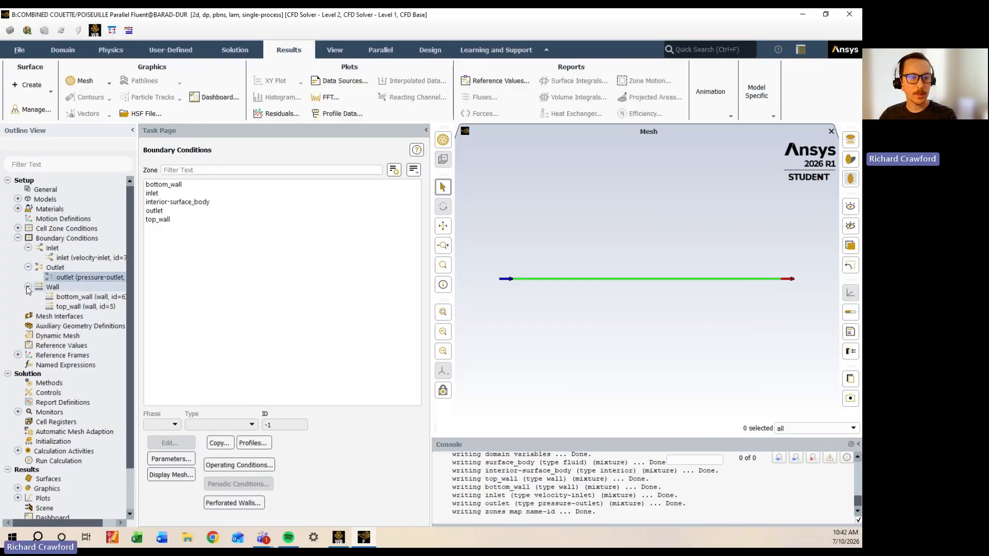
click(71, 300)
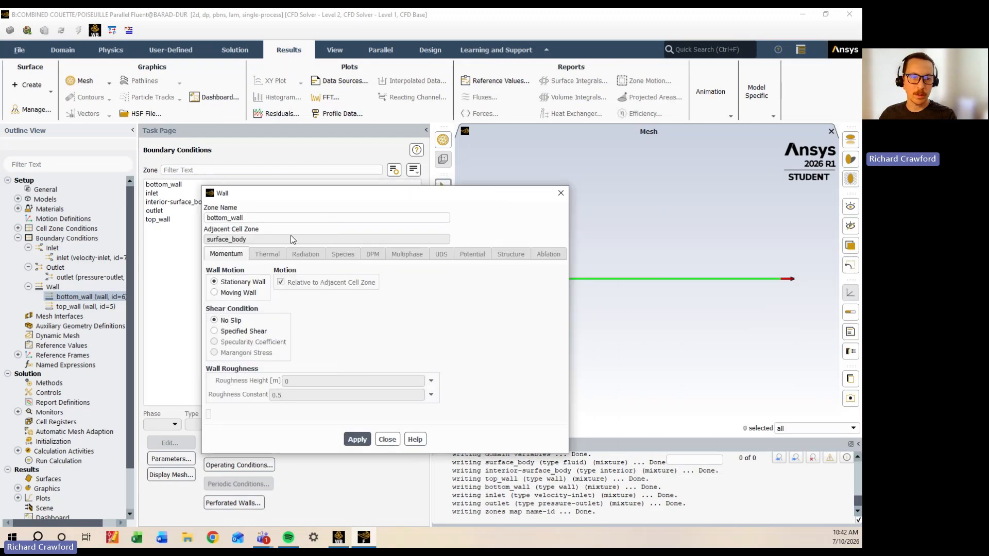
click(215, 293)
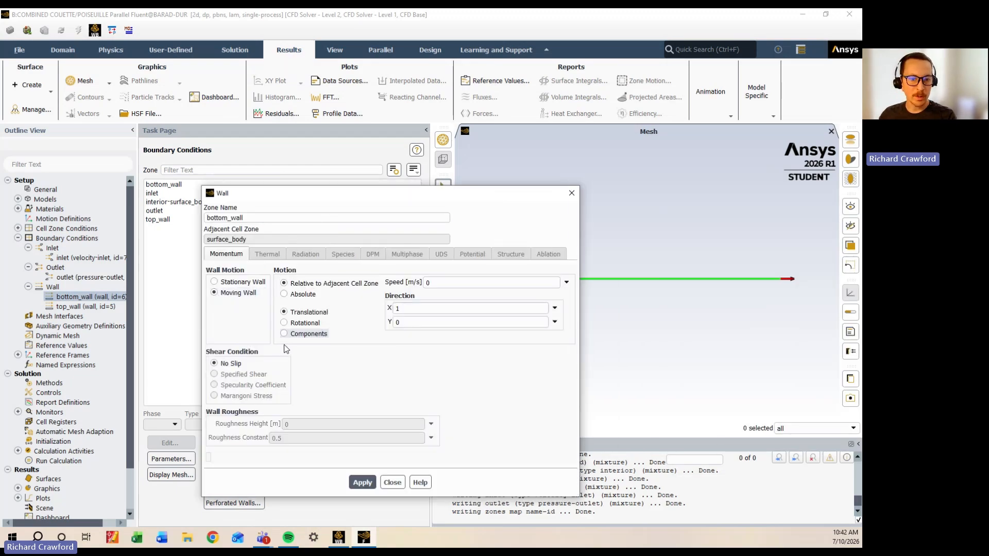
click(437, 283)
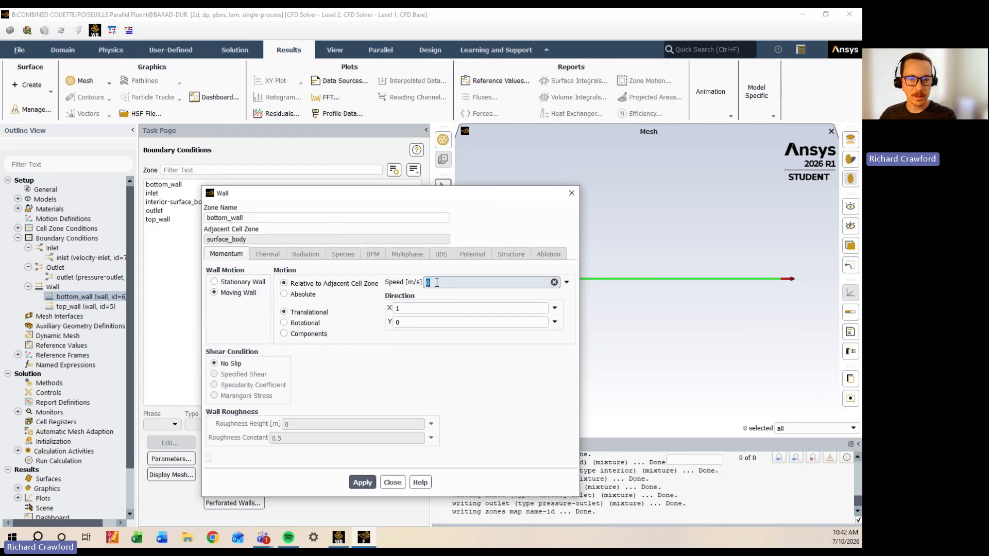
text(.15)
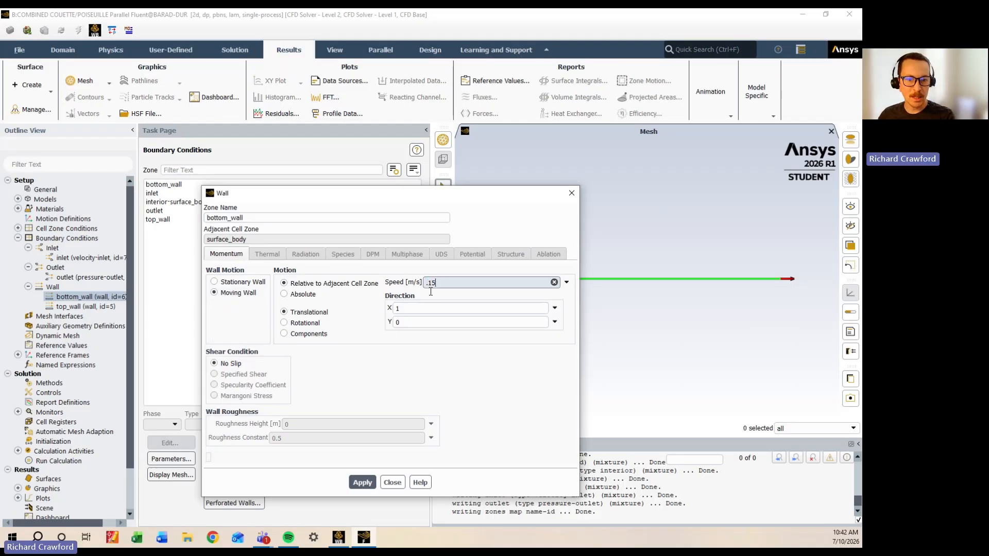
click(355, 316)
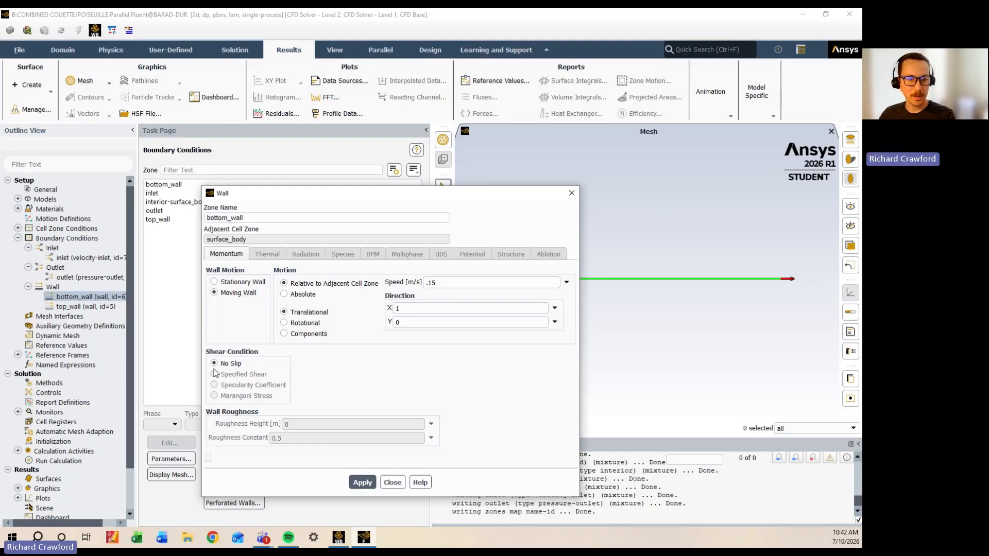
click(362, 483)
click(393, 483)
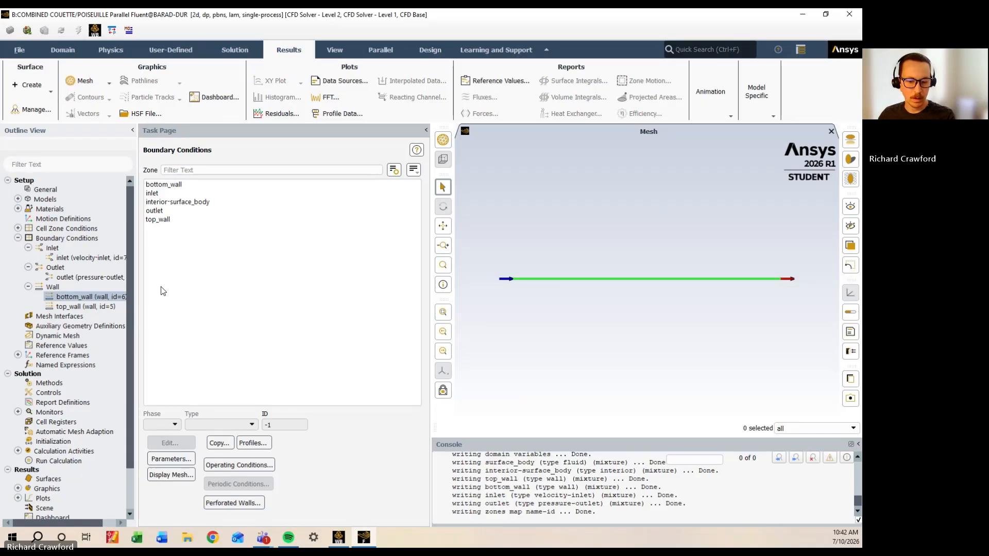
Collapse the boundary conditions and initialize the solution with Hybrid Initialization
click(29, 287)
click(29, 268)
click(29, 248)
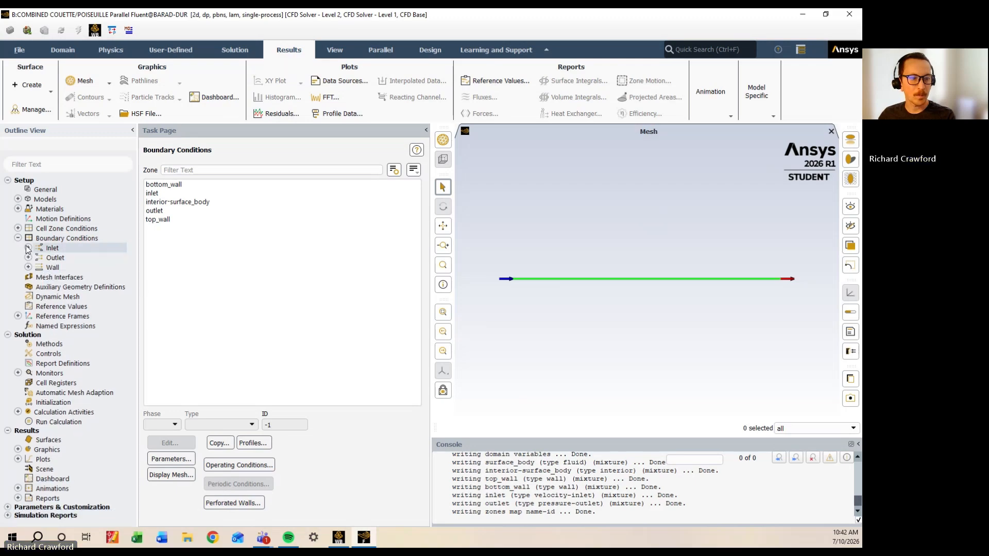
click(19, 238)
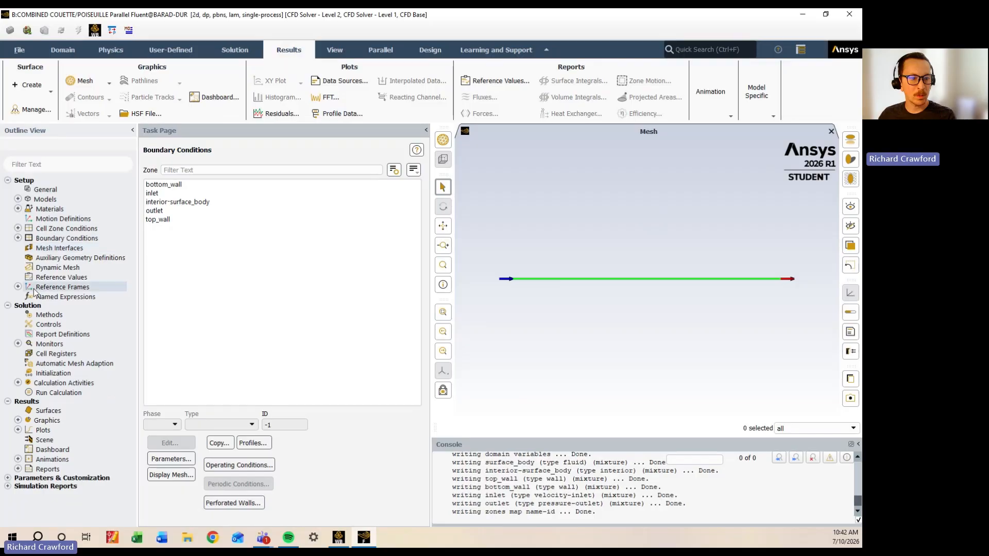
click(58, 373)
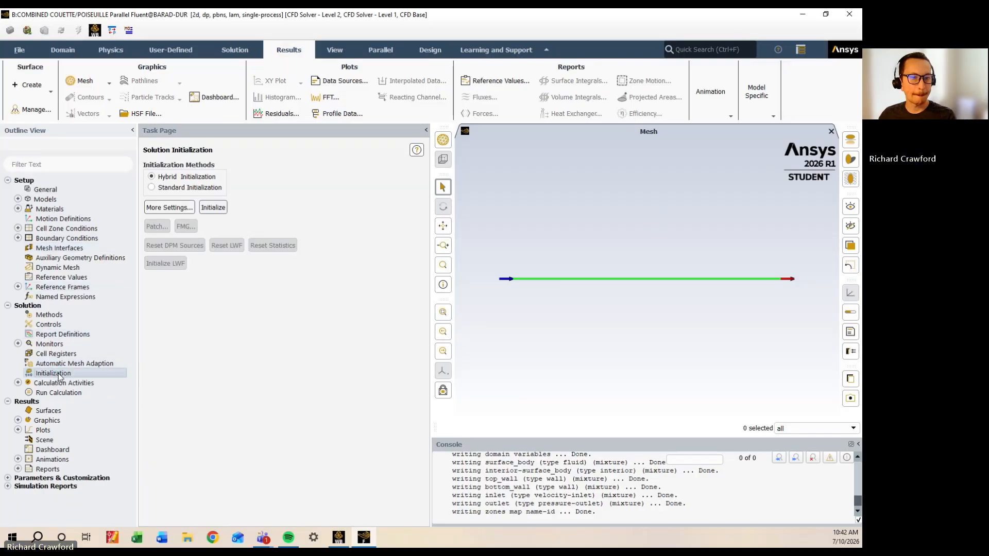
click(218, 209)
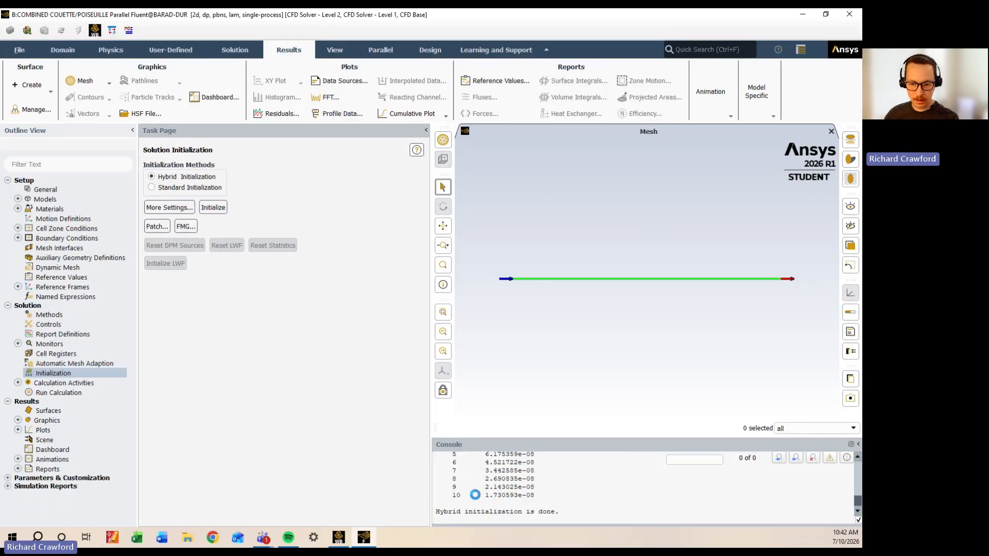
Run the calculation with 150 iterations and dismiss the completion notice
click(78, 393)
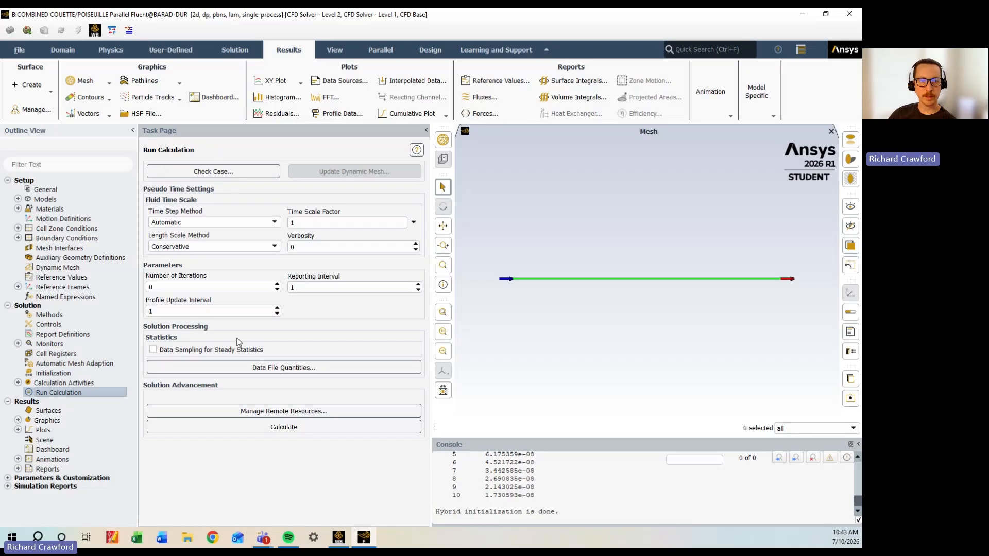
click(223, 287)
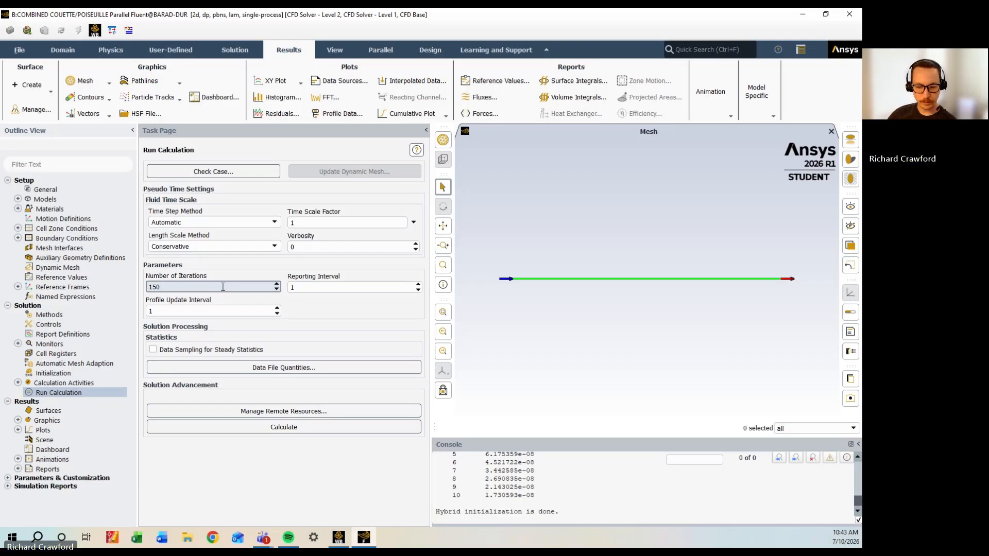
click(293, 427)
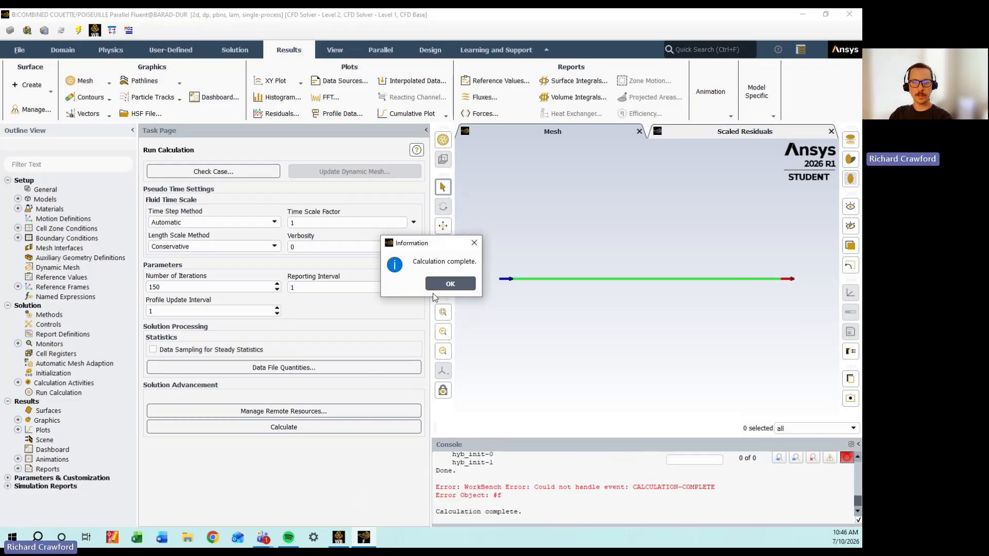
click(452, 286)
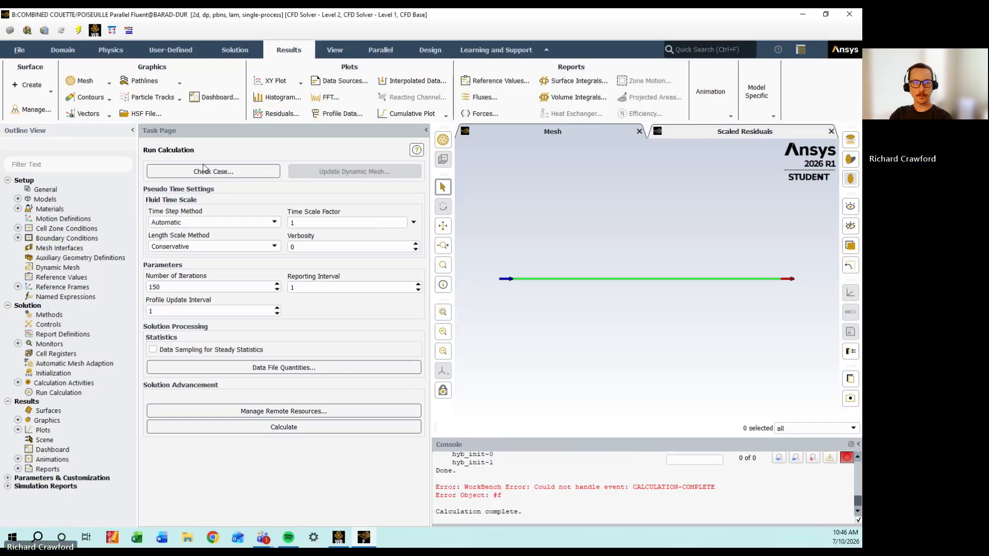
Switch to Workbench, open the Results of the COMBINED COUETTE/POISEUILLE system in CFD-Post, and insert a line location with the default name
click(803, 15)
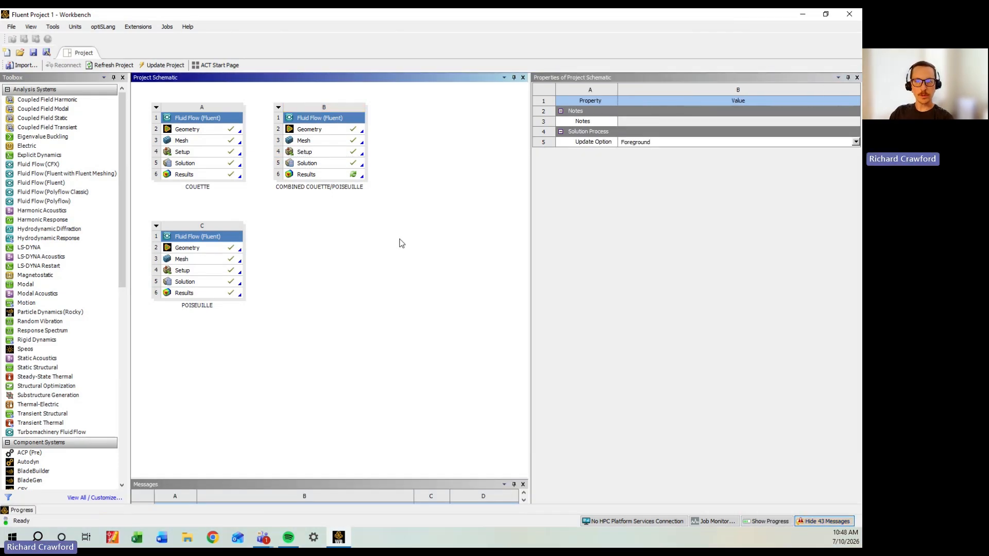
double_click(311, 176)
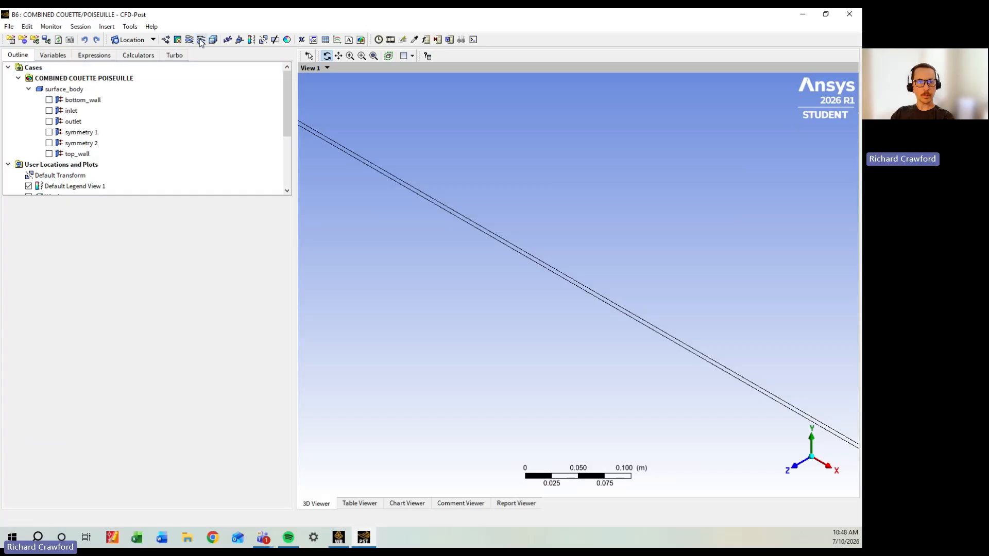
click(153, 40)
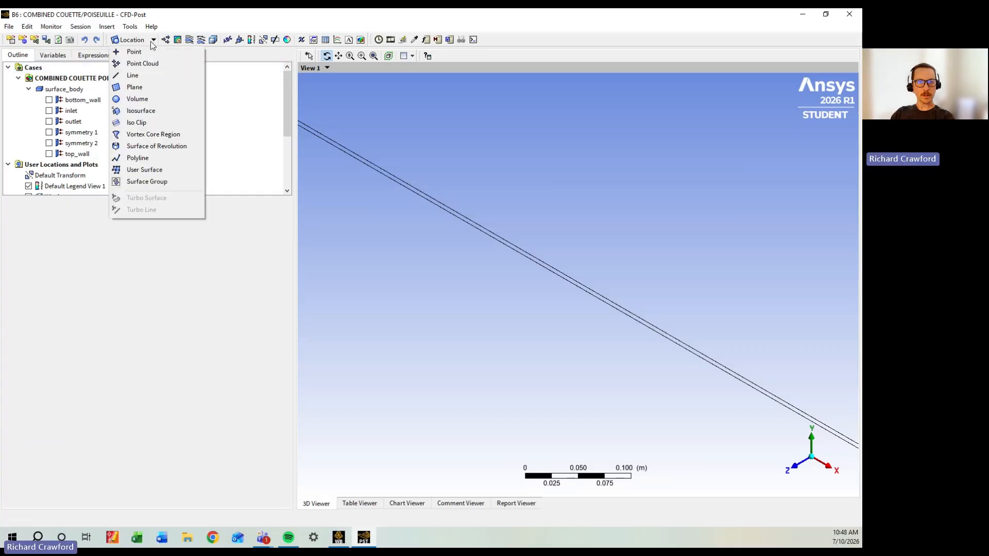
click(151, 77)
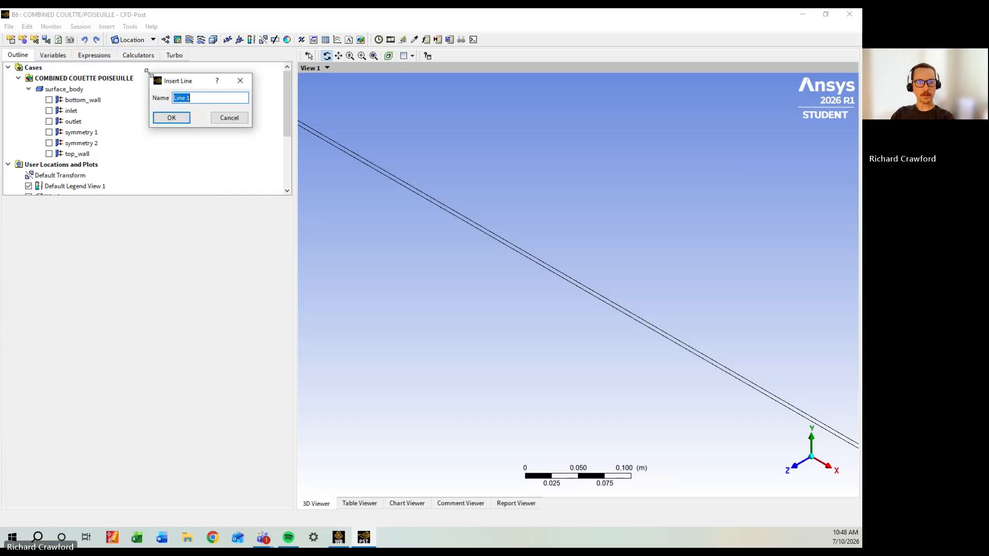
click(172, 118)
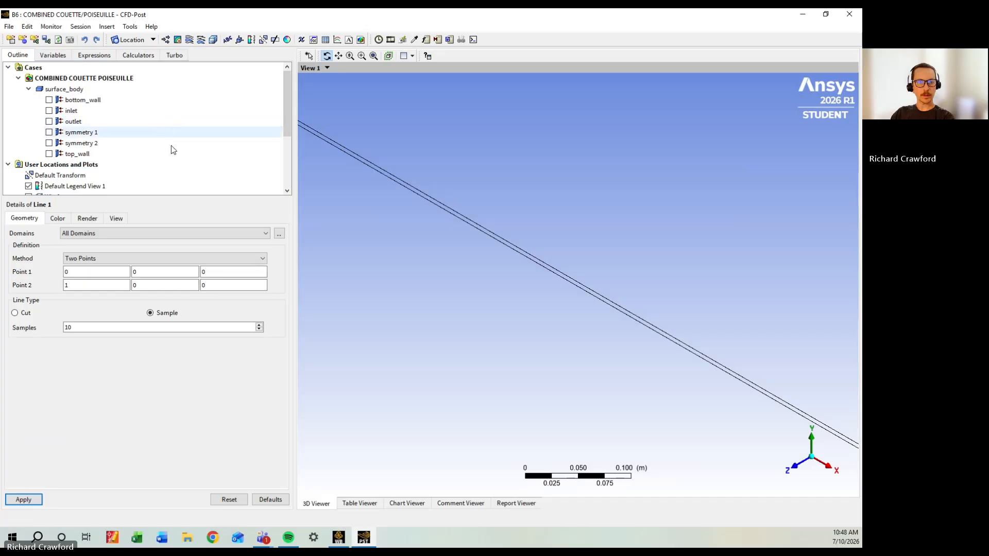
Define the line by two points, Point 1 at (0.010, 0, 0) and Point 2 at (0.010, 0.005, 0)
click(76, 273)
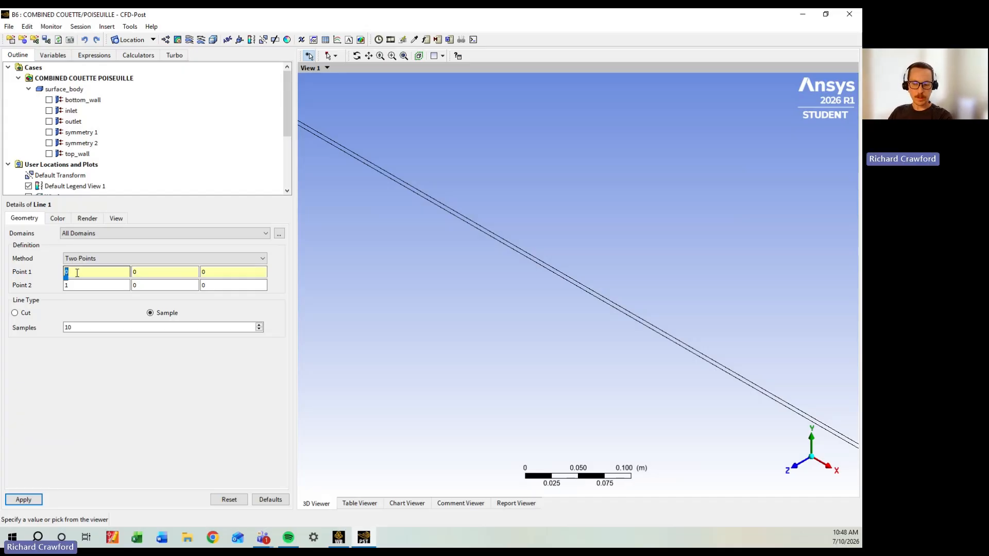
key(BackSpace)
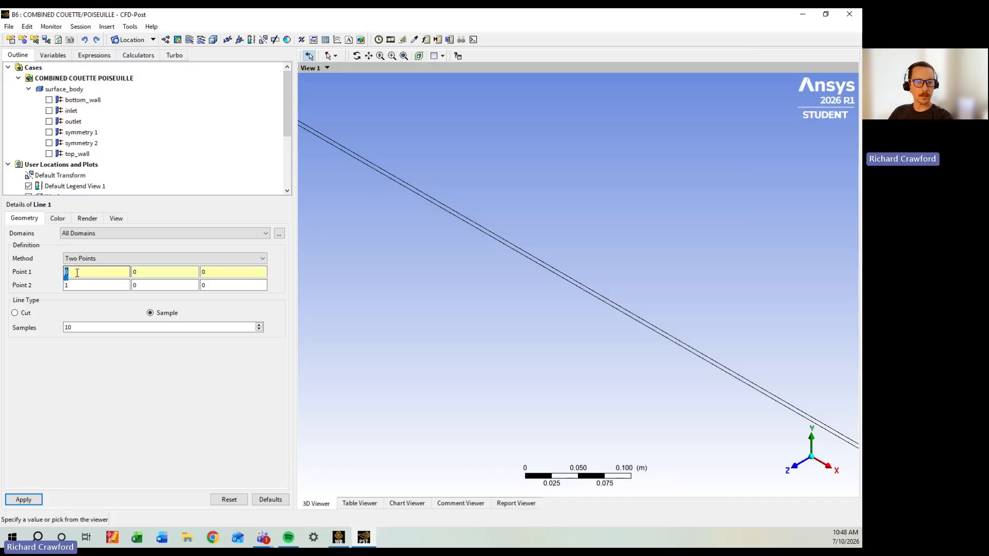
text(.010)
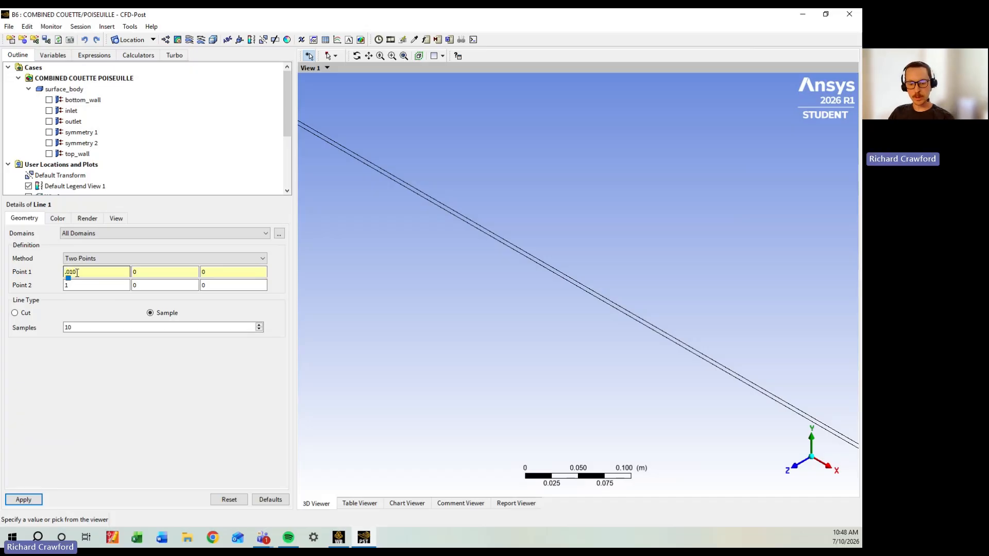
key(Tab)
key(Tab)
key(Return)
key(Tab)
key(BackSpace)
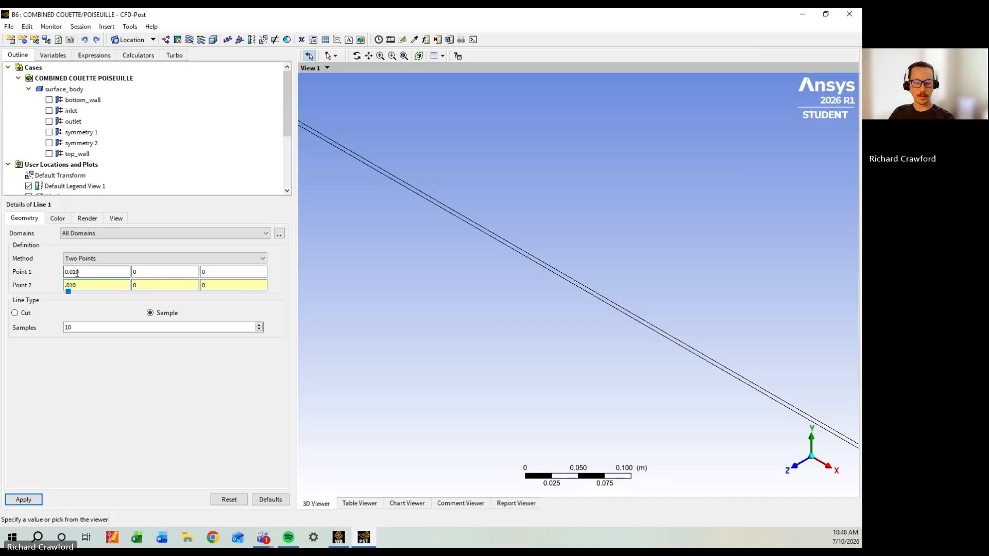
text(0)
key(Tab)
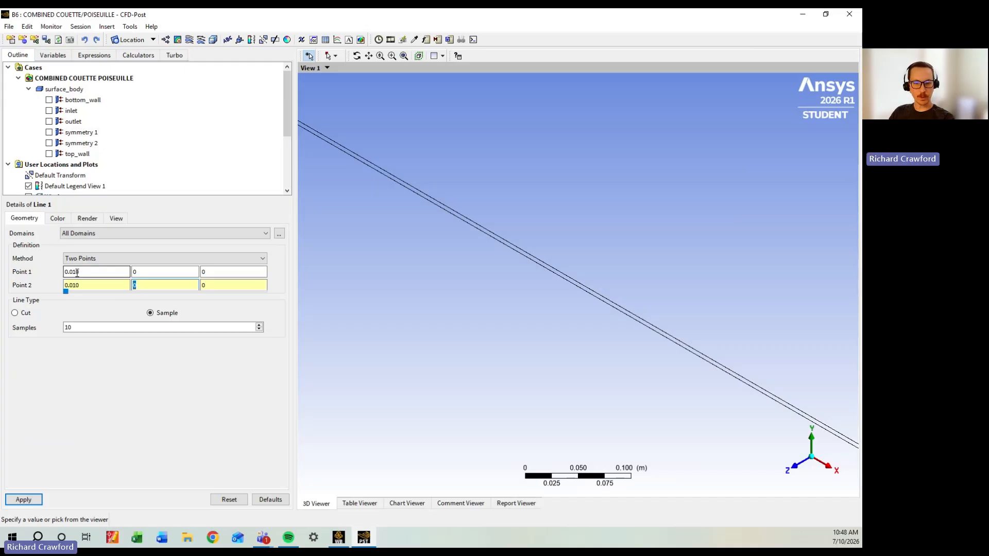
text(.0)
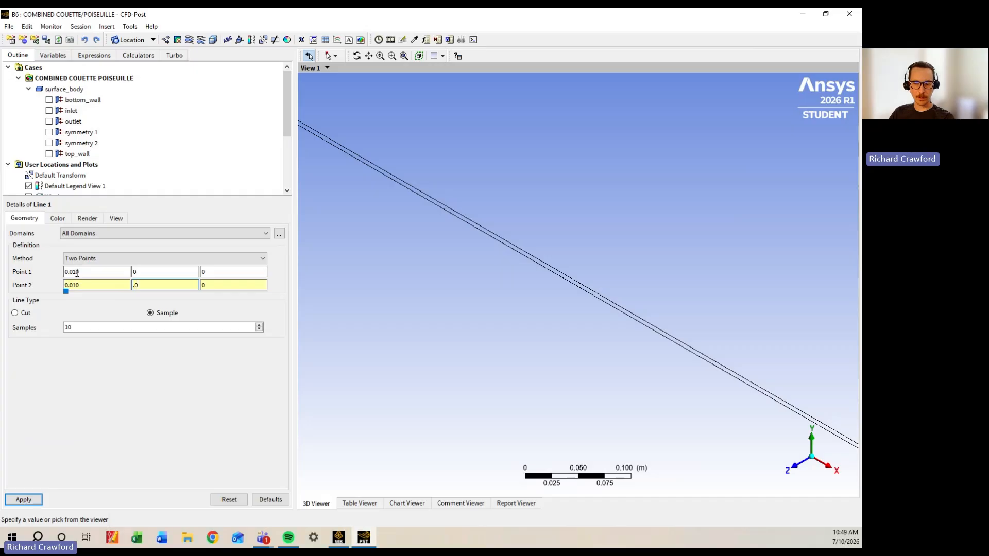
text(05)
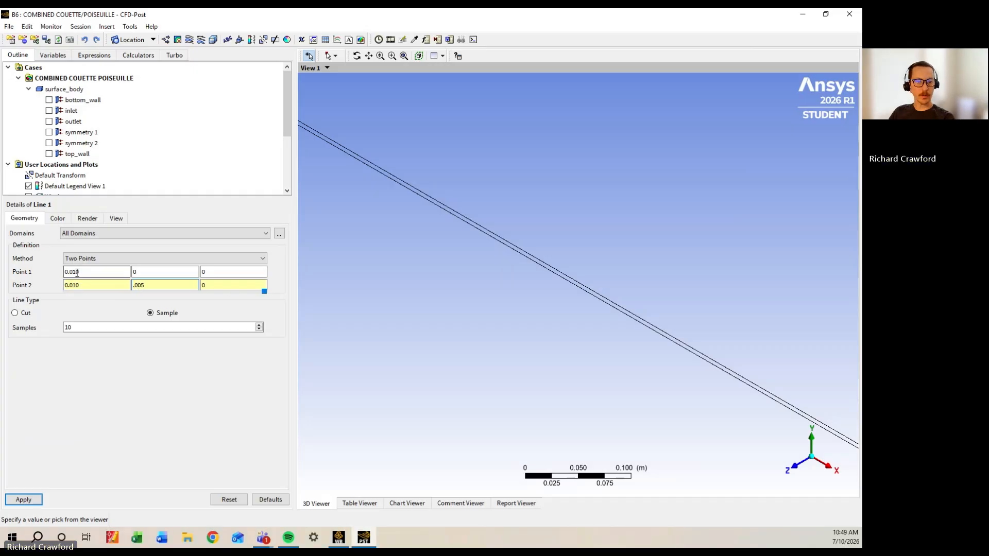
key(Tab)
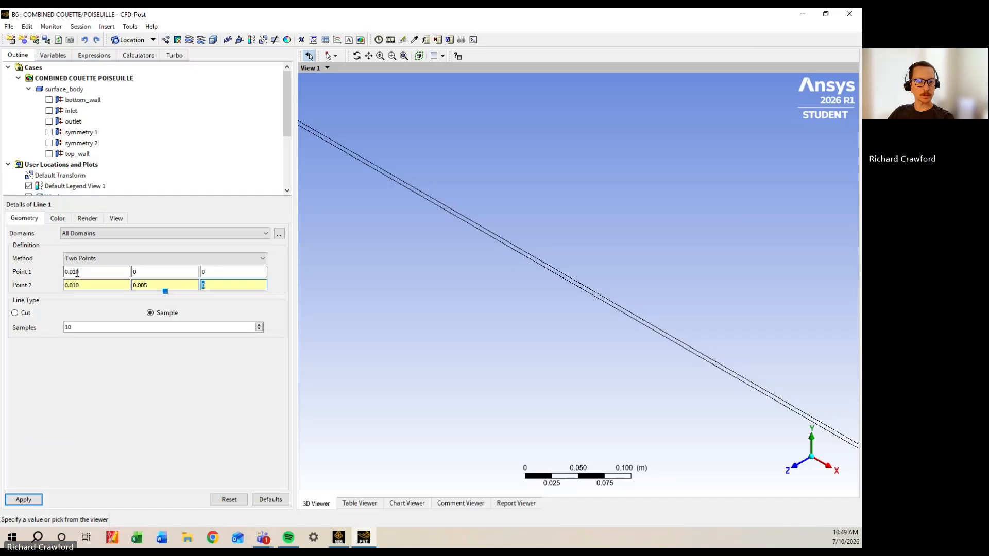
key(Return)
Set the line's number of samples to 100 and apply the line definition
click(93, 328)
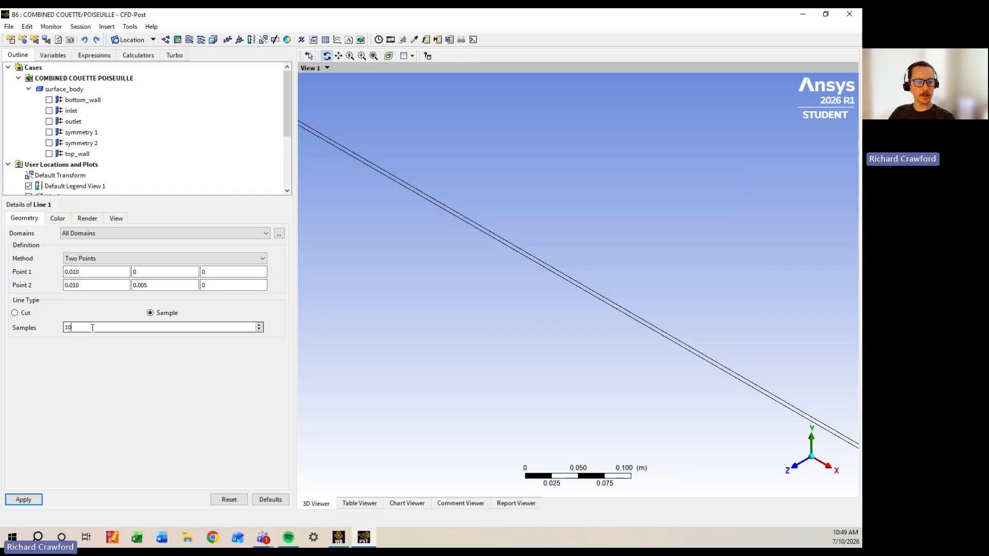
text(0)
click(23, 499)
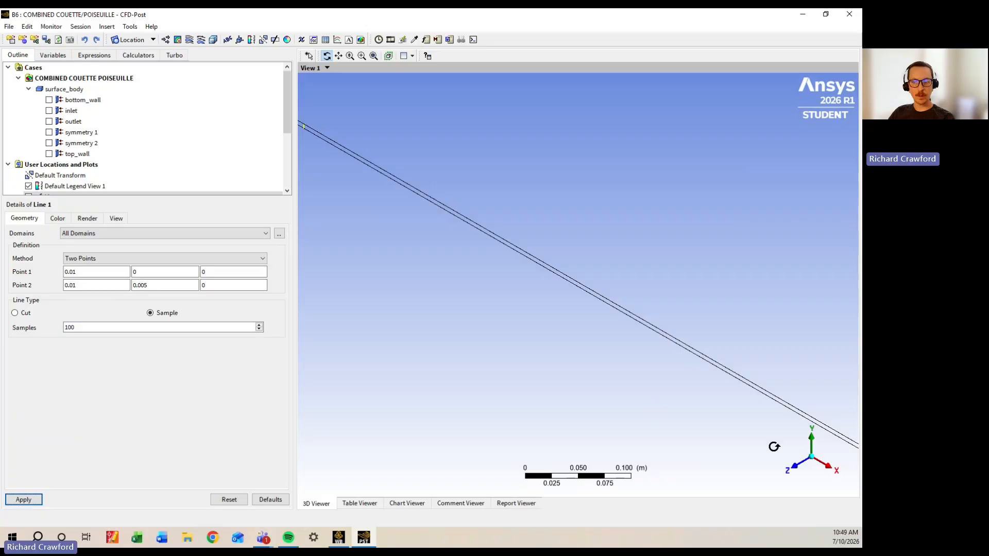
View the channel along the Z axis and examine the sampling line's position close to the inlet
click(793, 471)
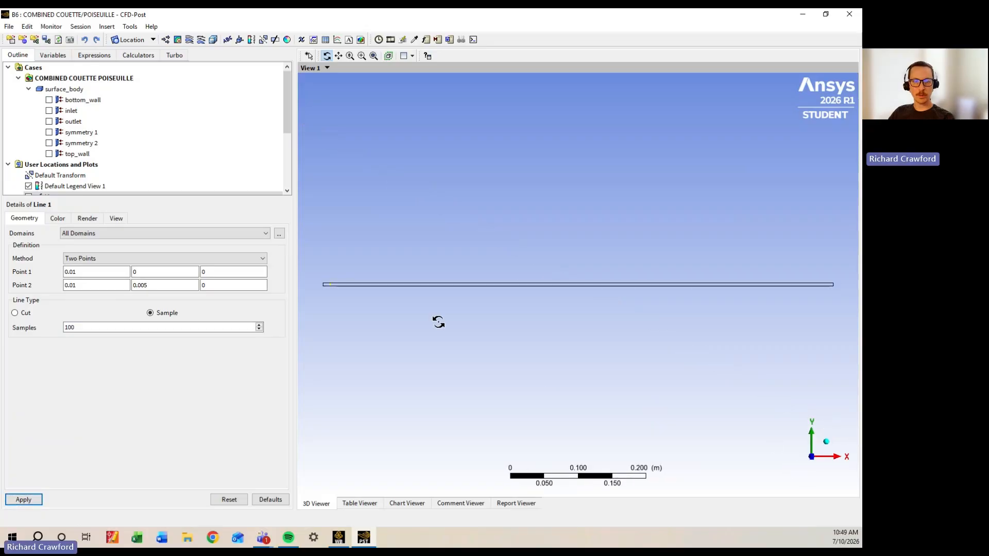
middle_drag(327, 287, 505, 296)
scroll(505, 297, up, 5)
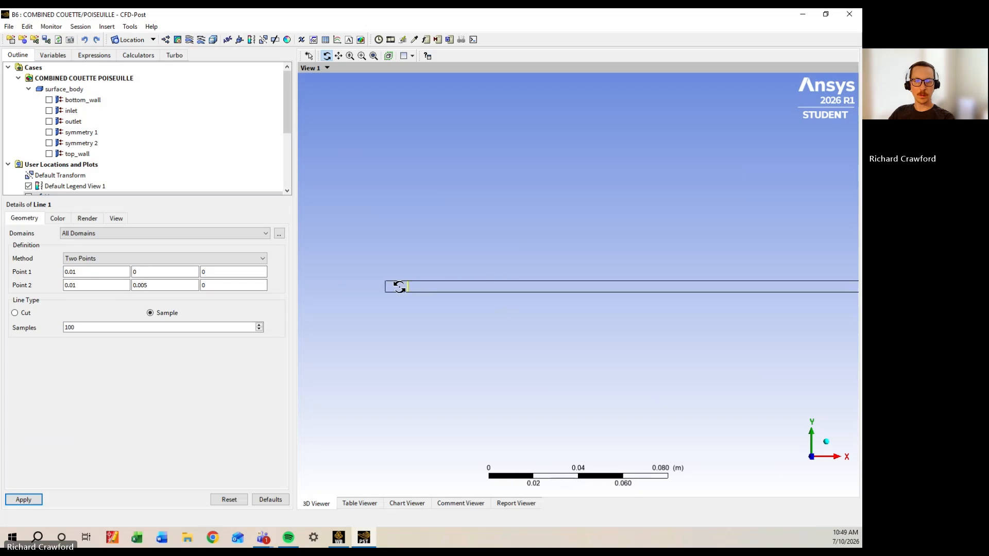
scroll(406, 290, up, 4)
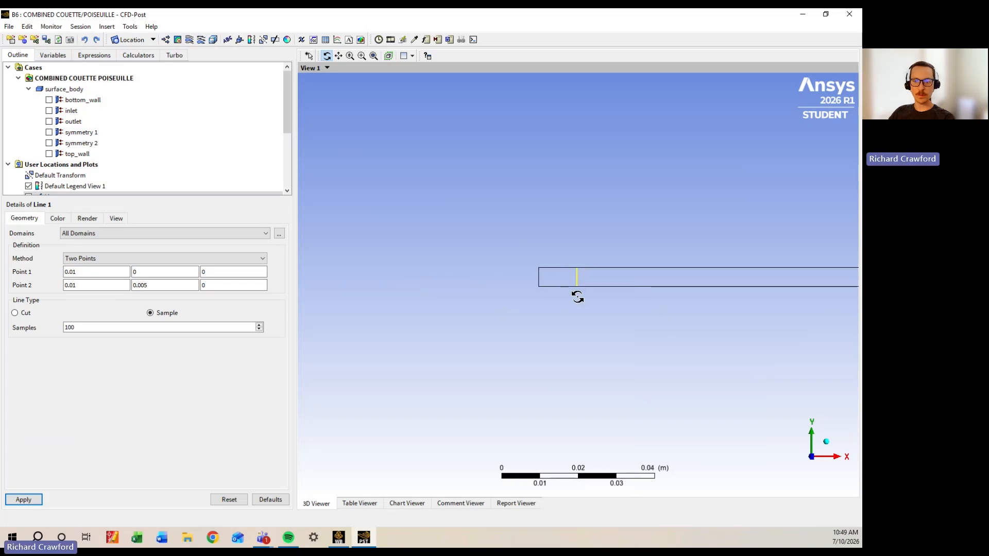
scroll(579, 299, up, 6)
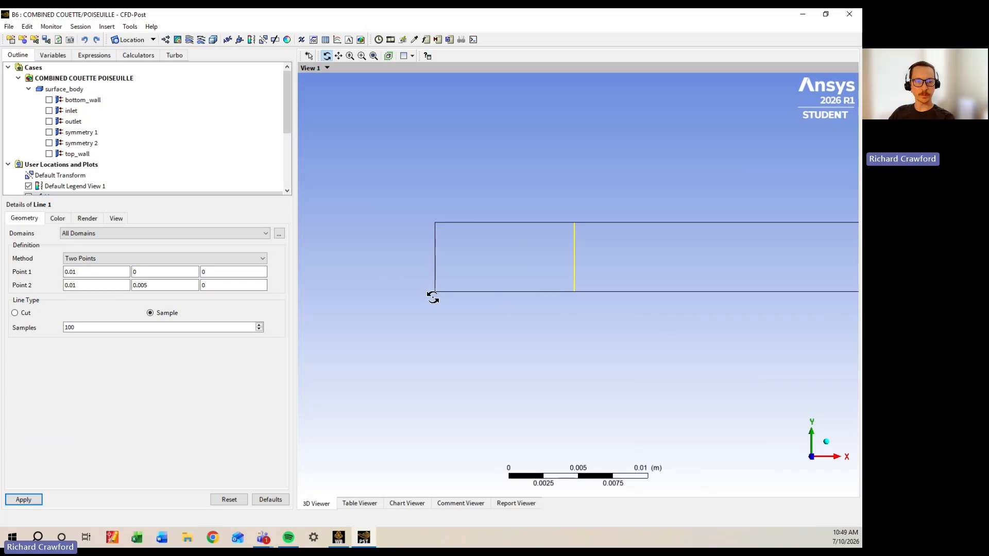
click(71, 273)
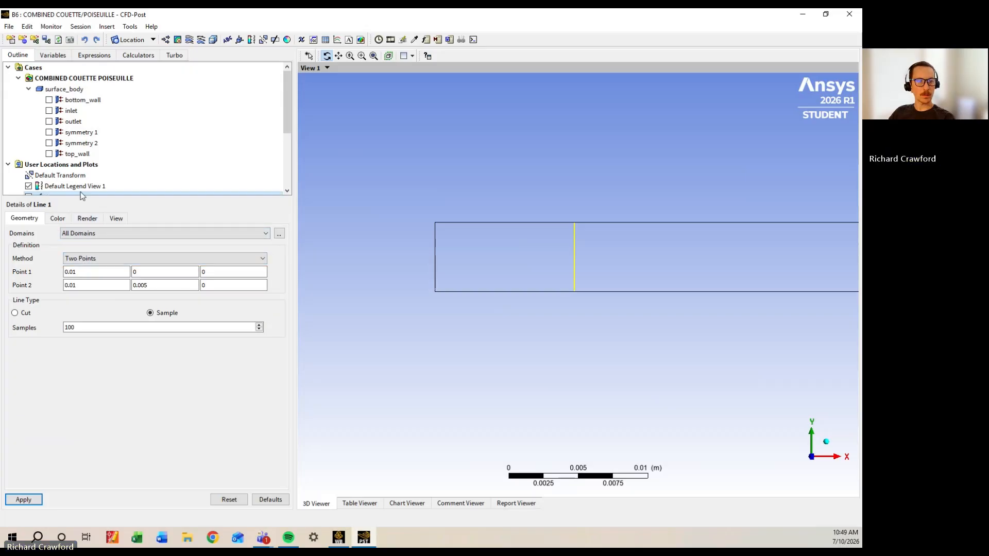
Insert a second line location named Midline
scroll(196, 156, down, 3)
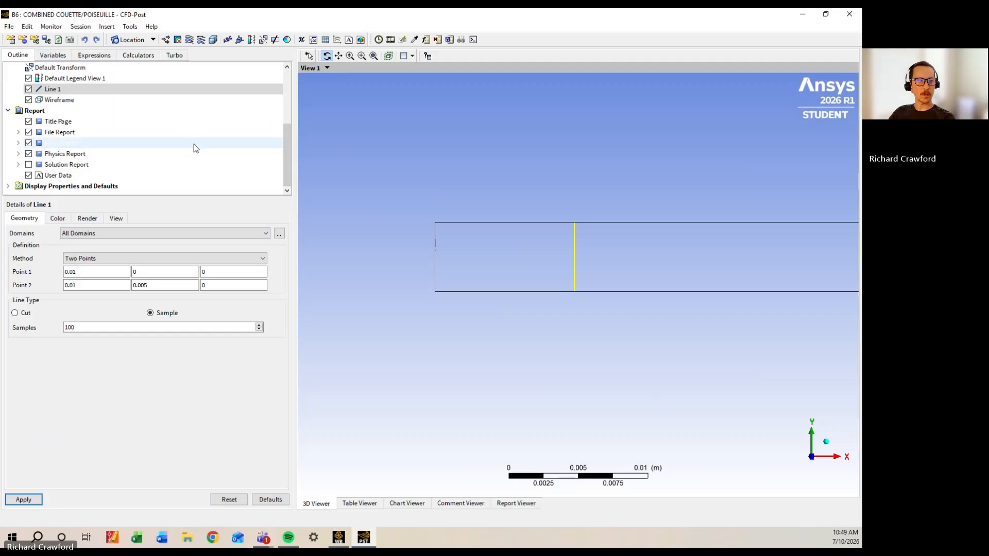
click(153, 40)
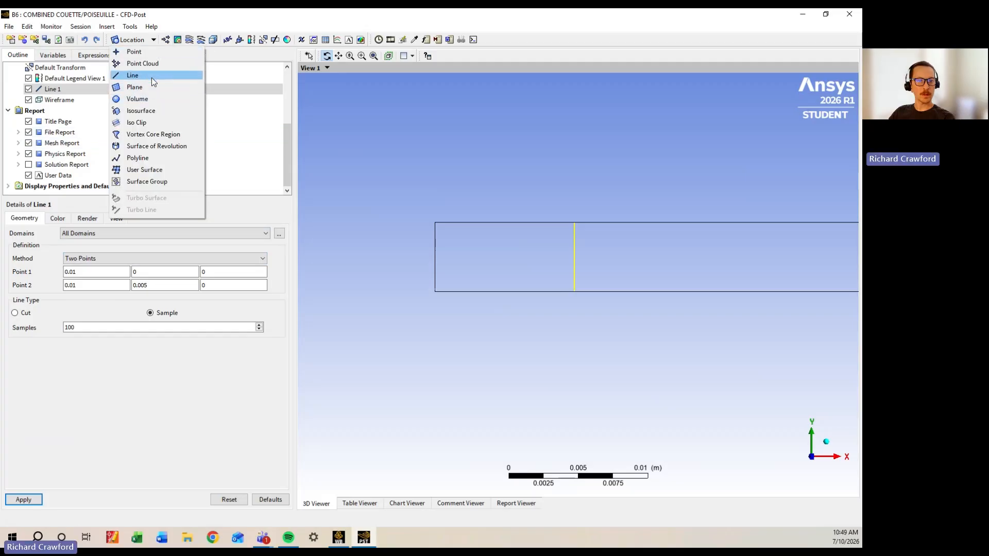
click(153, 76)
text(Mi)
key(Return)
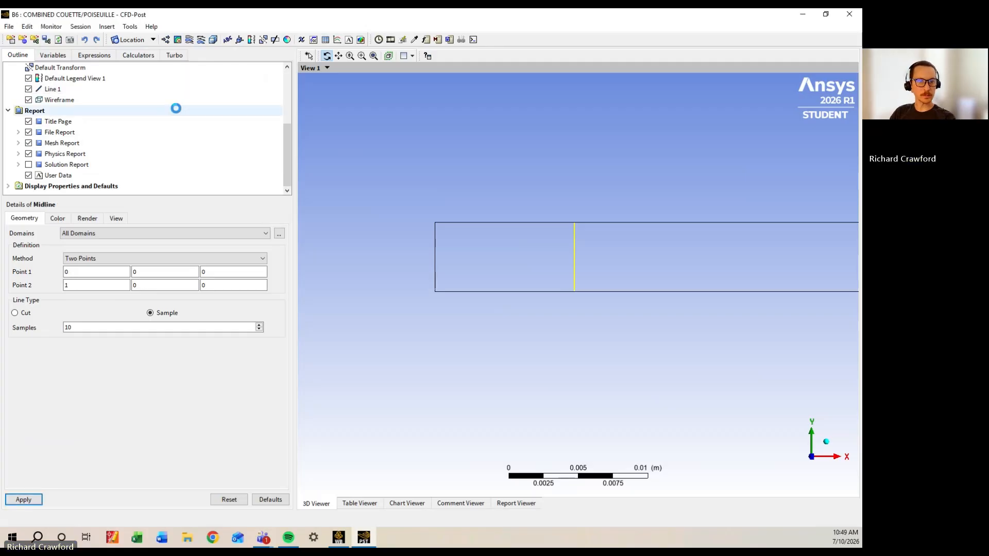
Set the X coordinate of Midline's Point 1 to 0.375, keeping its Y and Z at 0
click(109, 272)
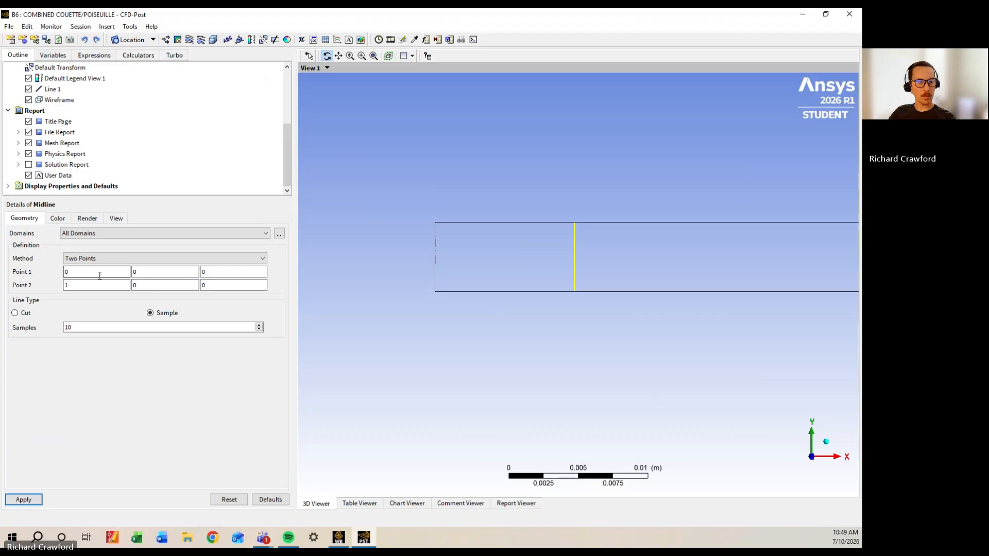
text(.015)
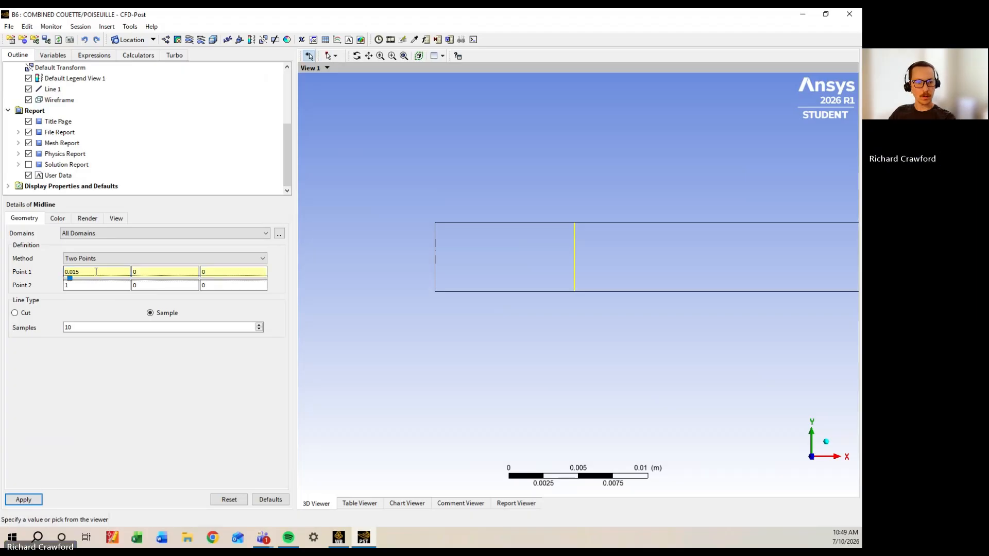
double_click(95, 272)
text(.375)
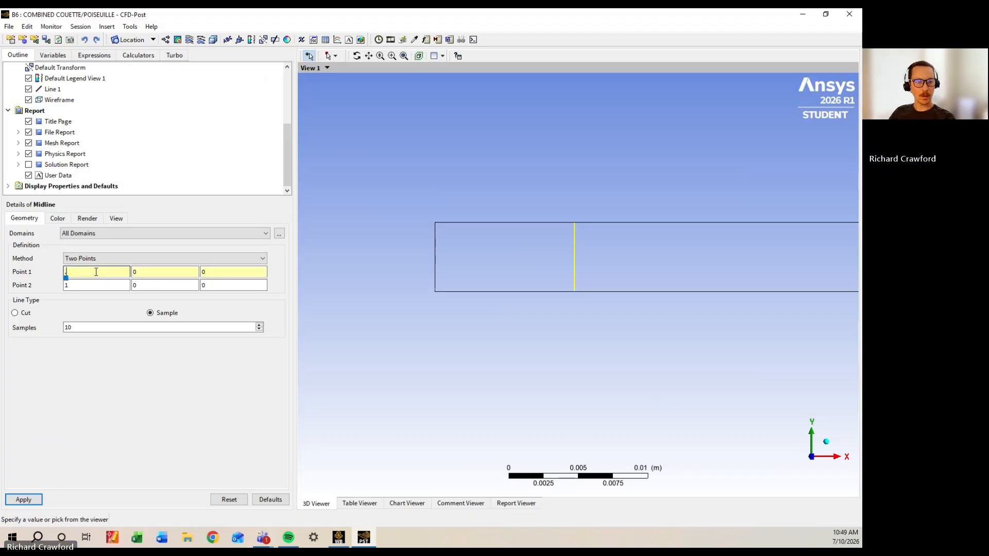
key(Return)
Set Midline's Point 2 to (0.375, 0.005, 0)
double_click(94, 284)
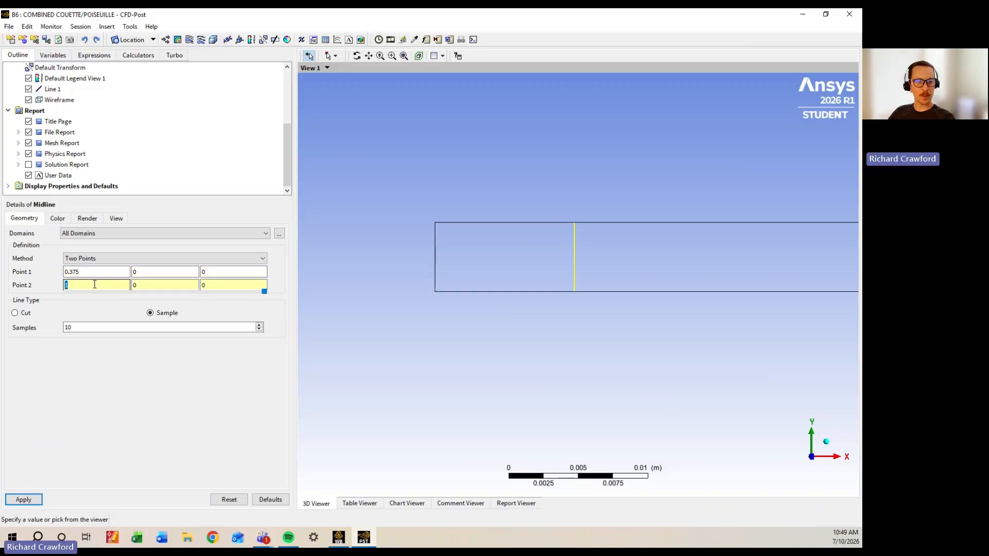
text(3)
key(BackSpace)
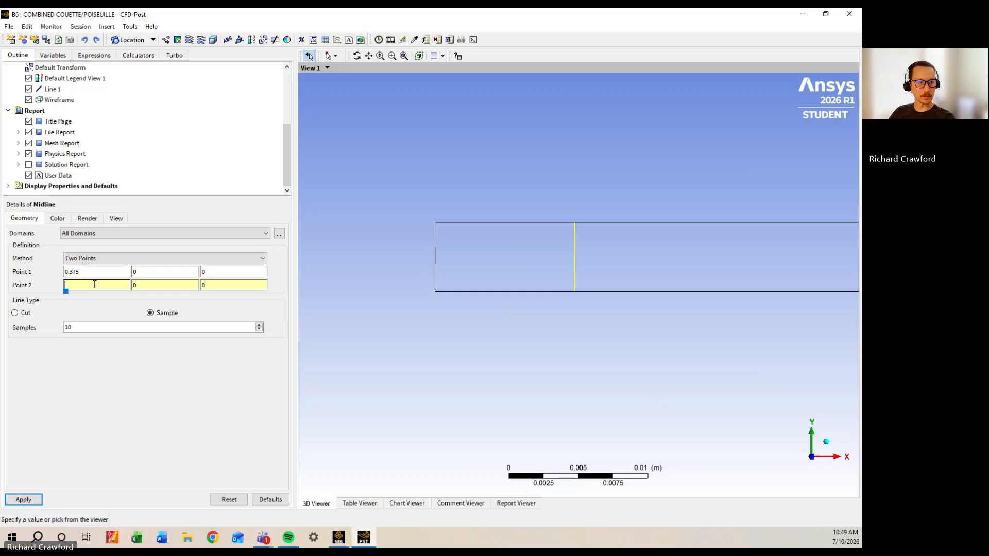
text(375)
key(BackSpace)
key(BackSpace)
key(BackSpace)
text(.375)
key(Tab)
text(.00)
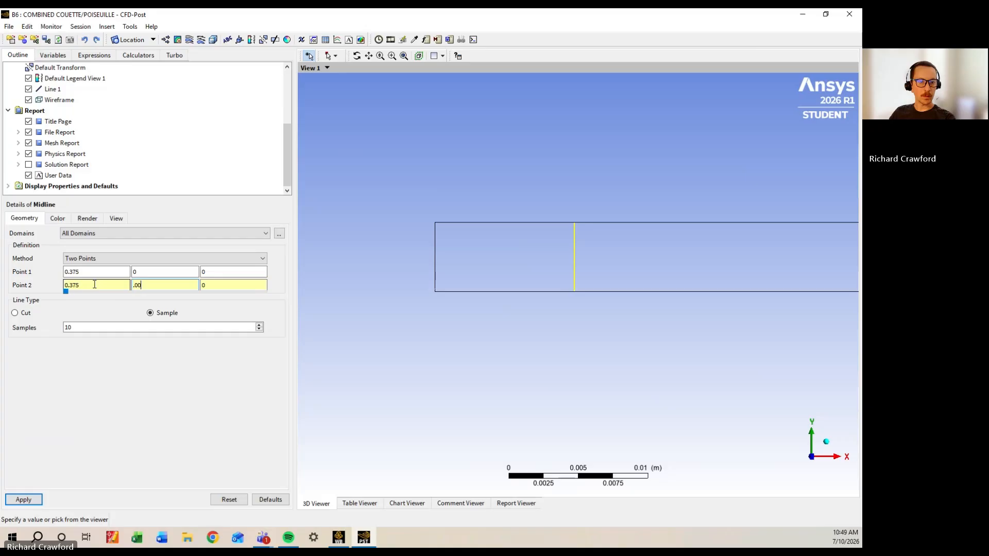
text(5)
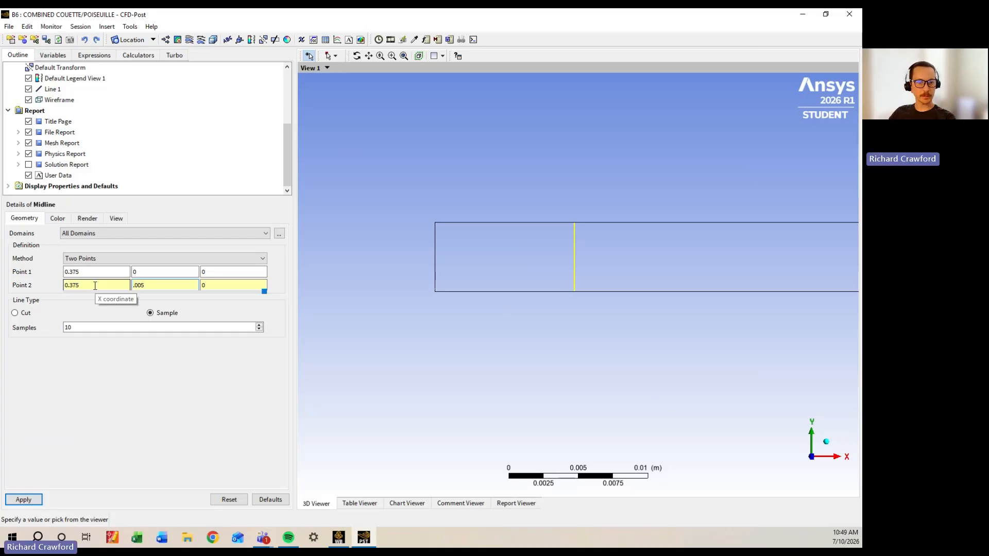
key(Return)
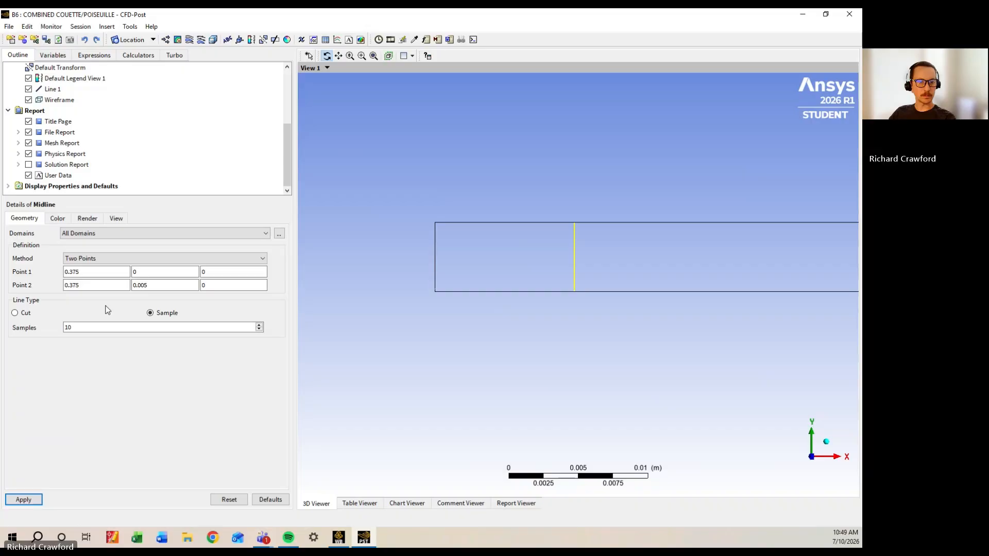
Set Midline's number of samples to 100 and apply the line definition
click(99, 326)
text(0)
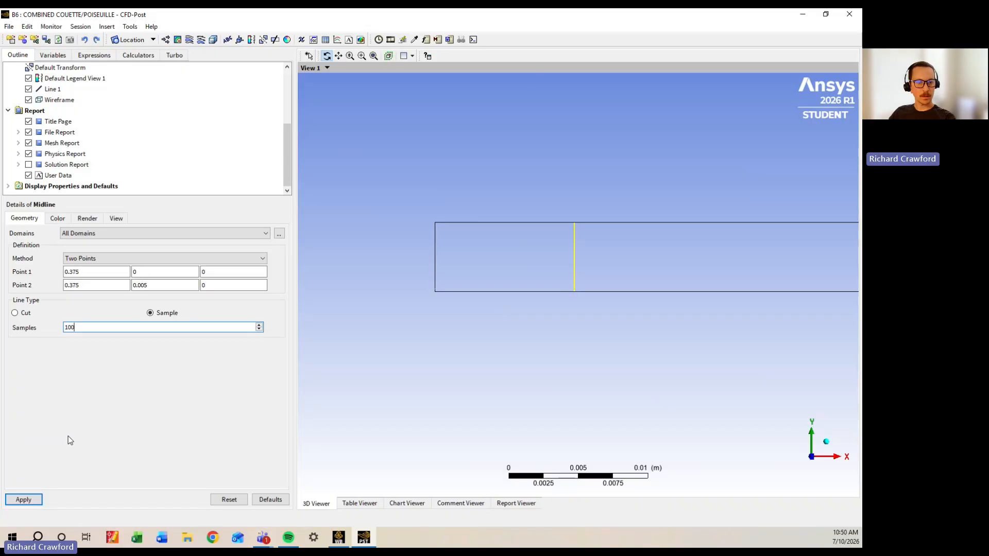
click(23, 500)
View the whole channel along the Z axis and examine Midline's position halfway along it
scroll(543, 336, down, 5)
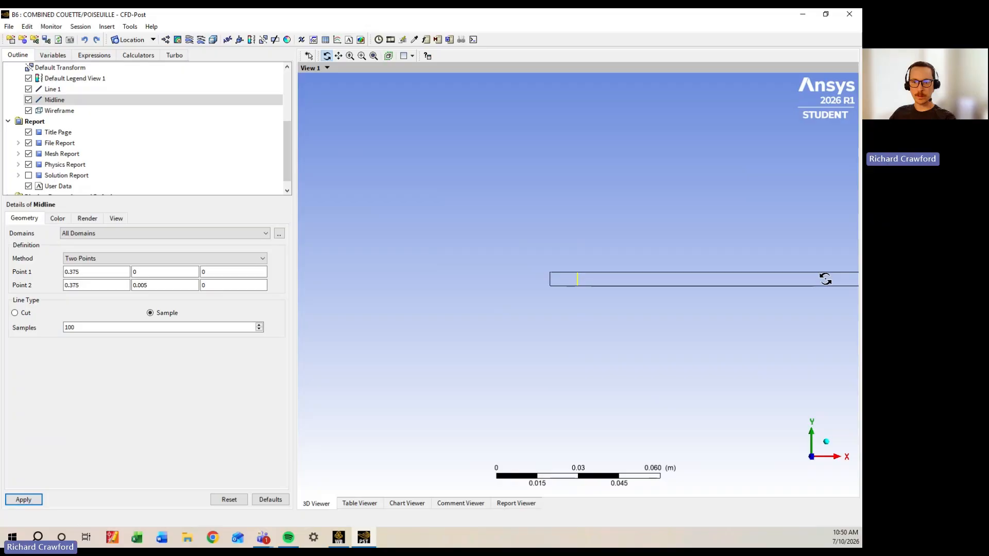
drag(839, 278, 742, 384)
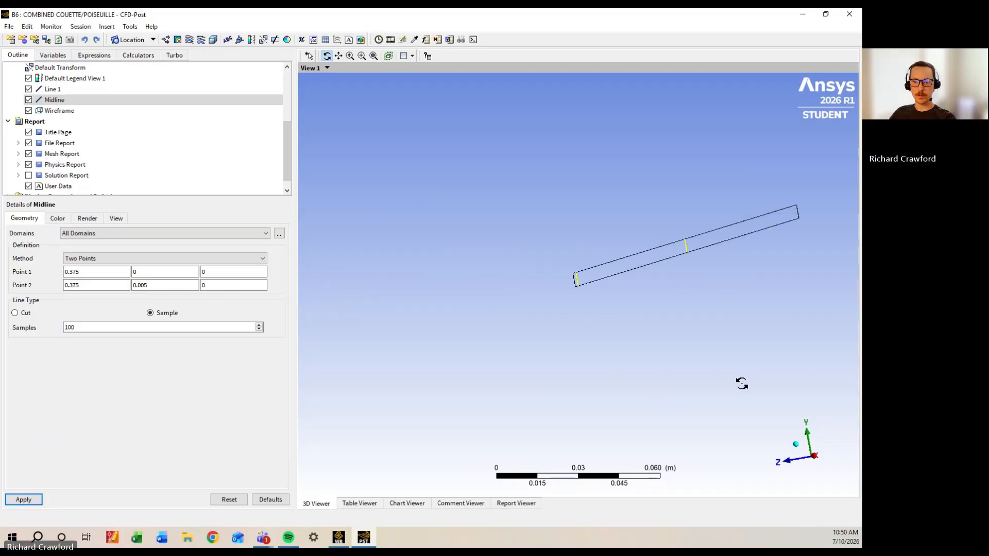
click(791, 463)
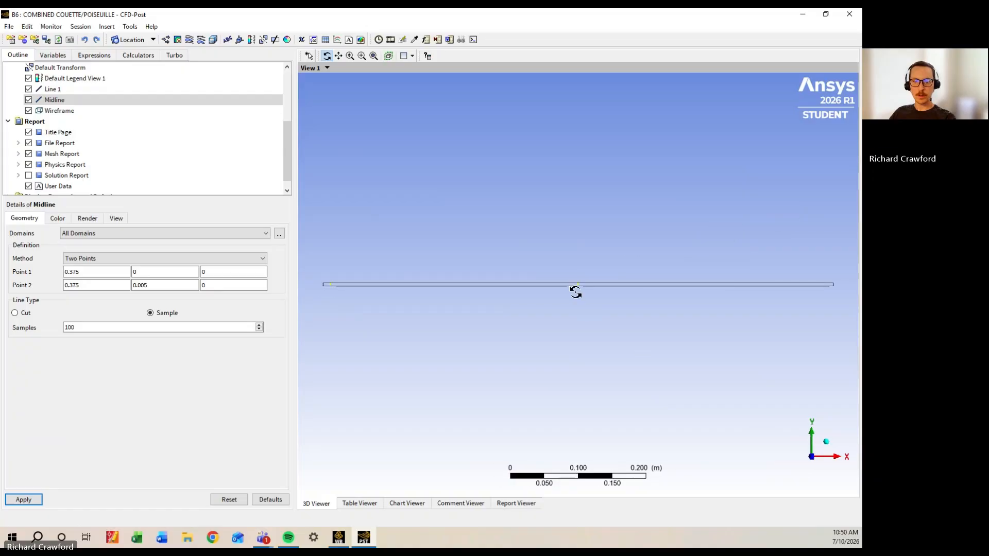
scroll(579, 284, up, 5)
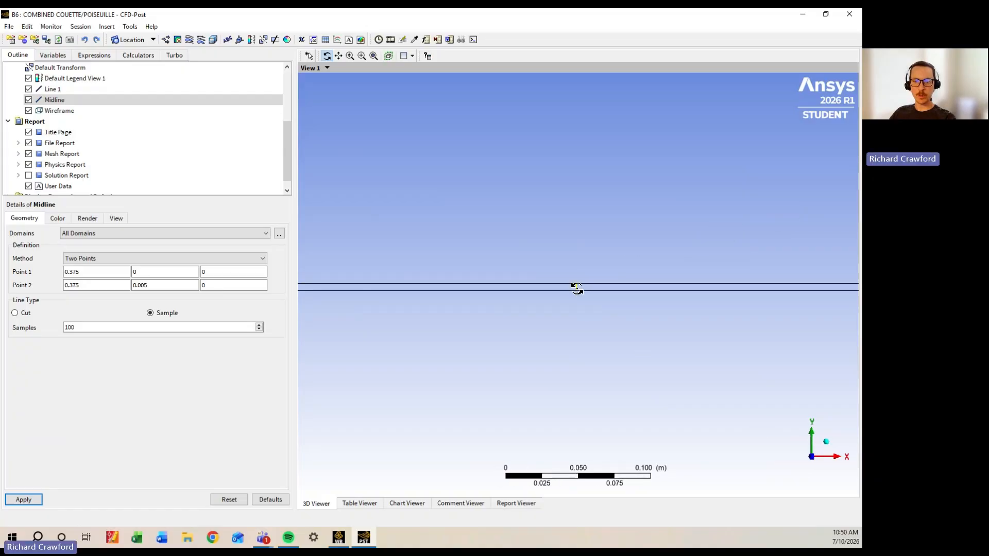
scroll(564, 291, up, 5)
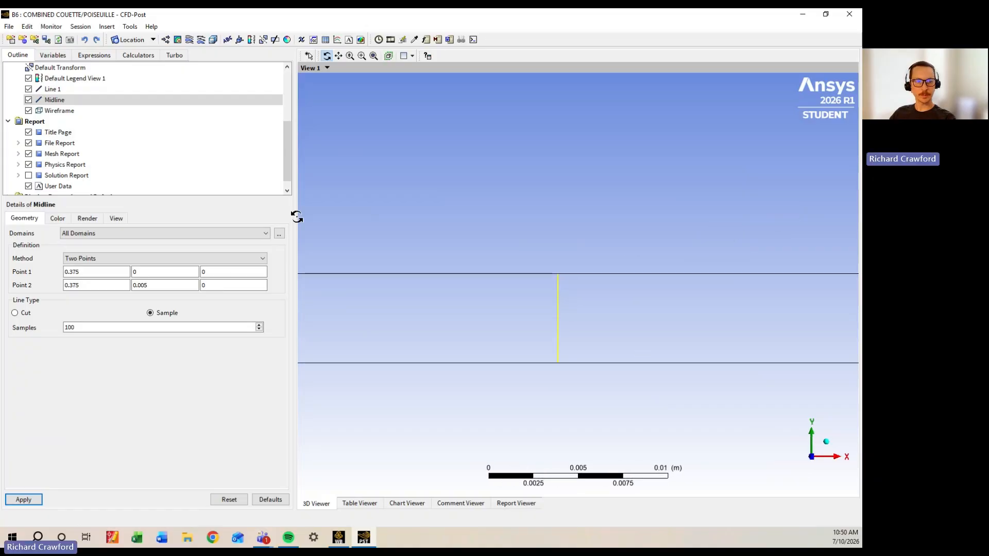
scroll(601, 364, down, 5)
scroll(622, 340, down, 5)
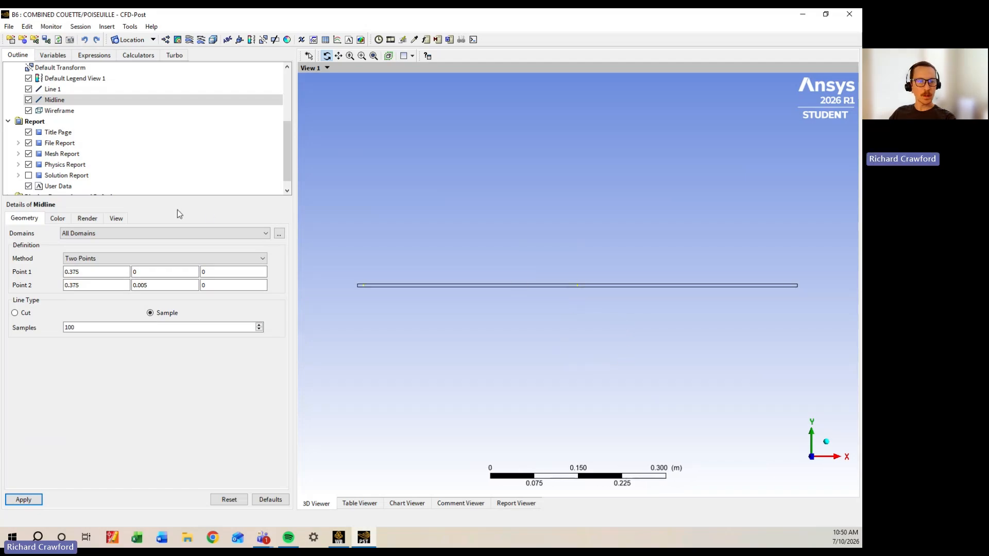
Insert a third line location named Endline
click(153, 41)
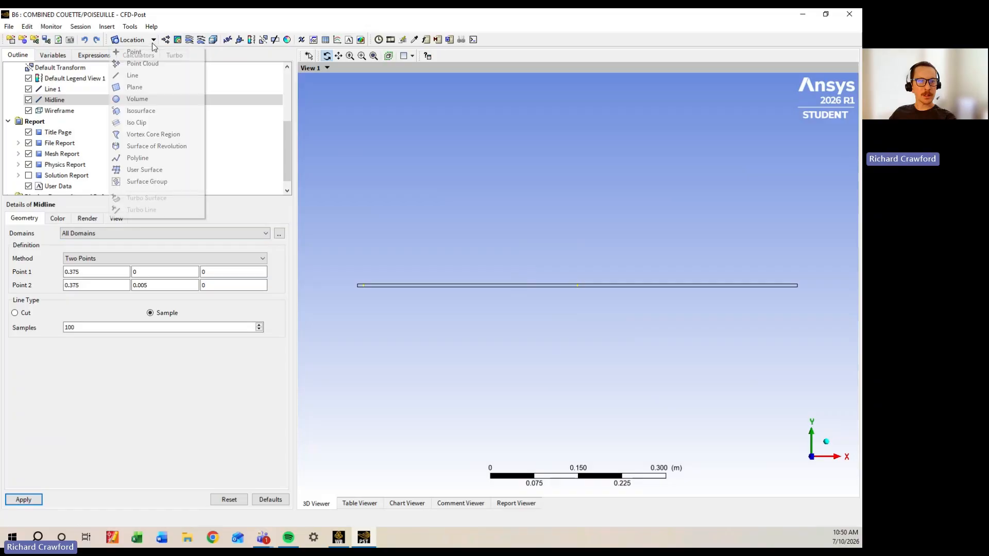
click(132, 76)
text(Endline)
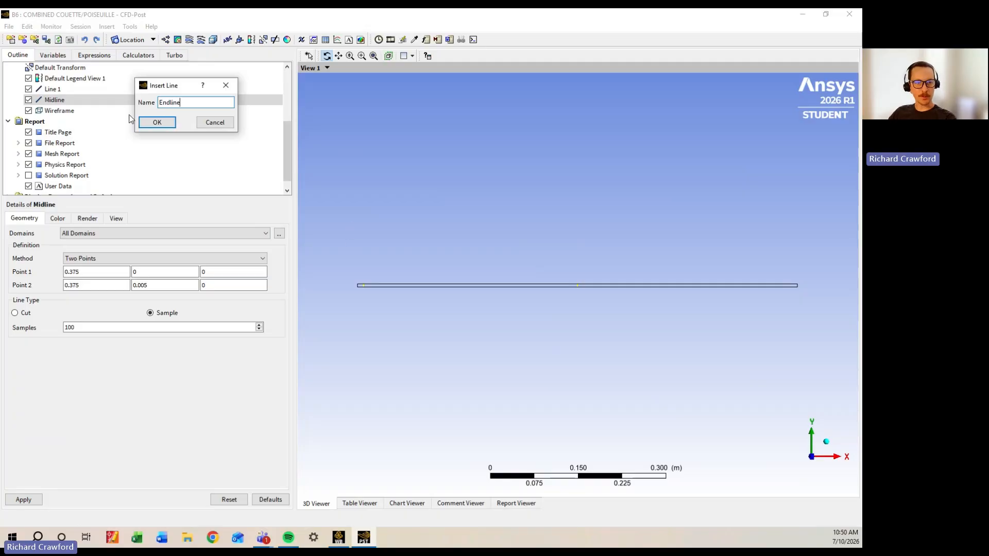
click(157, 122)
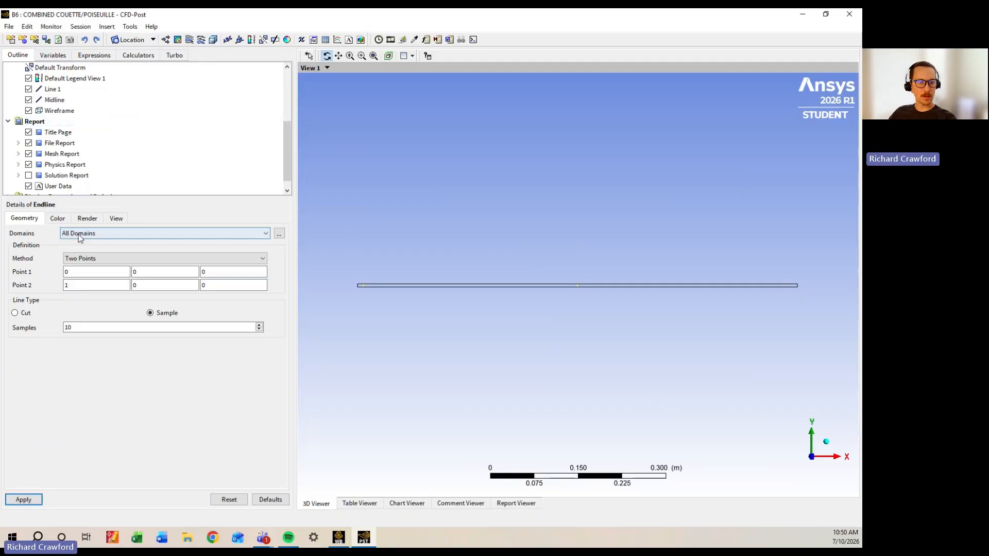
Define Endline from Point 1 (0.74999, 0, 0) to Point 2 (0.74999, 0.005, 0) with 100 samples and apply it
click(80, 272)
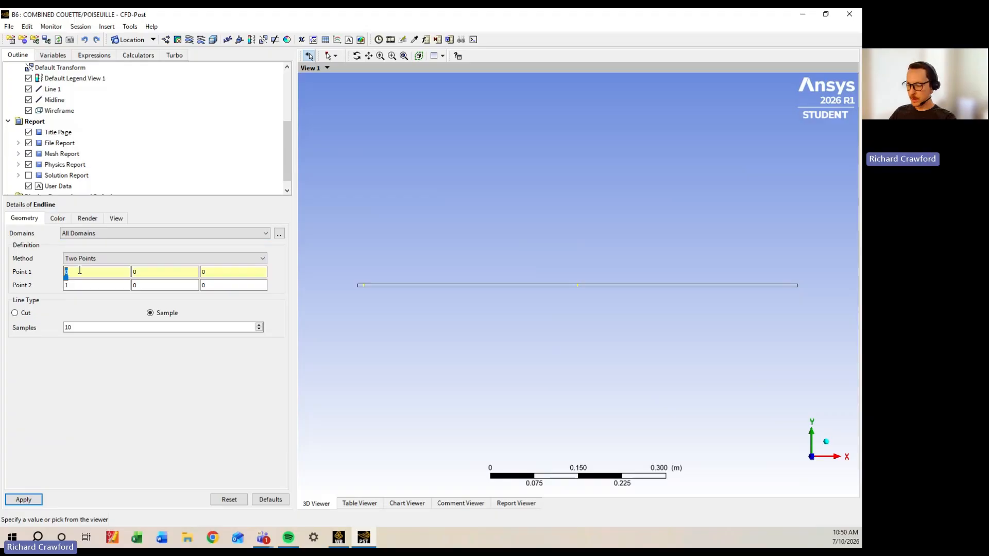
text(.7499)
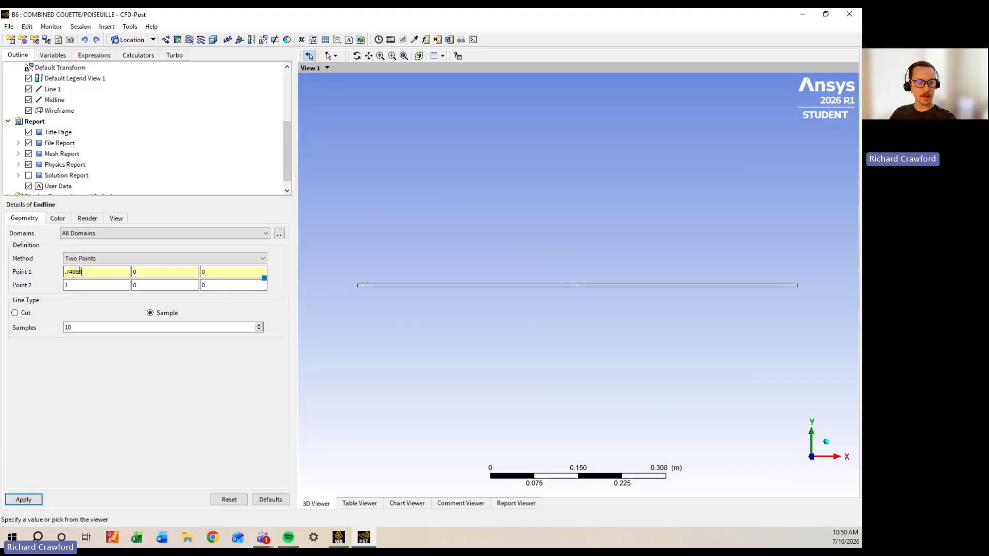
key(Tab)
key(Tab)
key(Tab)
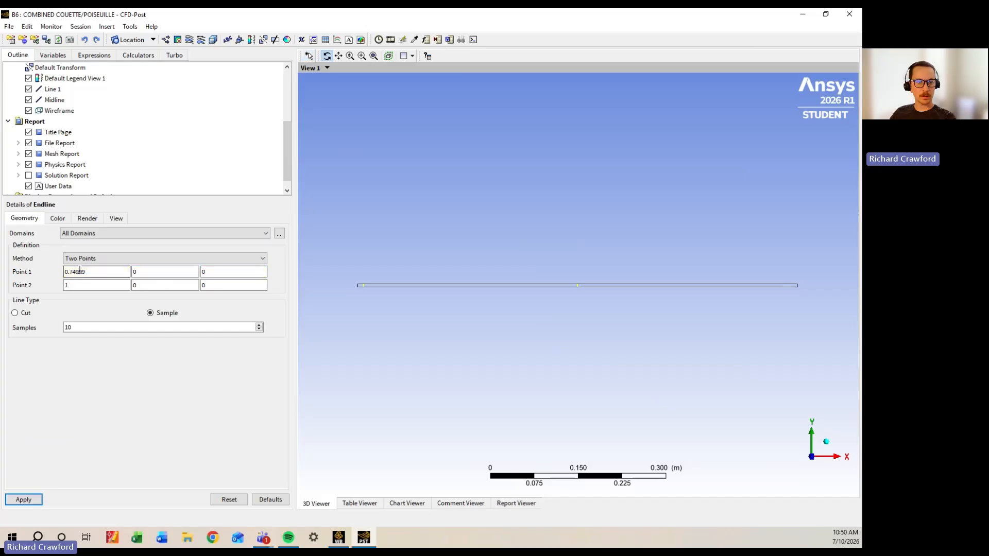
text(.749)
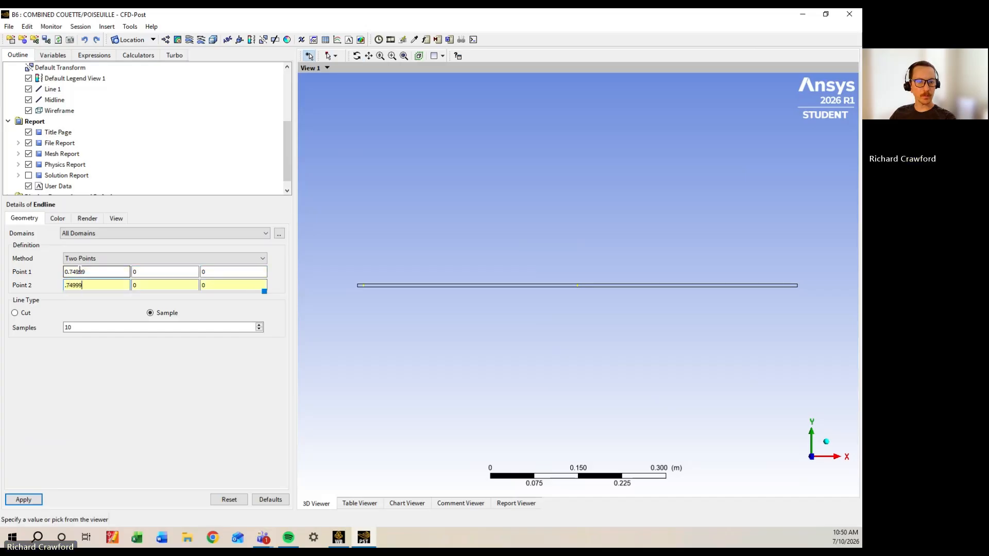
text(99)
key(Tab)
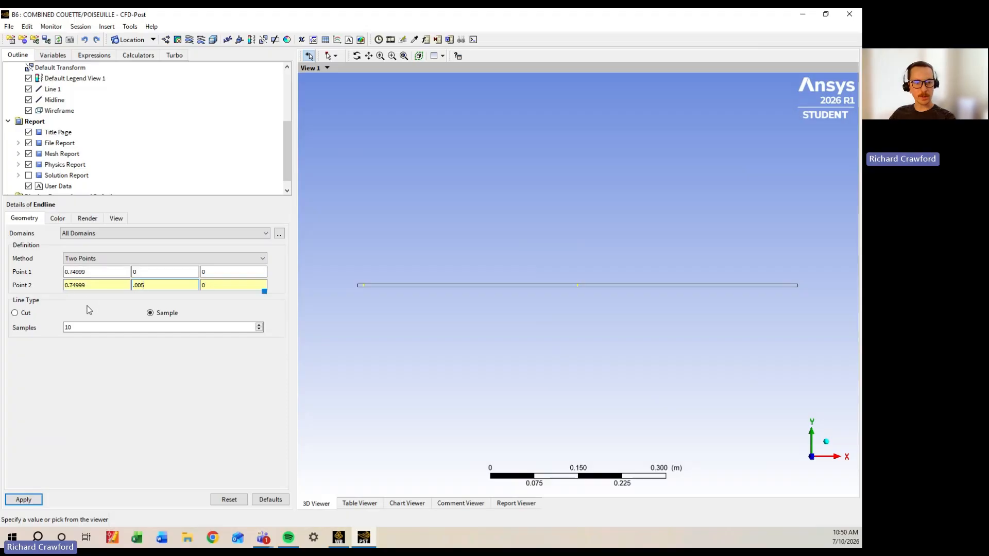
double_click(88, 326)
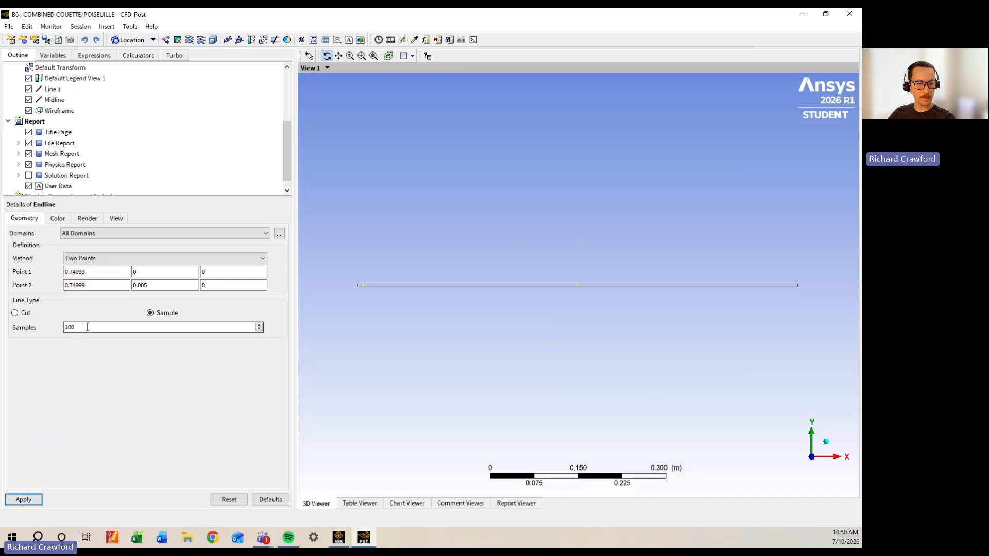
click(26, 500)
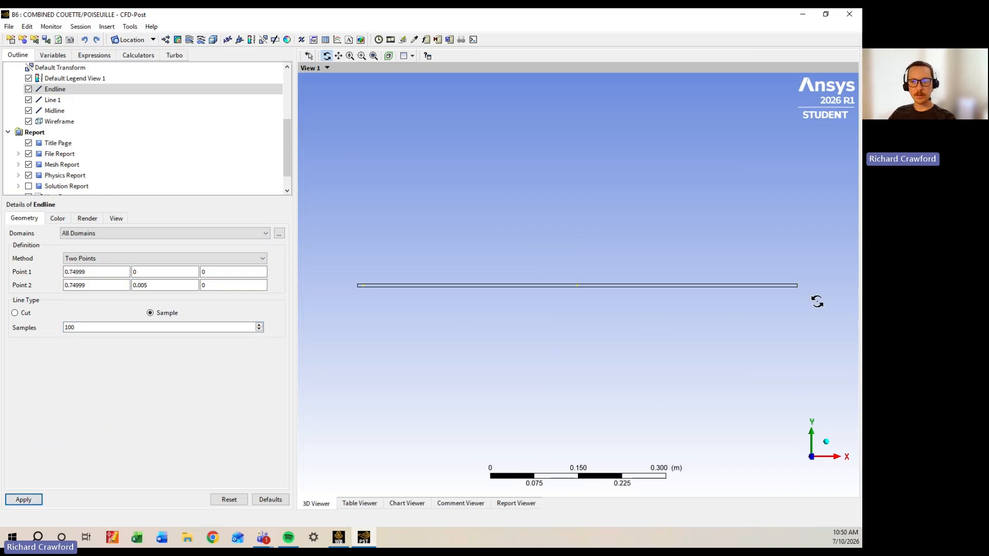
Examine Endline's position at the channel outlet up close, and return to the full channel view along the Z axis
click(798, 286)
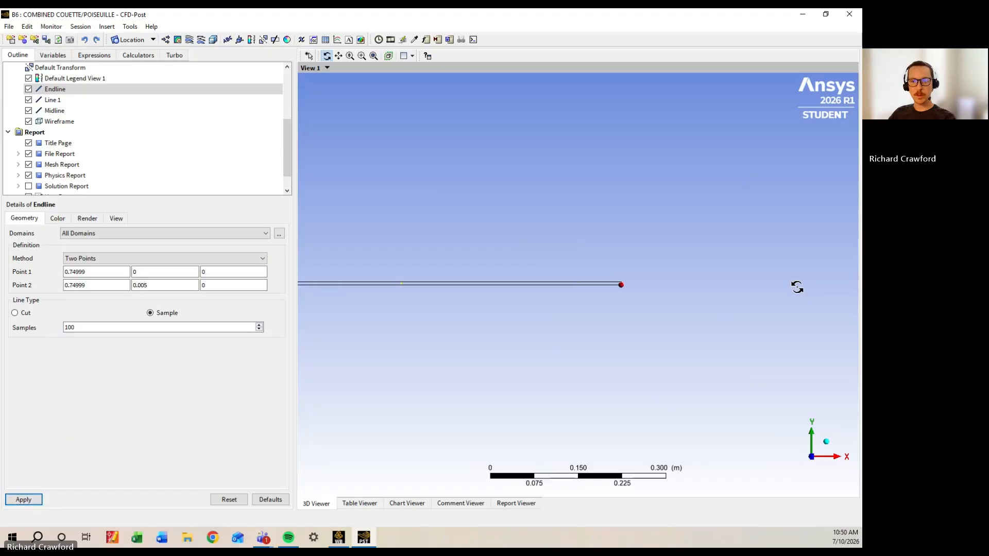
scroll(566, 283, up, 10)
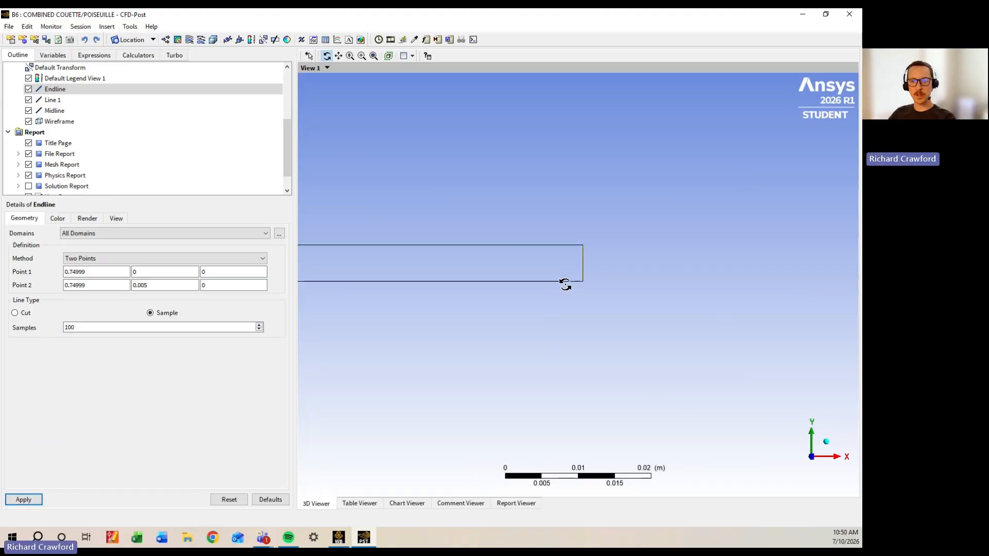
scroll(566, 284, up, 5)
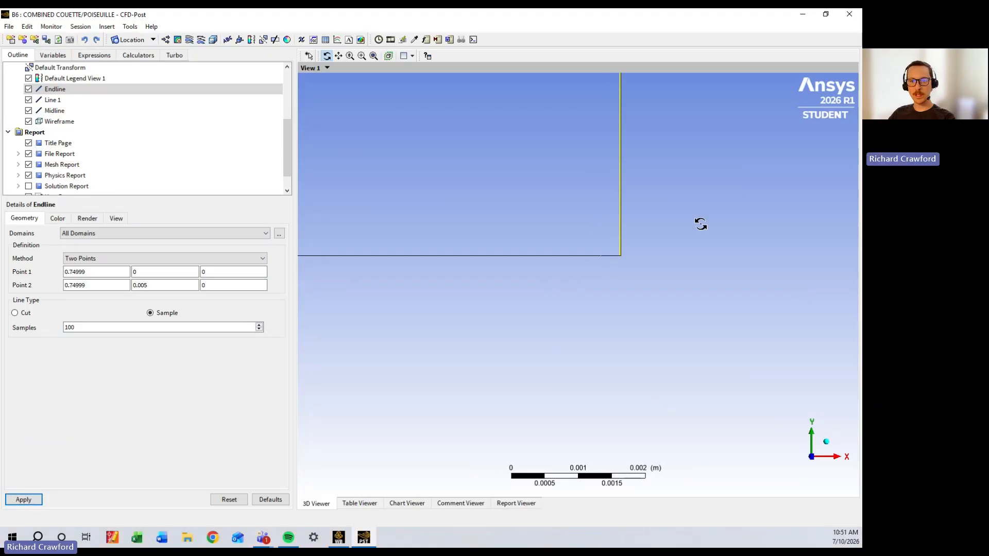
scroll(679, 221, up, 1)
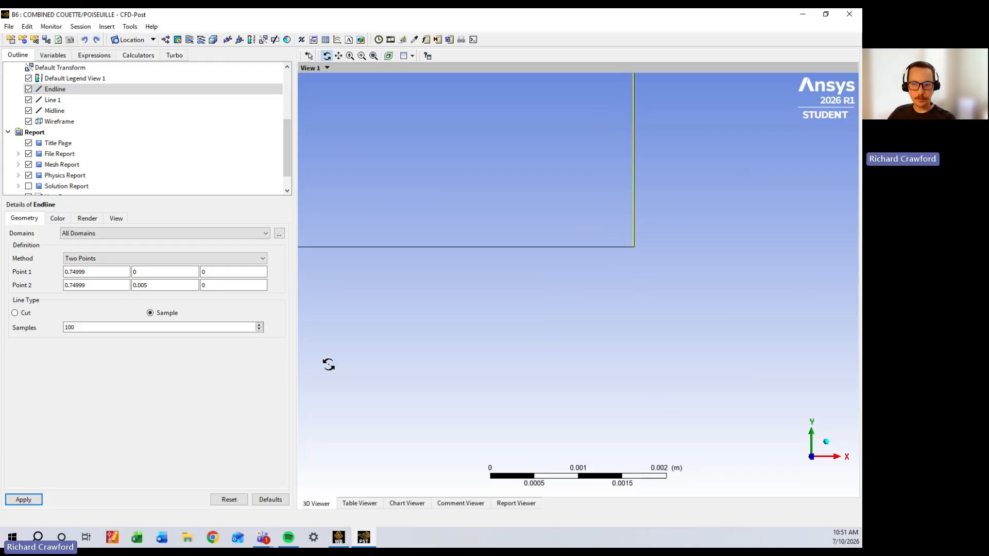
scroll(497, 248, down, 3)
scroll(497, 247, down, 8)
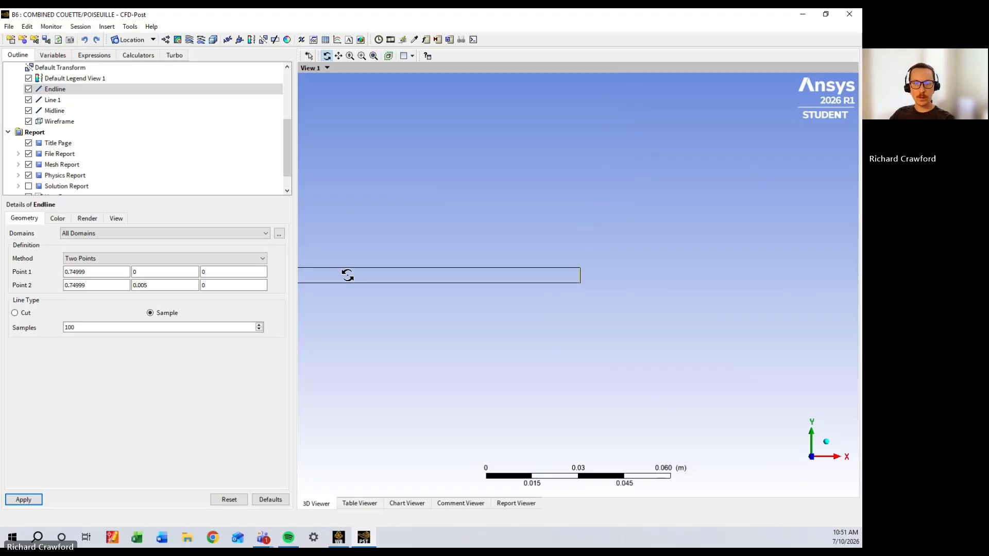
drag(323, 273, 376, 276)
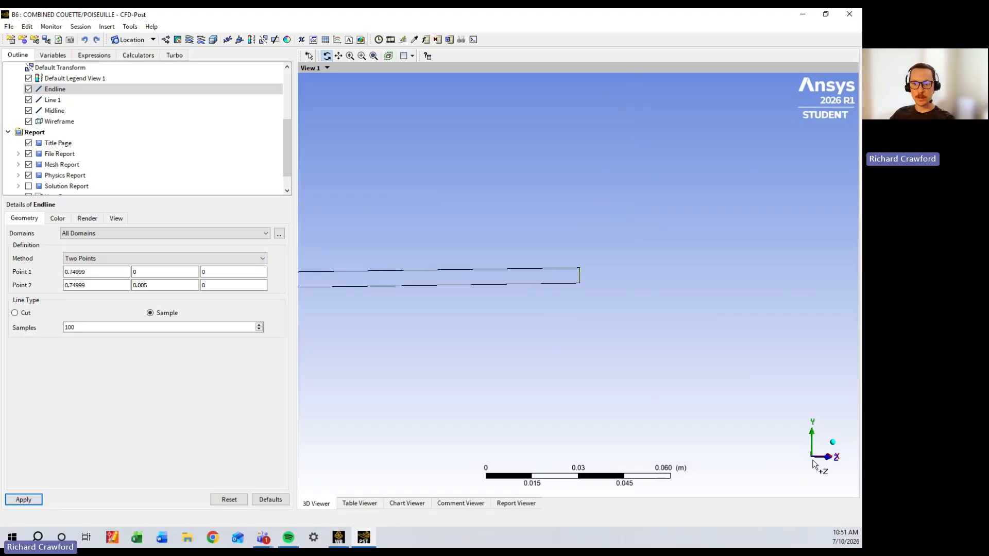
click(829, 460)
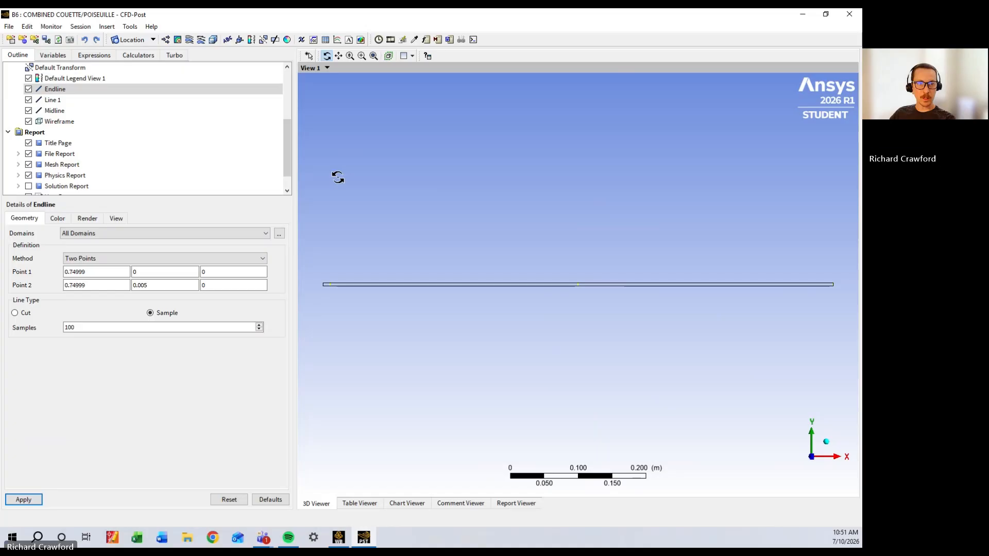
Insert a contour plot with the default name Contour 1 across all domains and set its location to symmetry 1
click(178, 40)
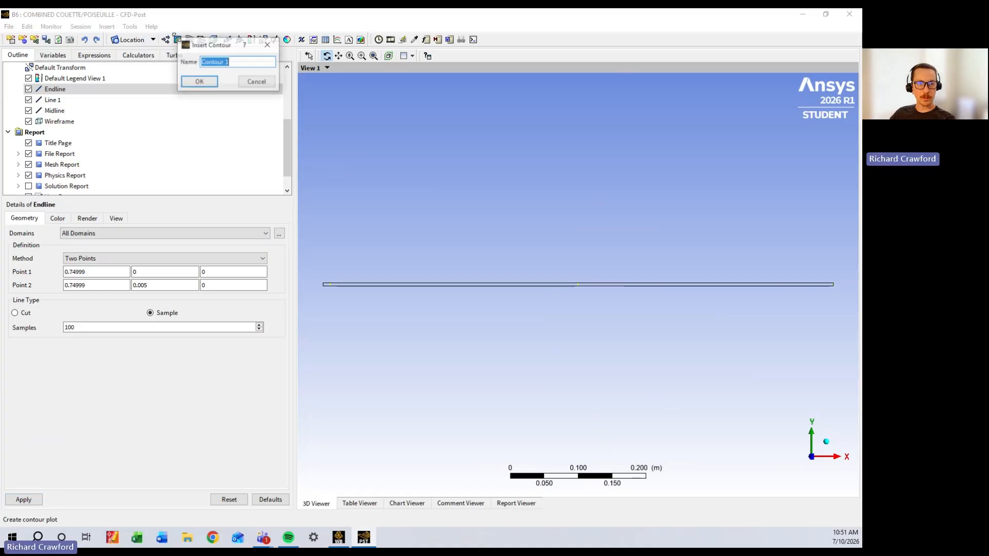
click(200, 82)
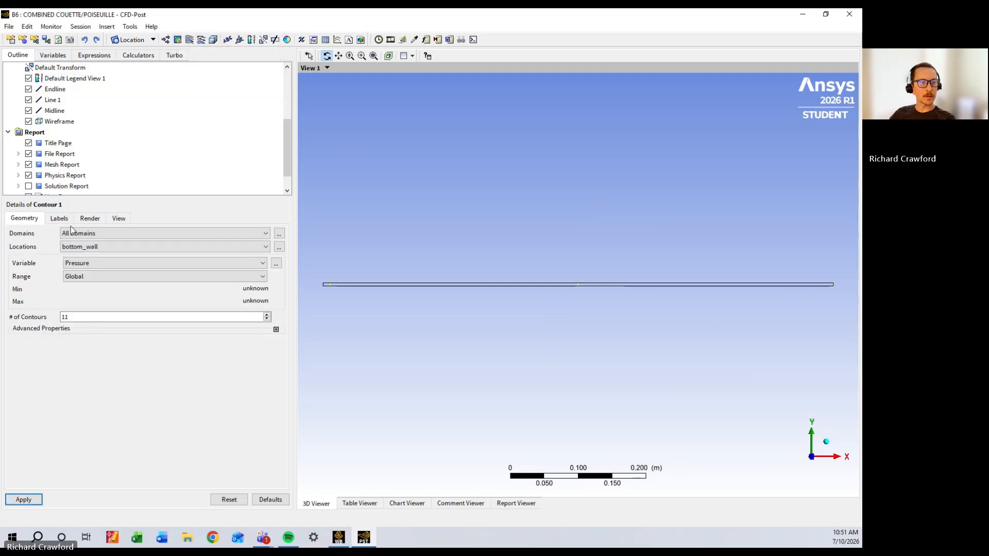
click(87, 237)
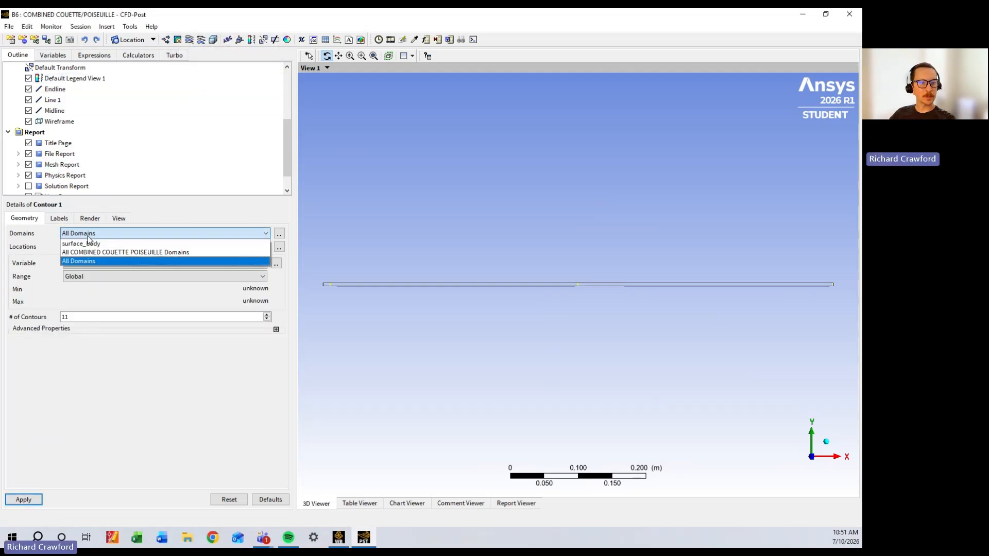
click(88, 237)
click(90, 239)
click(96, 244)
click(98, 247)
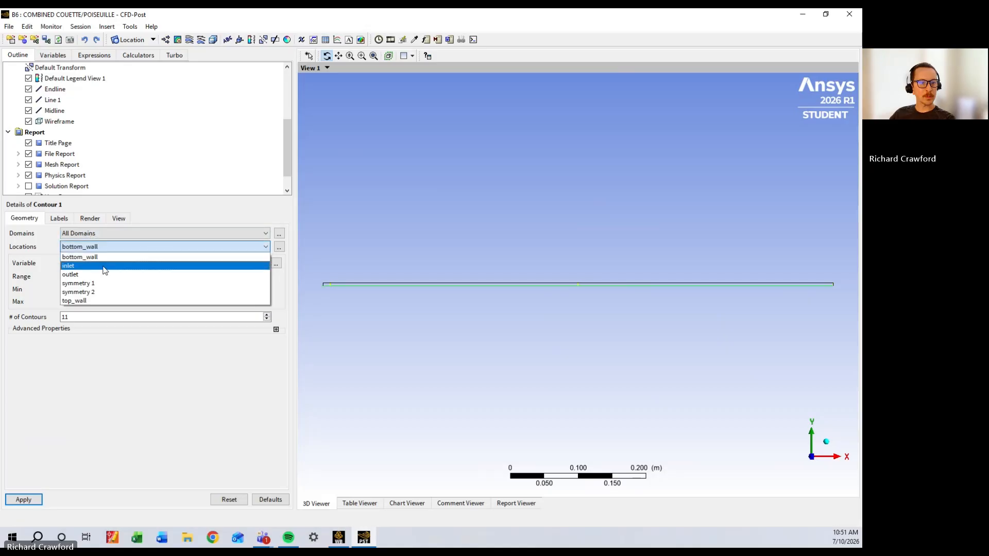
click(107, 286)
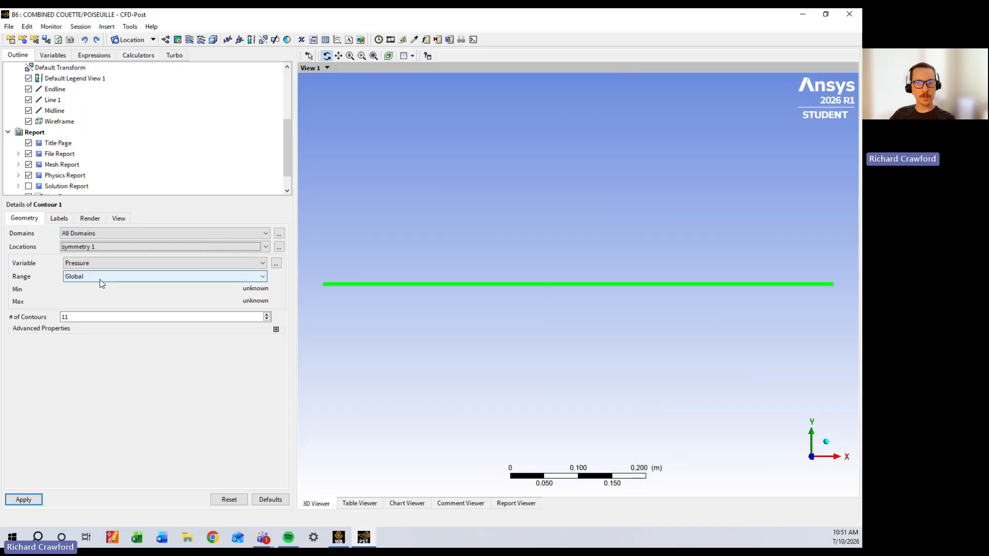
Set the contour's variable to Velocity u with a Global range and 110 contours, and apply it
click(99, 265)
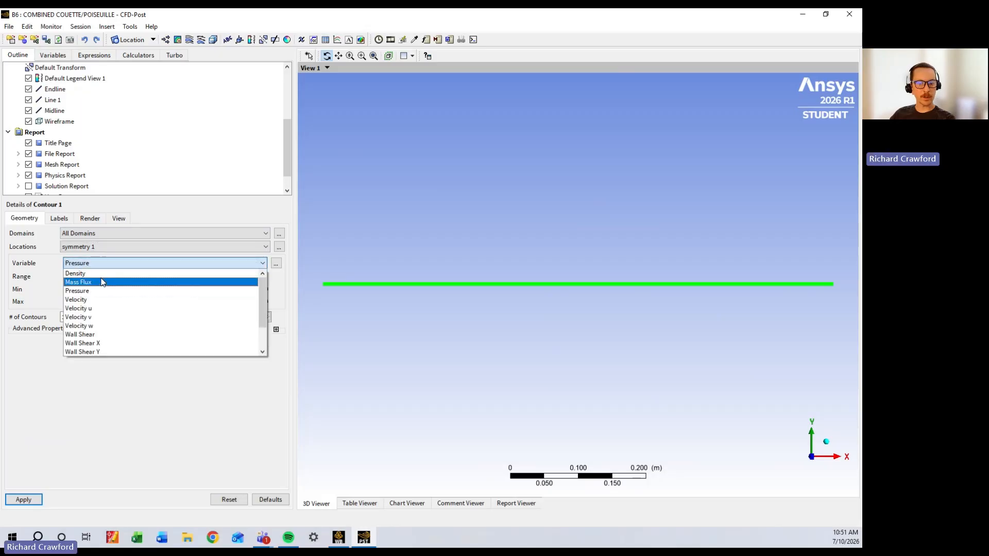
click(104, 308)
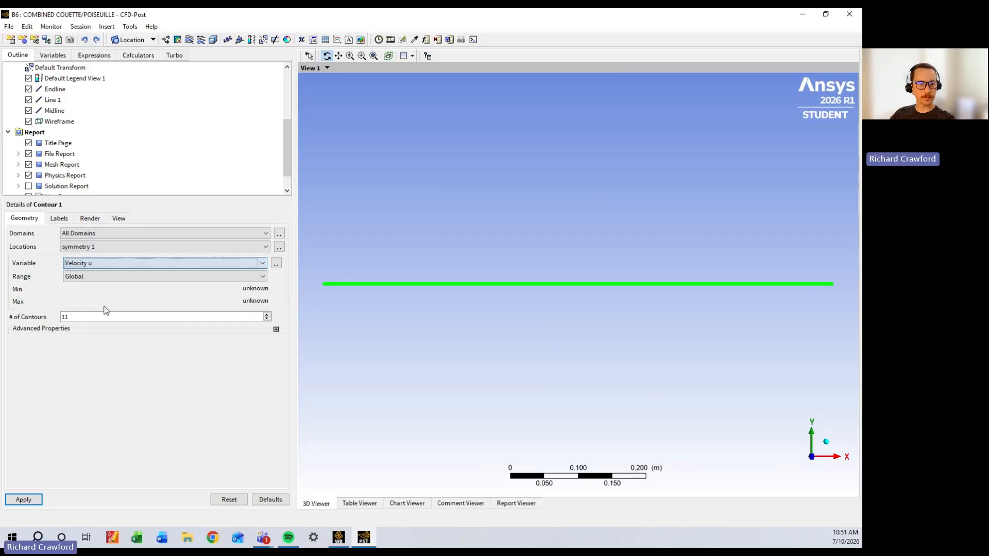
click(107, 278)
click(109, 287)
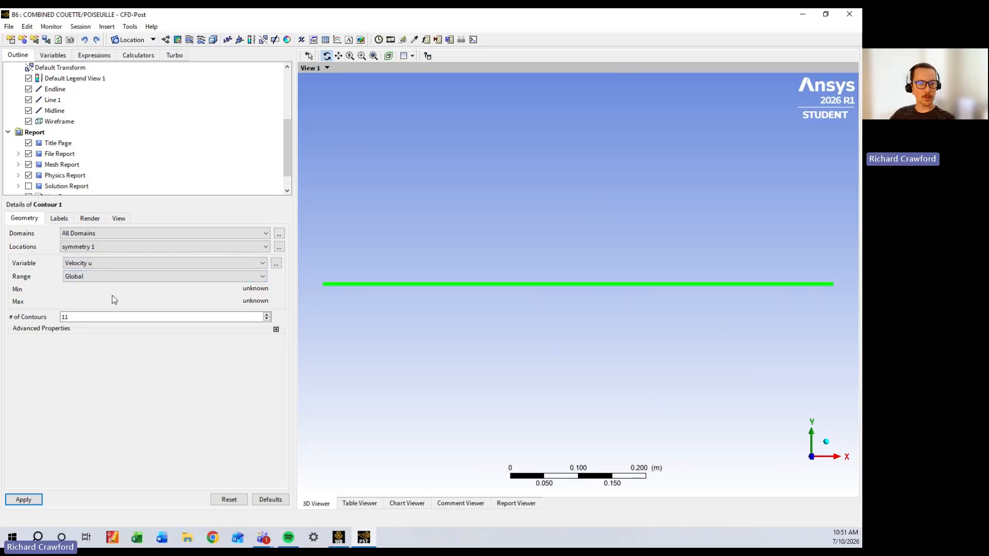
click(114, 314)
text(0)
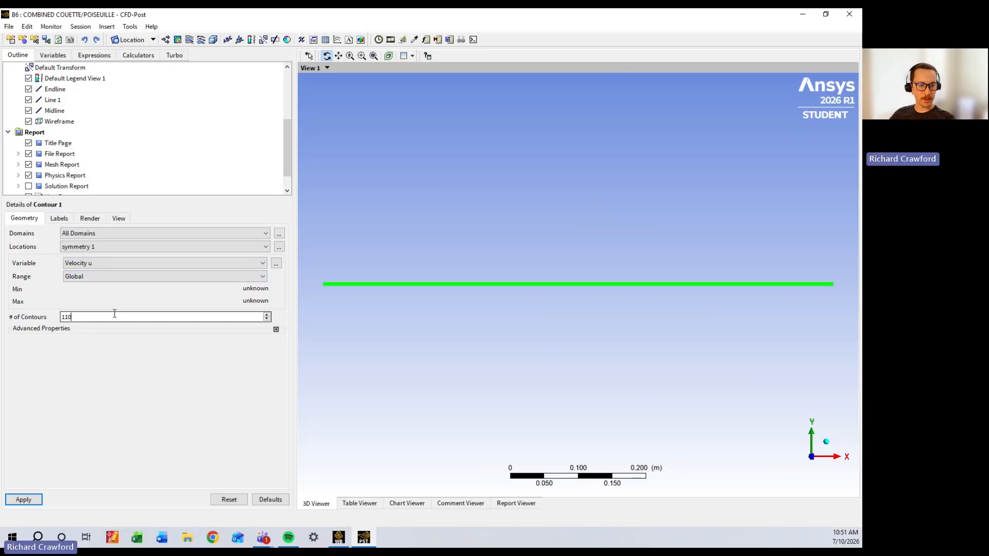
click(23, 499)
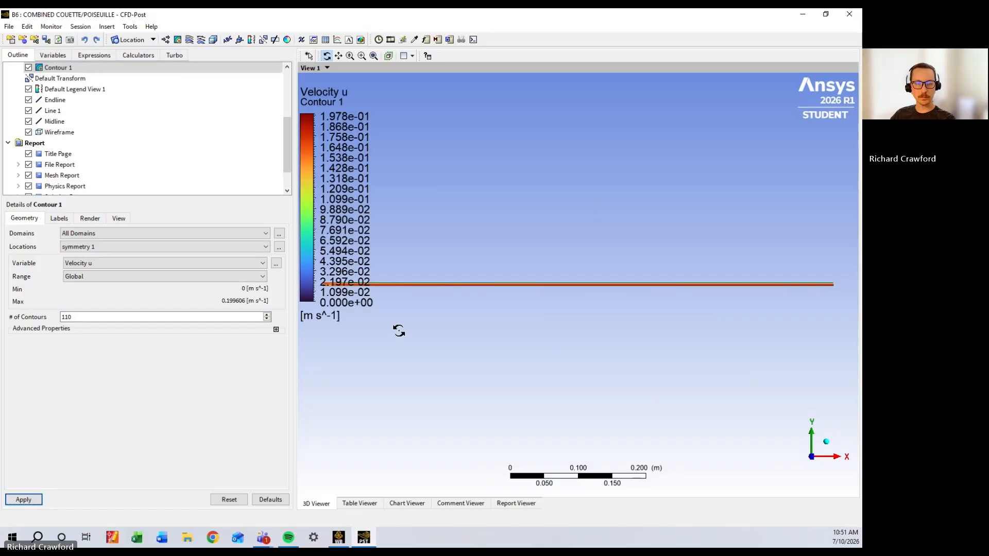
scroll(396, 281, up, 5)
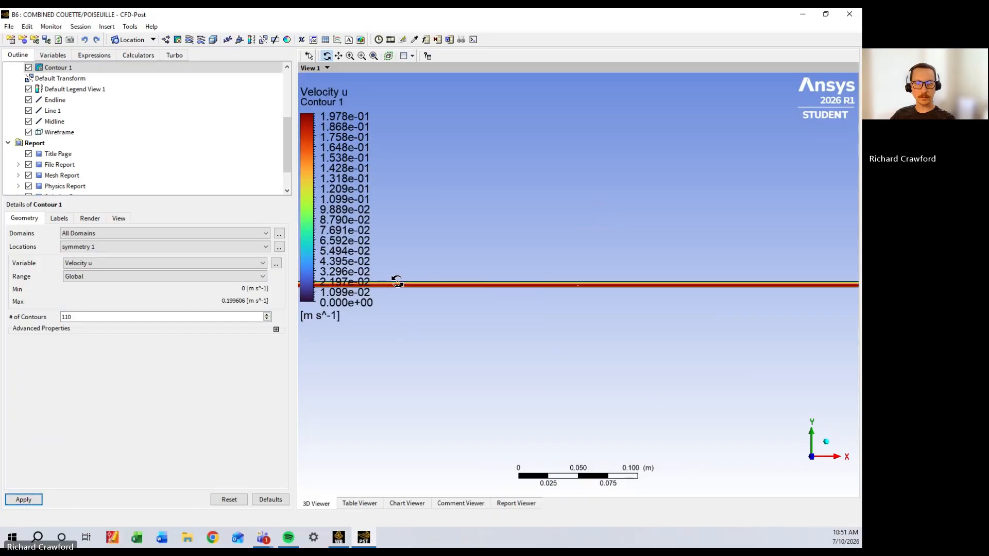
scroll(397, 282, up, 10)
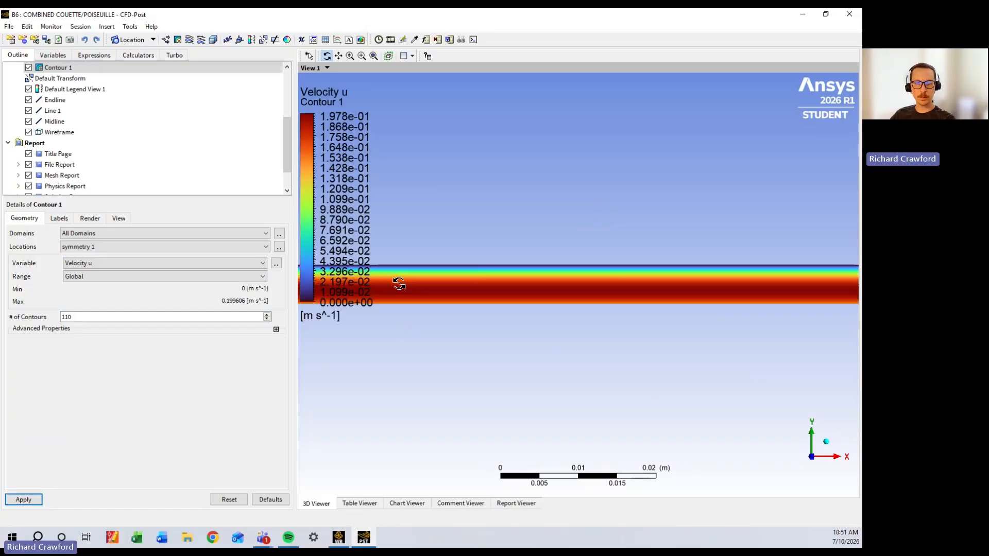
scroll(399, 288, up, 2)
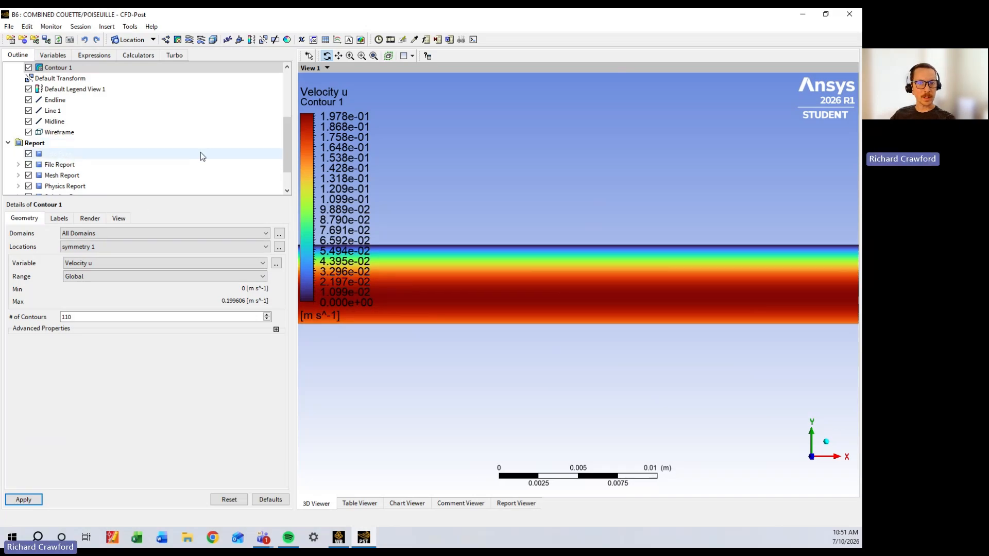
Edit Default Legend View 1 to be horizontal with Fixed number formatting, and apply it
scroll(164, 138, down, 1)
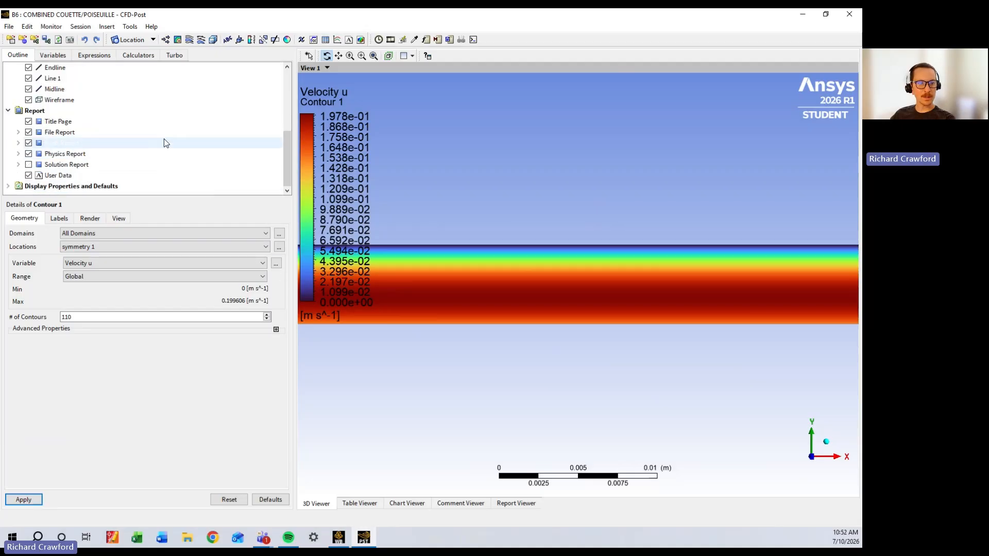
scroll(159, 150, up, 2)
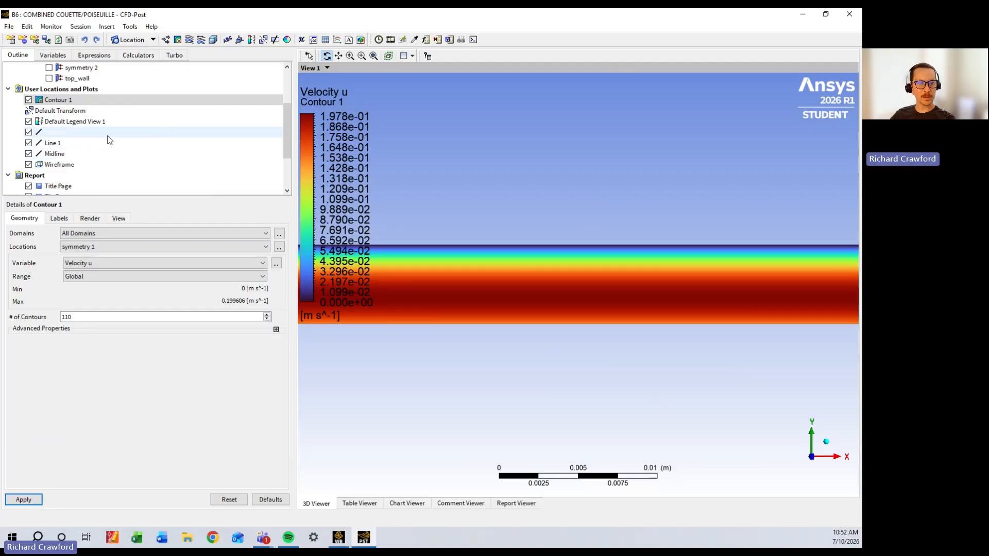
right_click(91, 124)
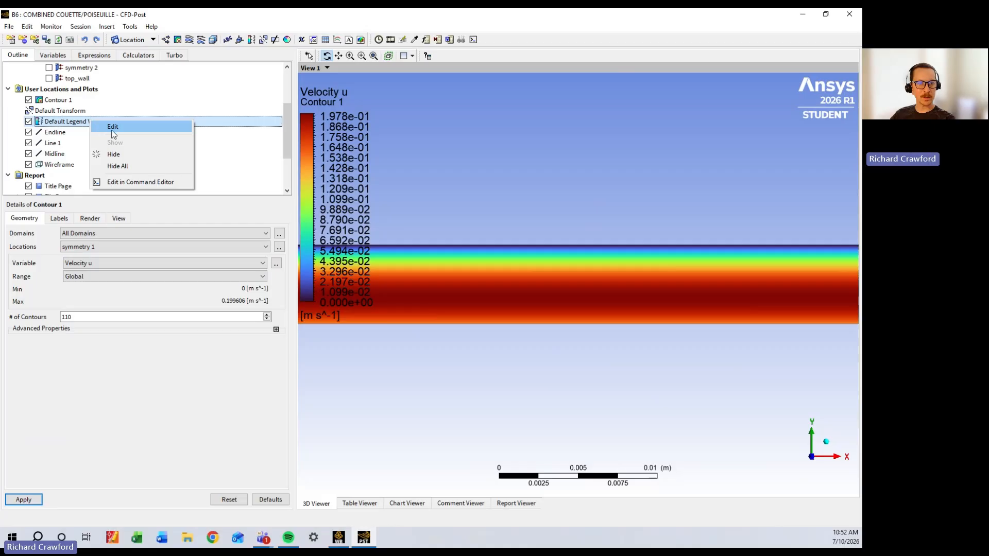
click(113, 127)
click(150, 261)
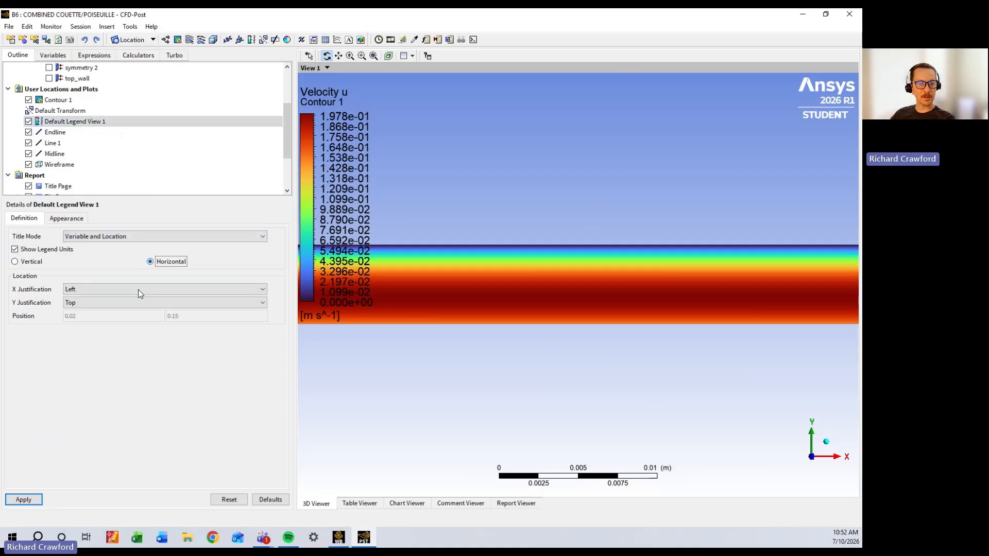
click(64, 219)
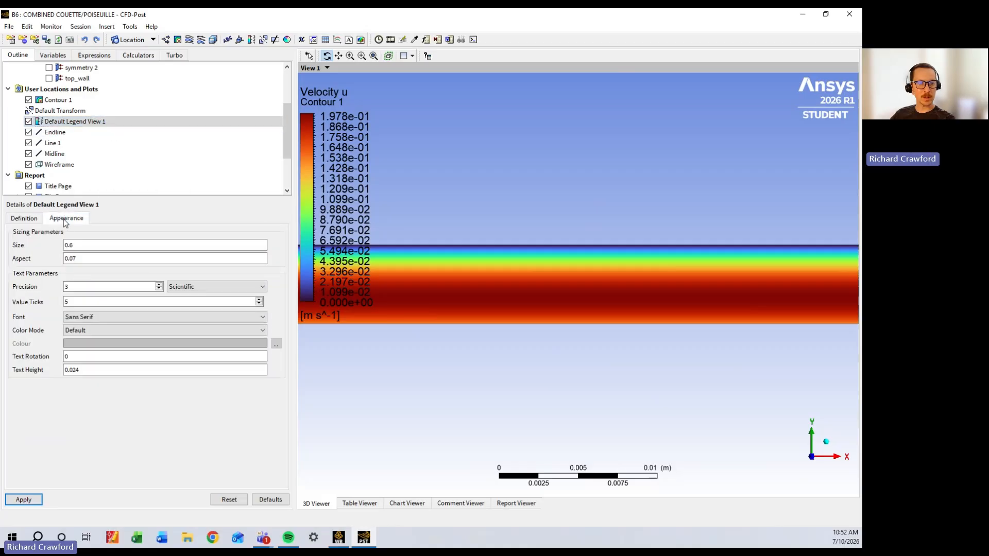
click(187, 287)
click(188, 301)
click(23, 499)
scroll(442, 282, down, 3)
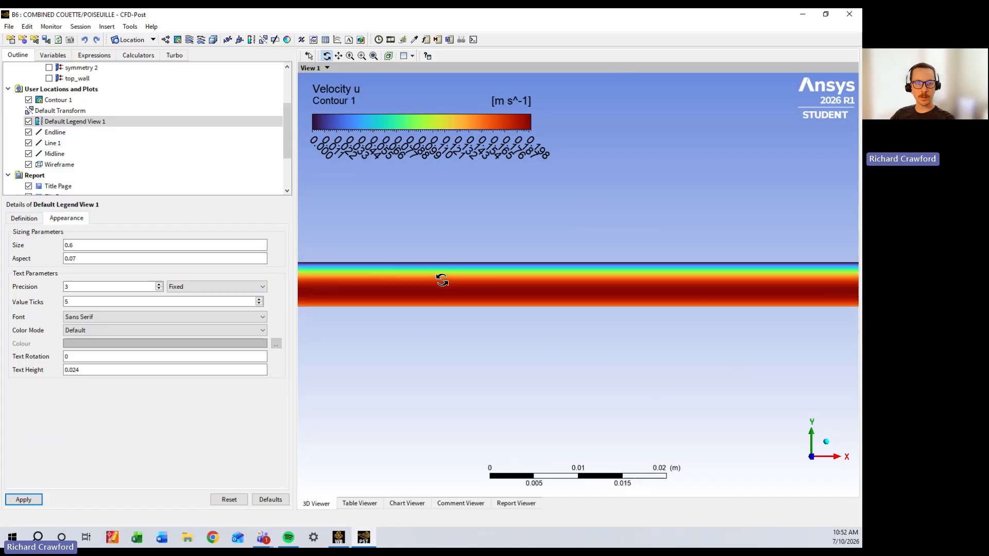
scroll(442, 282, up, 4)
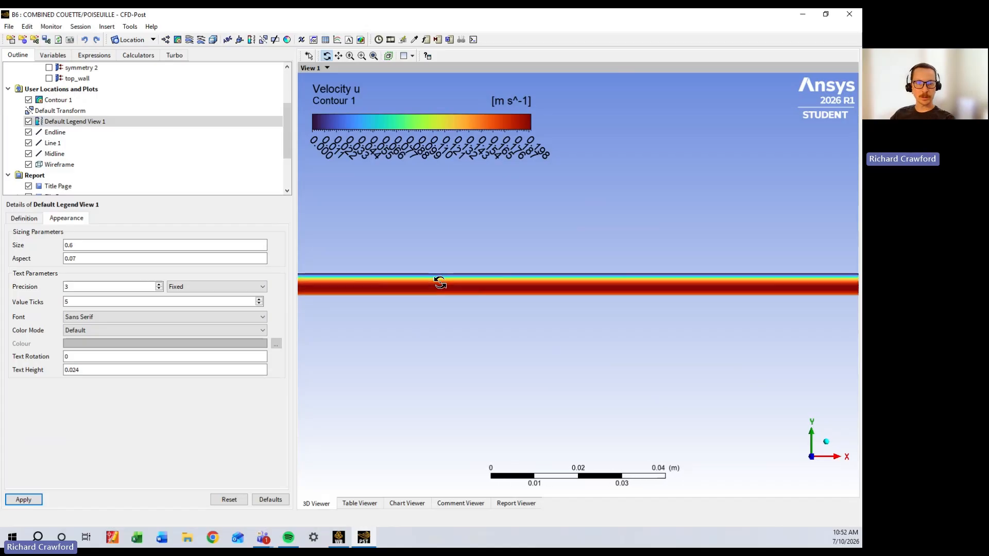
scroll(439, 285, down, 3)
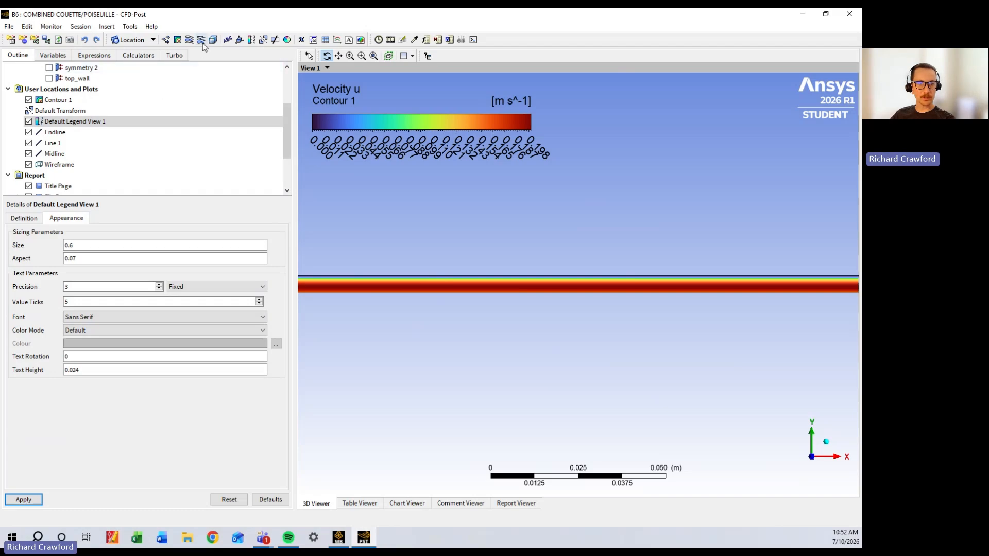
Insert a chart with the default name Chart 1 and title it "Velocity Profile for Hybrid Couette/Poiseuille flow"
click(337, 40)
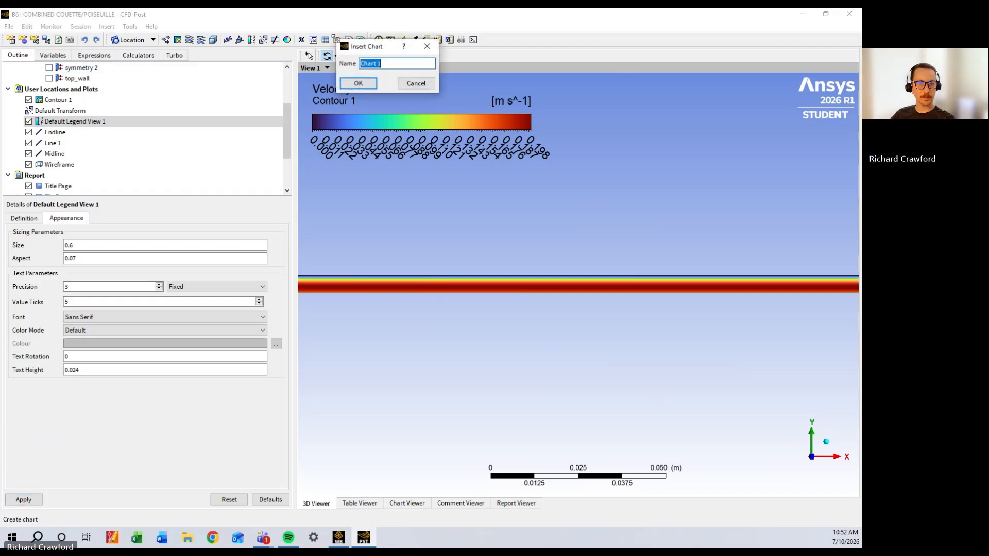
click(356, 83)
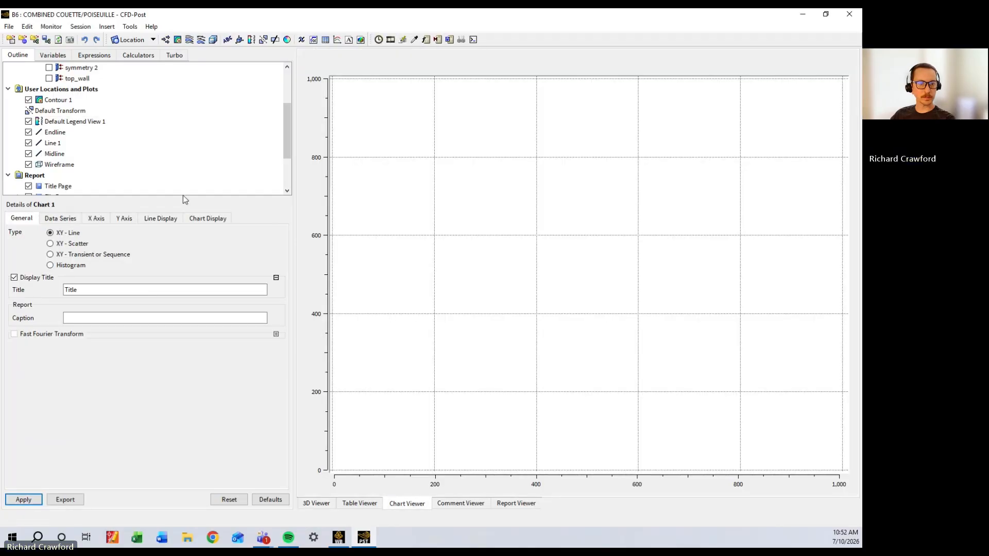
click(95, 287)
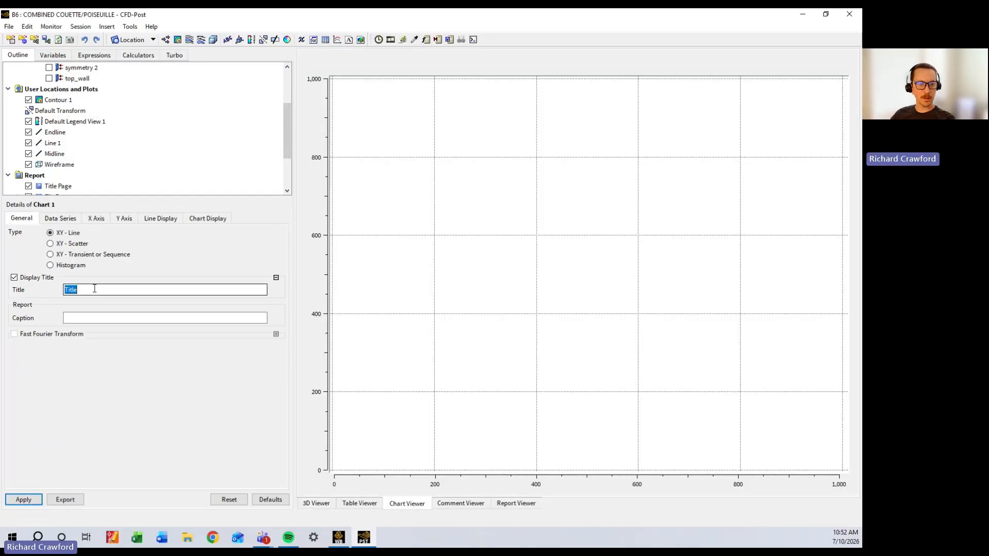
text(Velocity Pr)
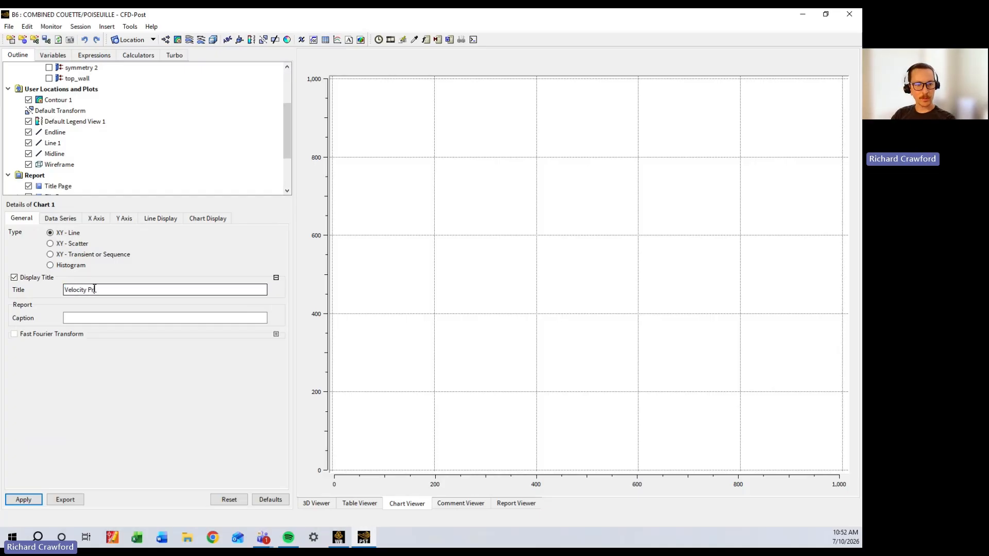
text(ofile for Hybrid)
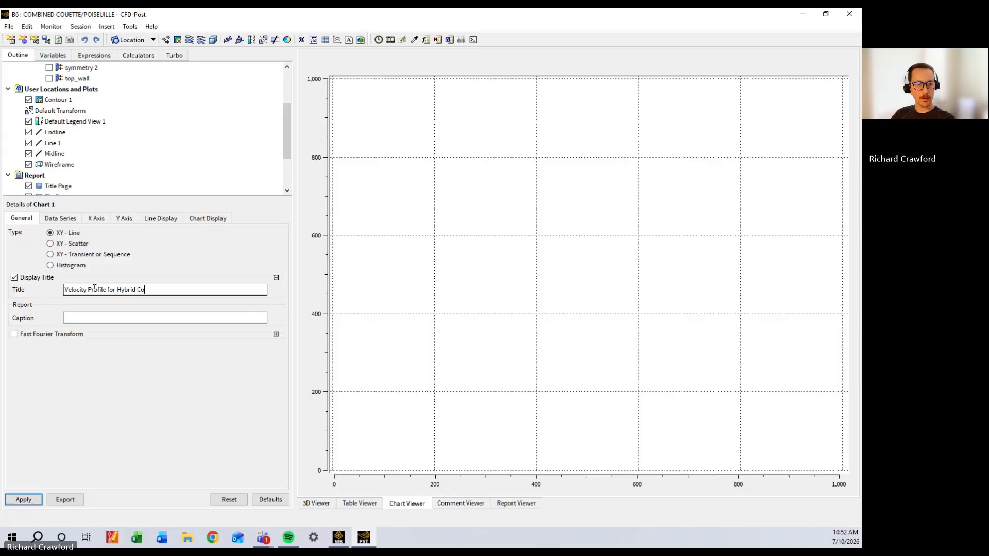
text( Couette)
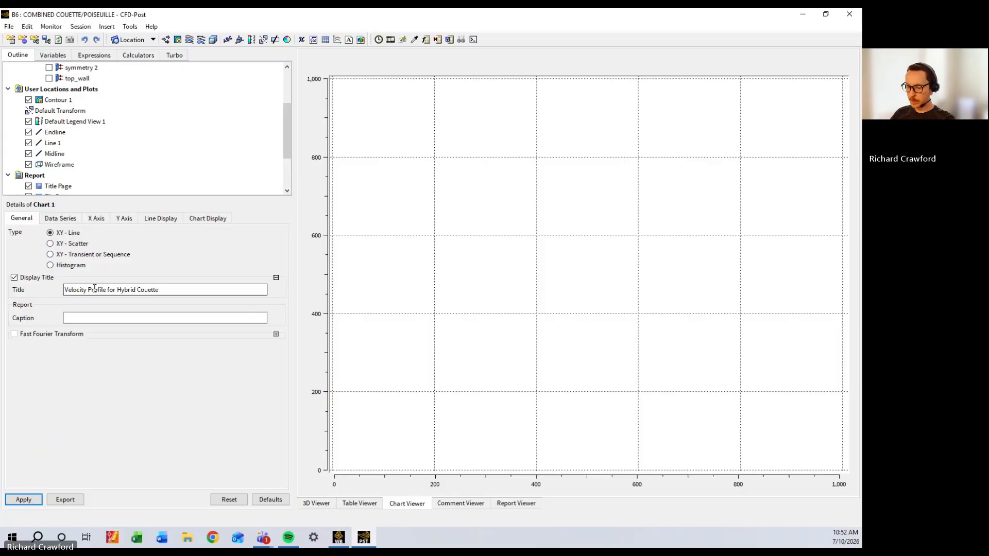
text(/Poiseuille)
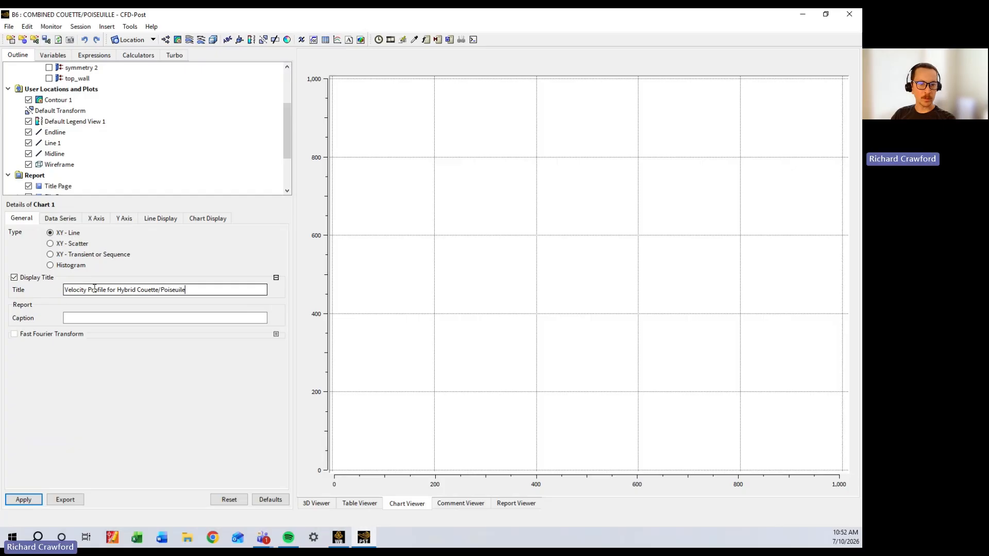
text( flow)
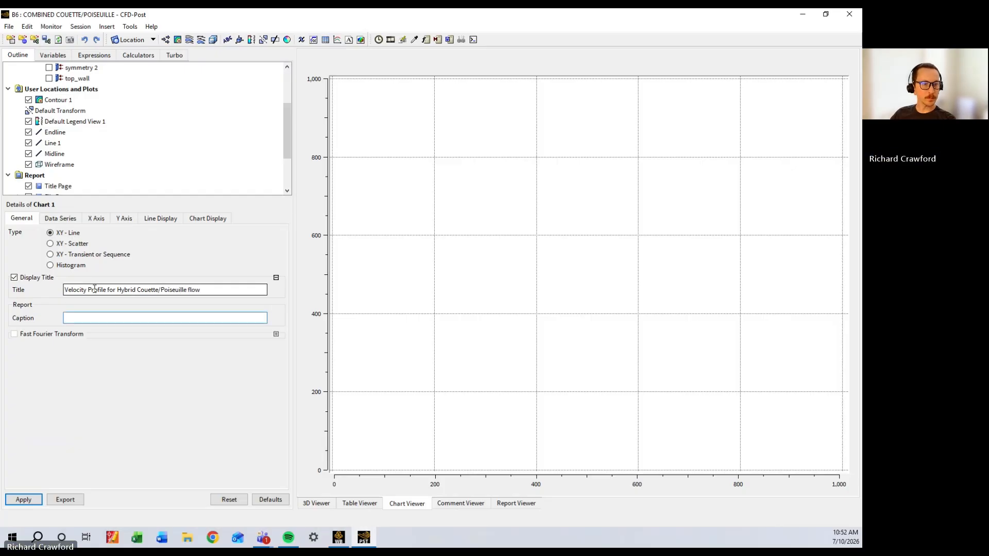
Set the chart's X axis variable to Velocity u and its Y axis variable to Y
click(57, 219)
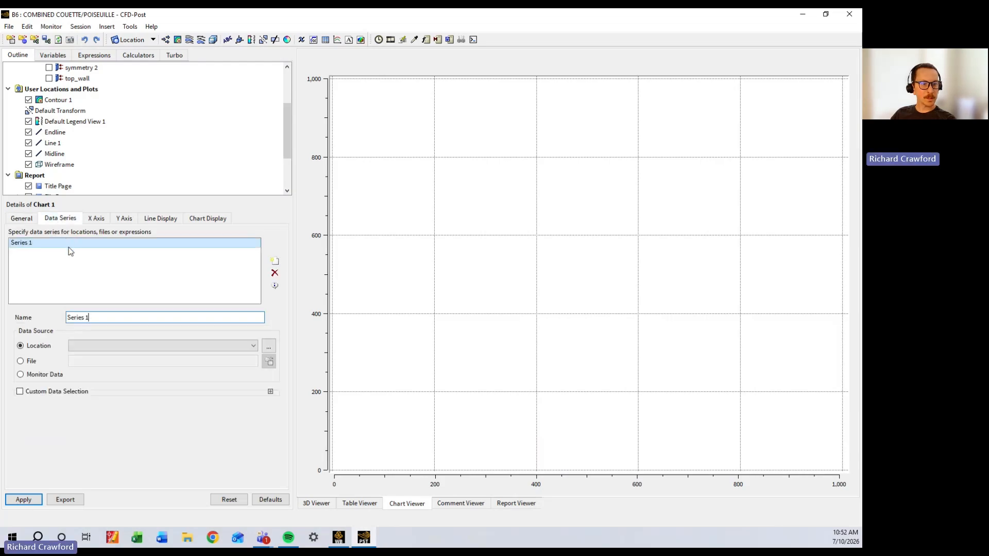
click(104, 317)
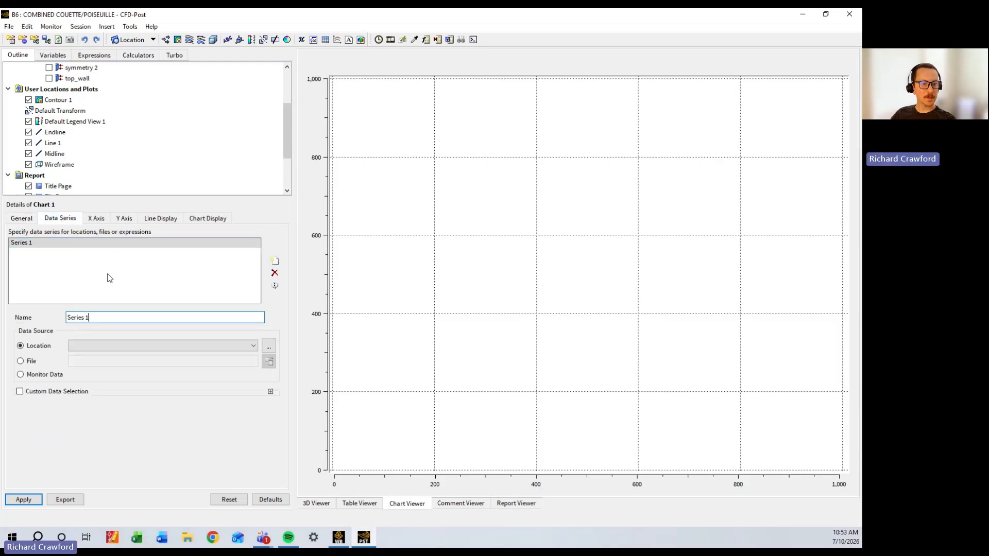
click(97, 219)
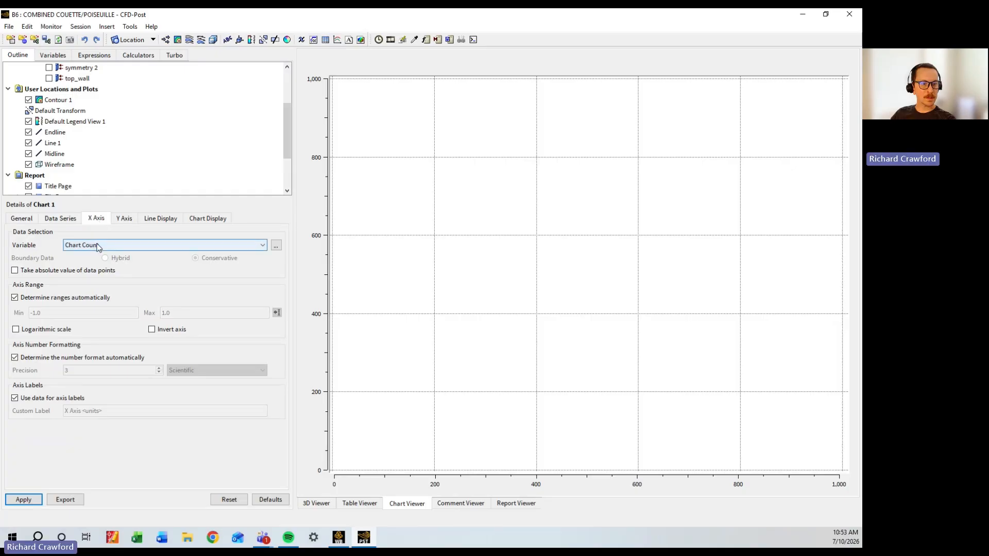
click(98, 246)
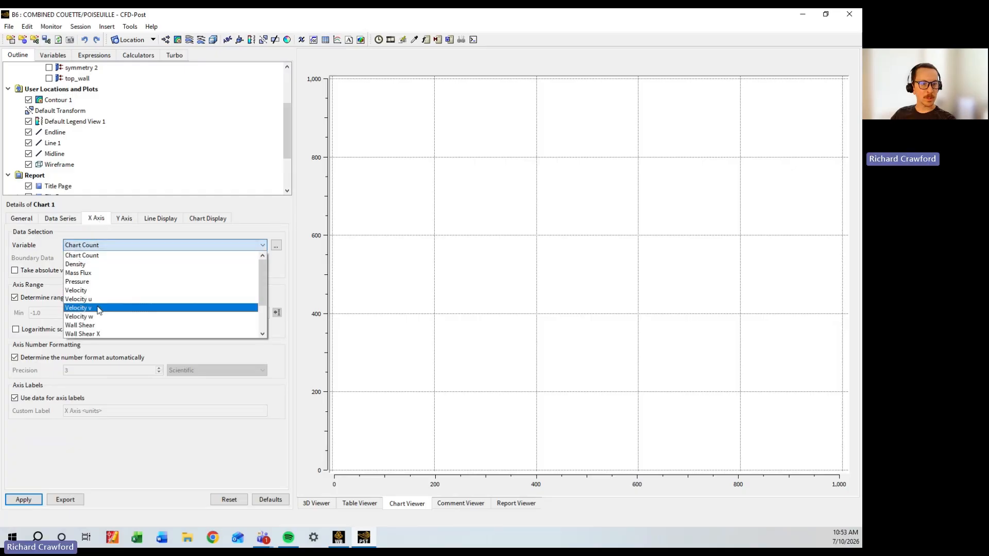
click(98, 299)
click(122, 218)
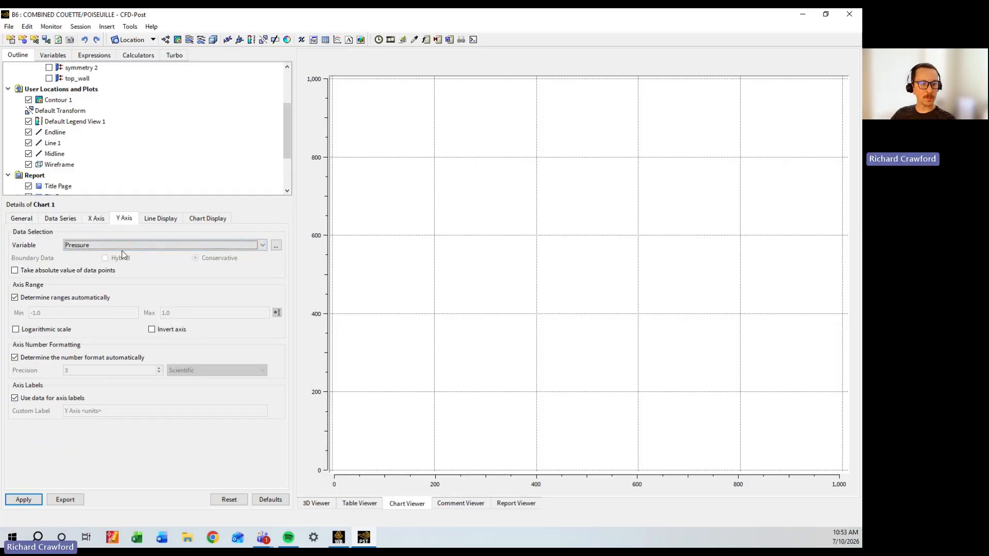
click(133, 247)
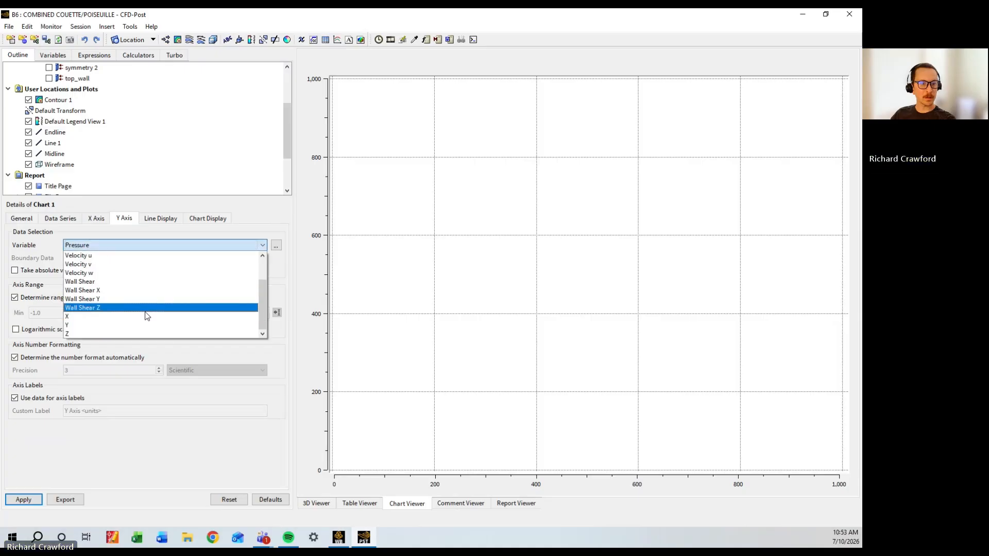
click(148, 326)
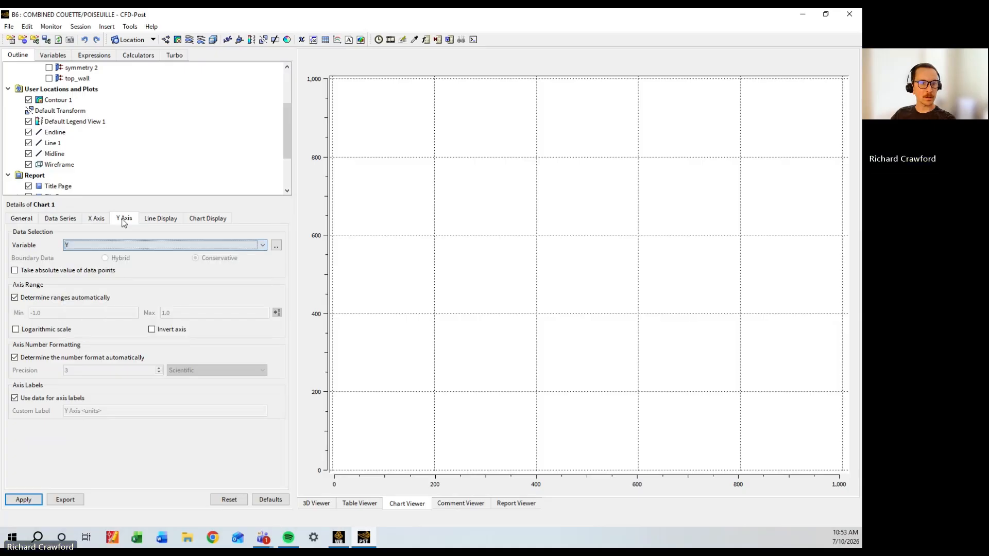
Rename the first data series to Developing, set its location to Line 1, and apply the chart
click(75, 220)
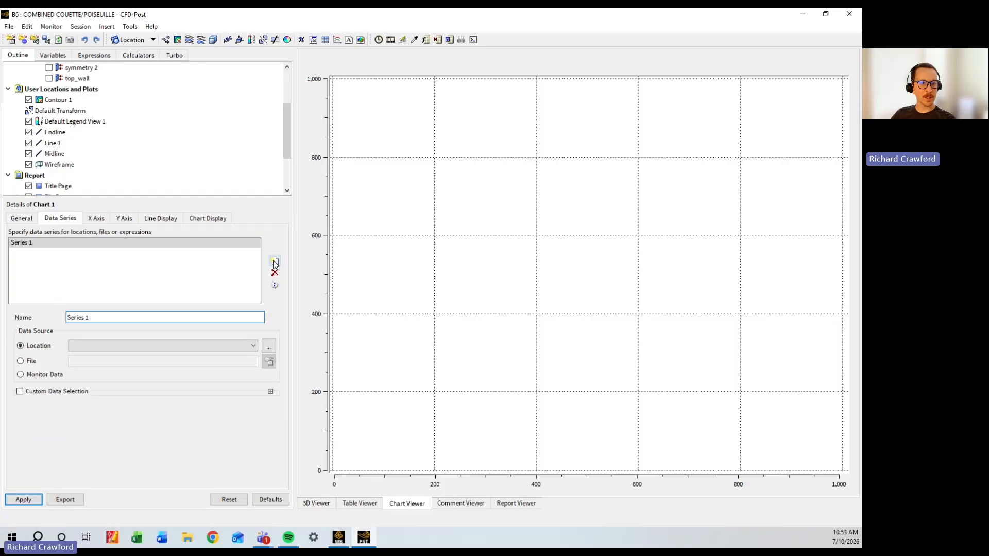
triple_click(208, 317)
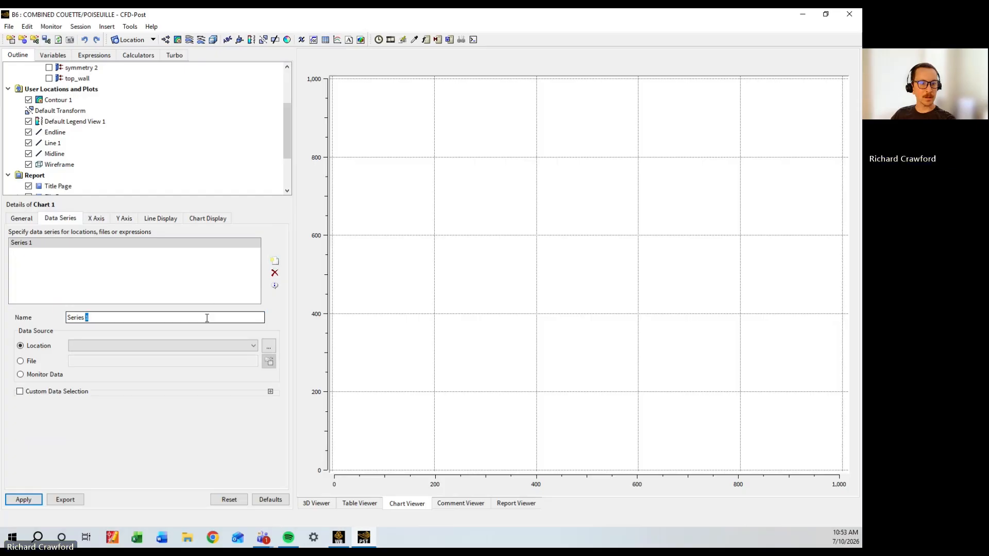
text(Develop)
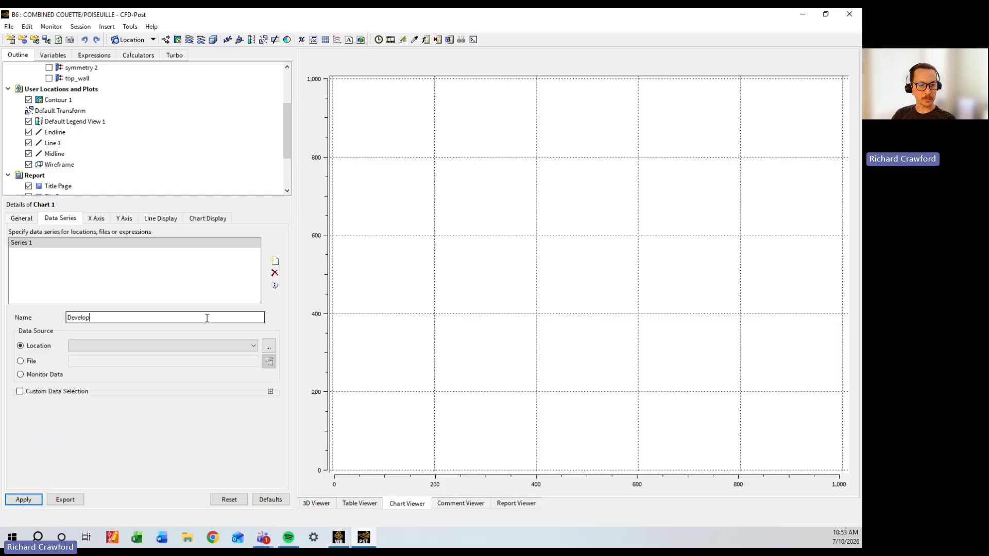
text(ing)
click(187, 345)
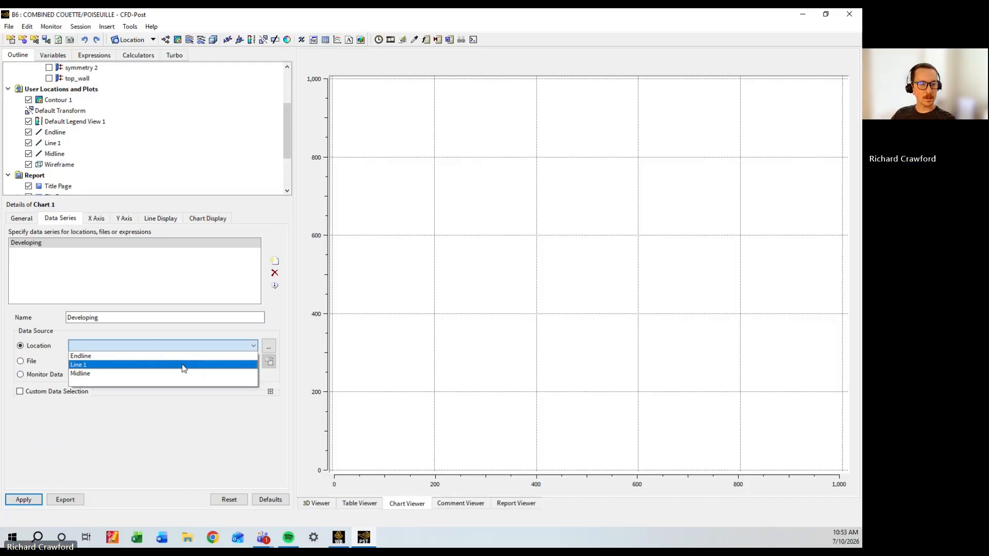
click(184, 365)
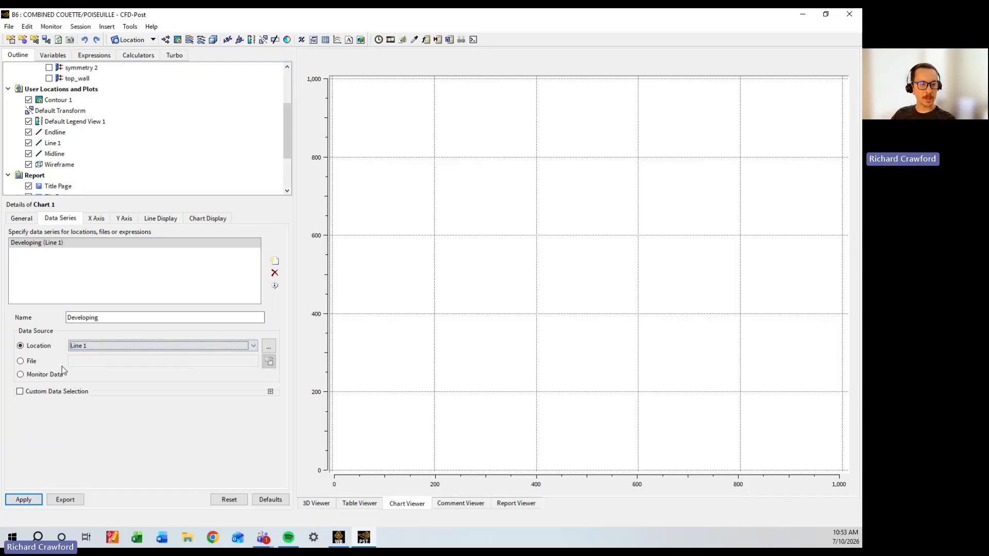
click(23, 500)
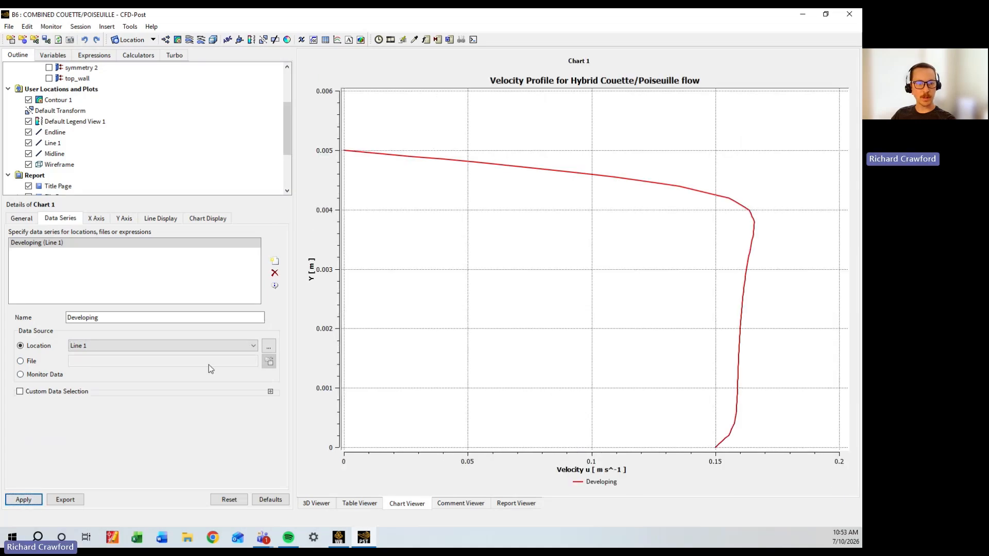
Add a second data series named Midline with the Midline location, and apply the chart
click(276, 262)
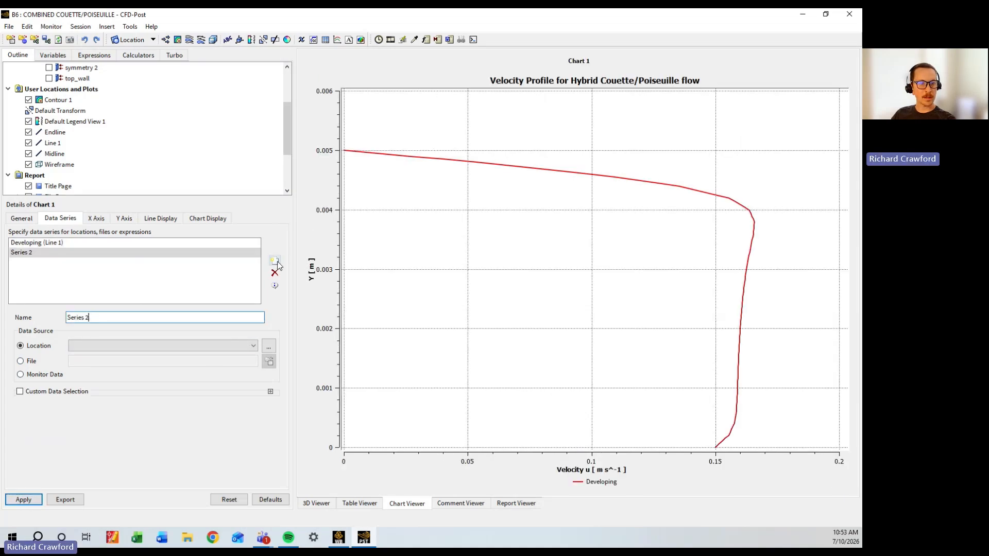
click(181, 319)
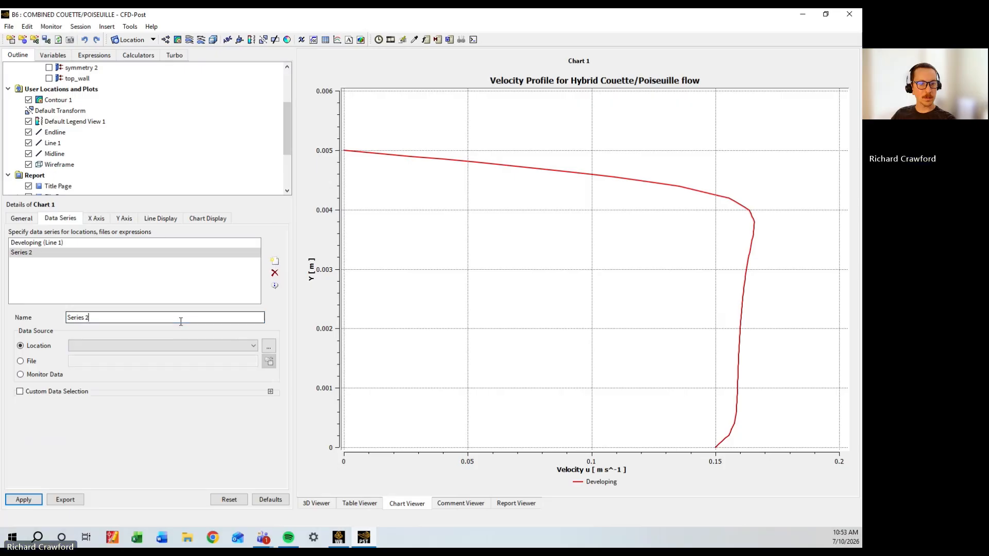
triple_click(181, 321)
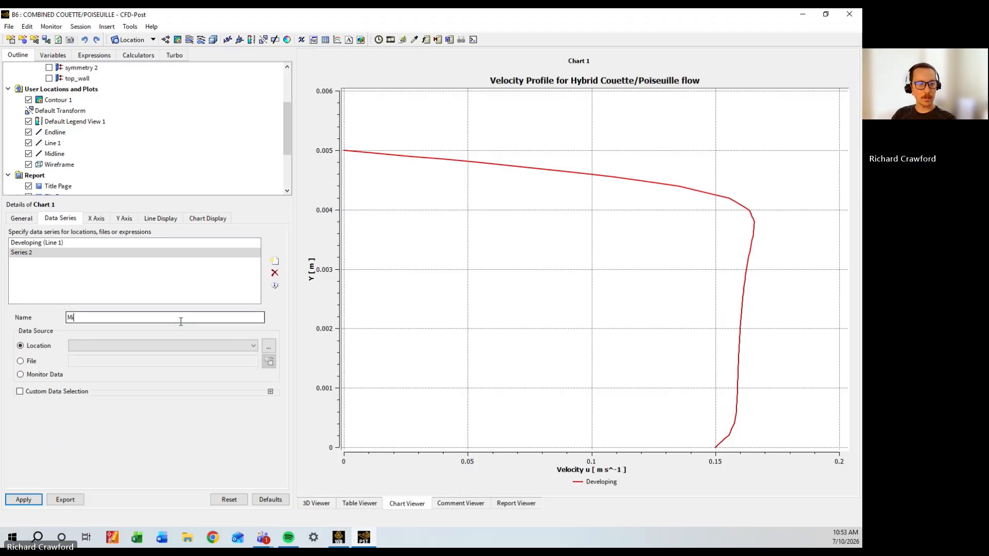
text(ne)
click(198, 345)
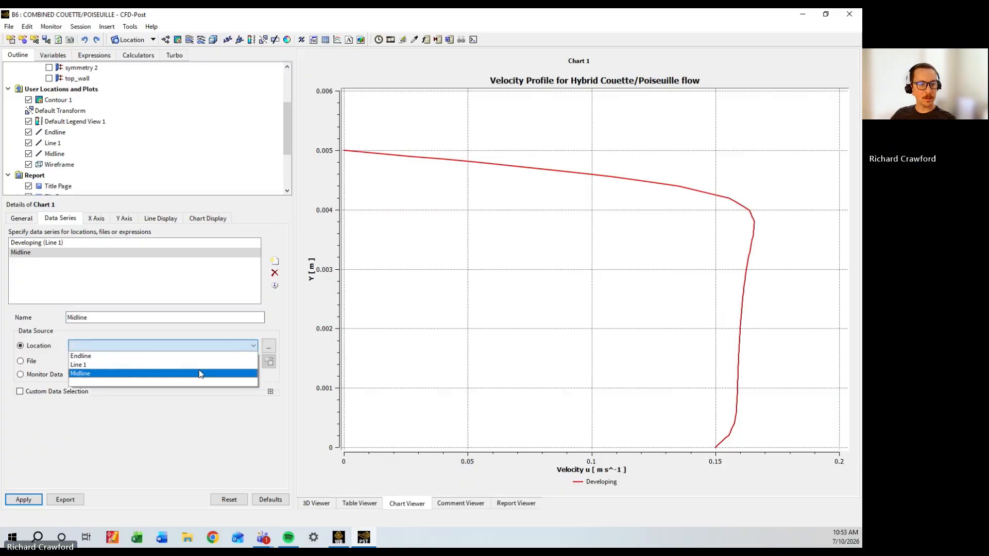
click(200, 369)
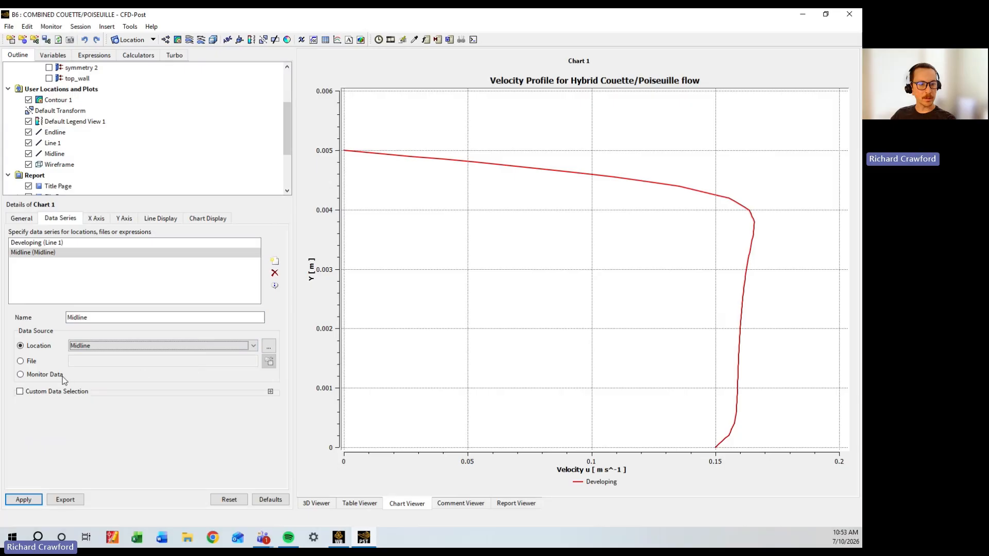
click(20, 500)
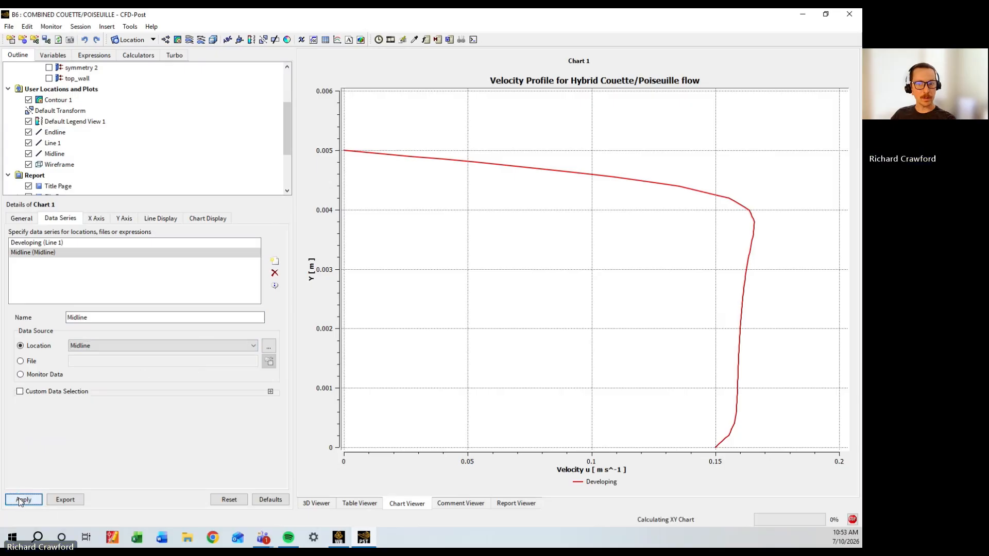
Add a third data series named Endline with the Endline location, and apply the chart
click(276, 262)
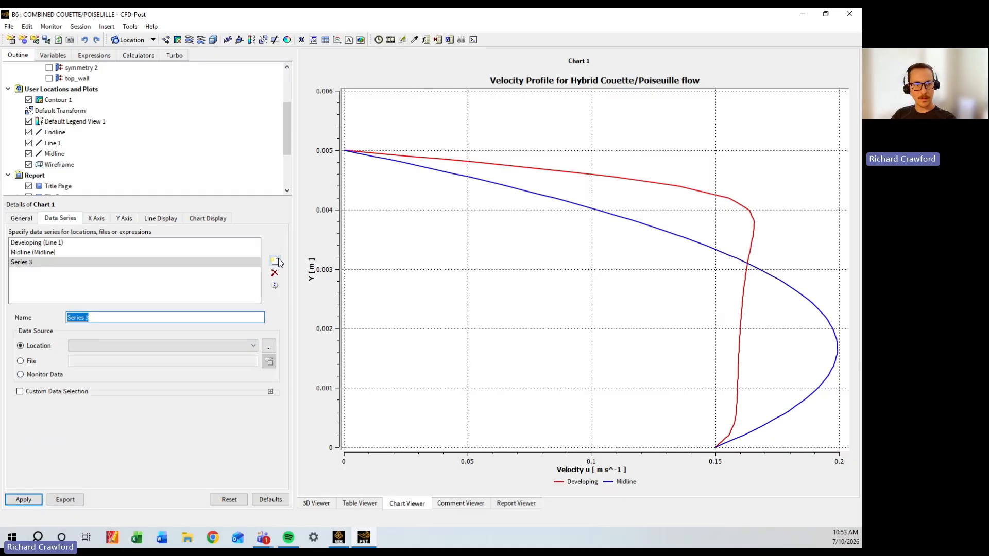
text(e)
key(BackSpace)
key(BackSpace)
key(BackSpace)
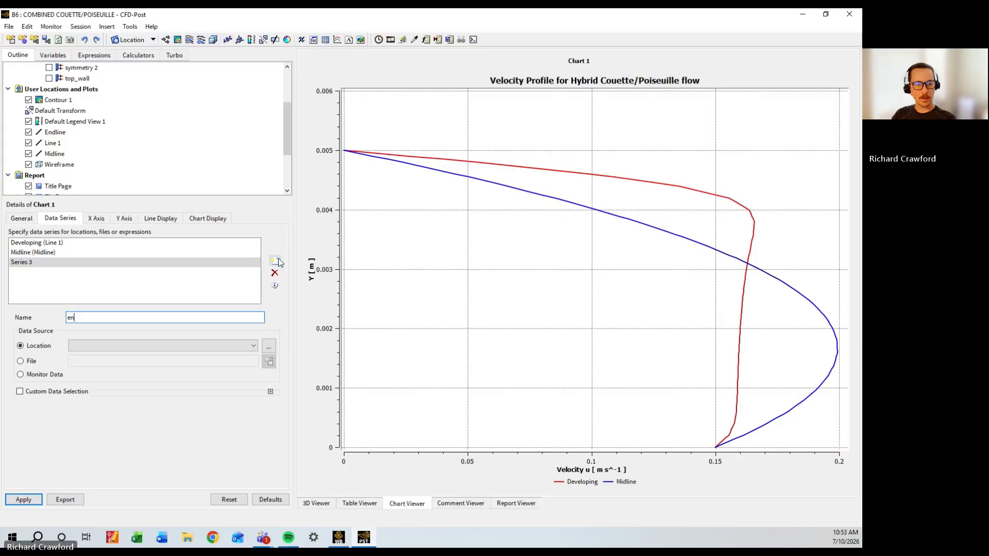
text(Endlin)
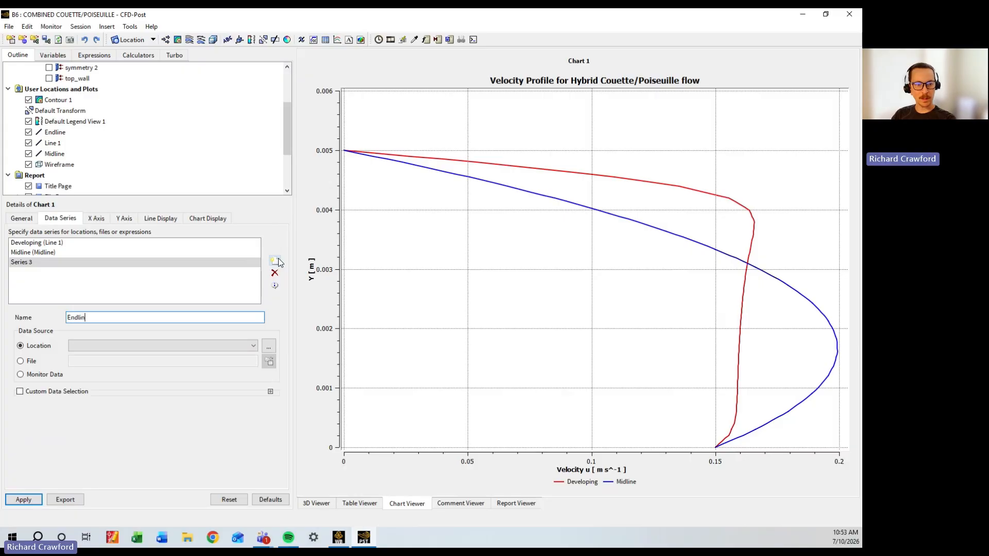
key(Return)
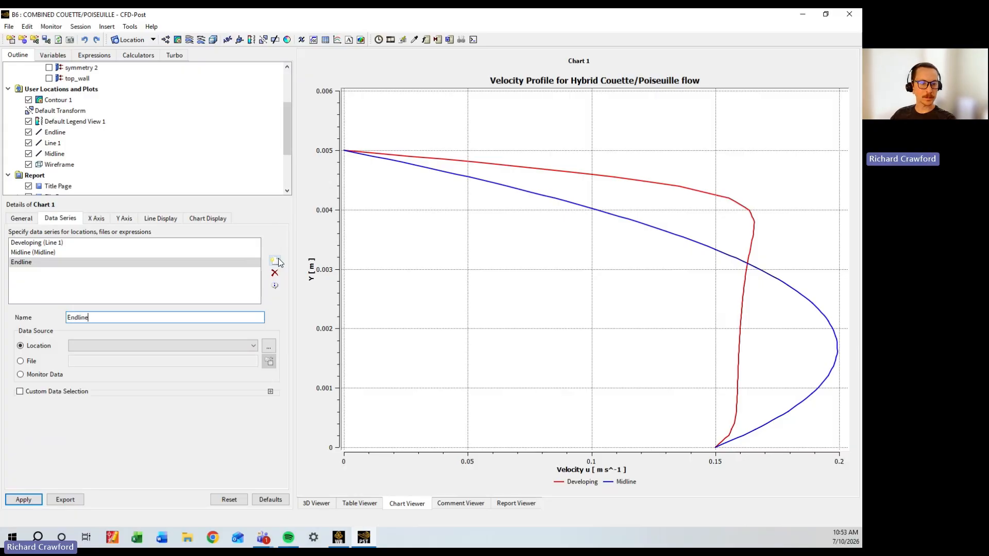
click(174, 344)
click(175, 354)
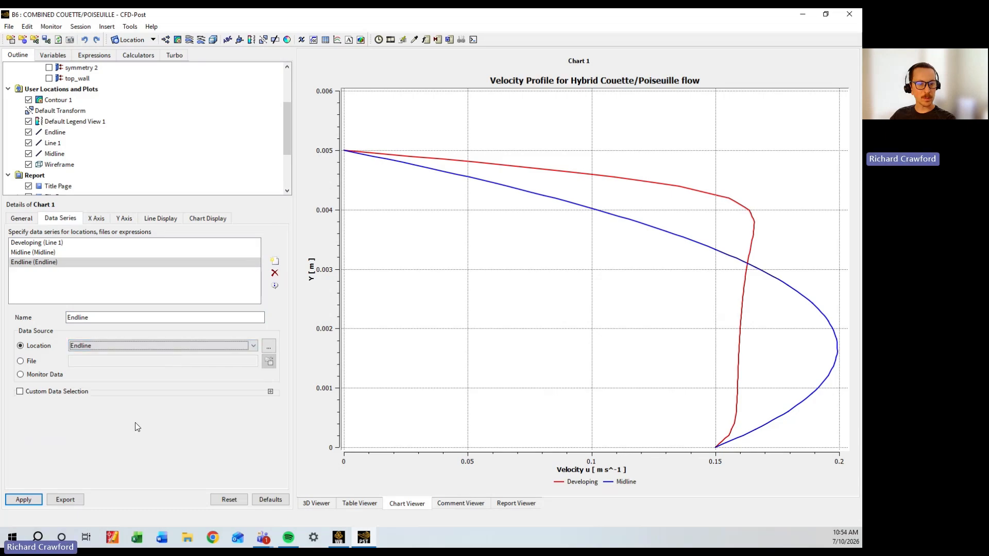
click(33, 498)
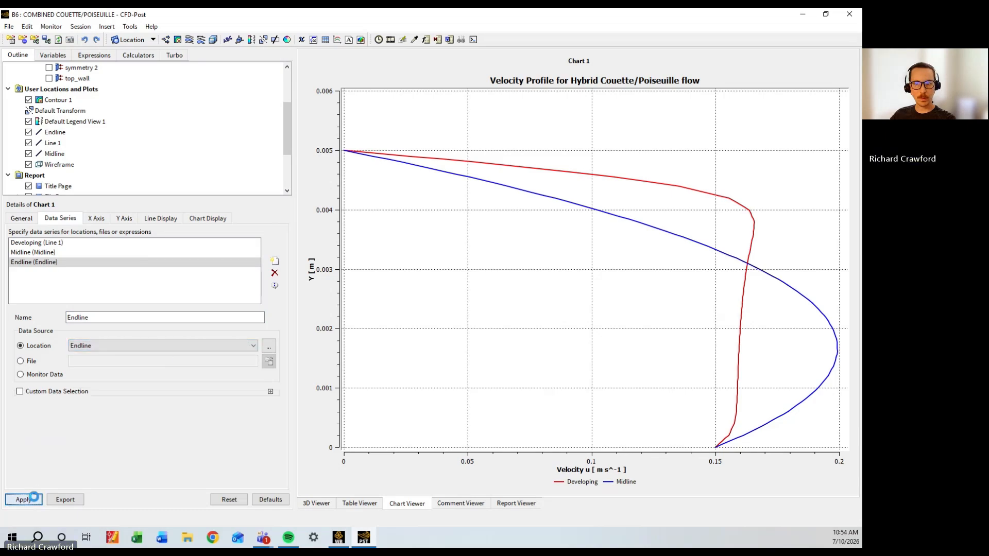
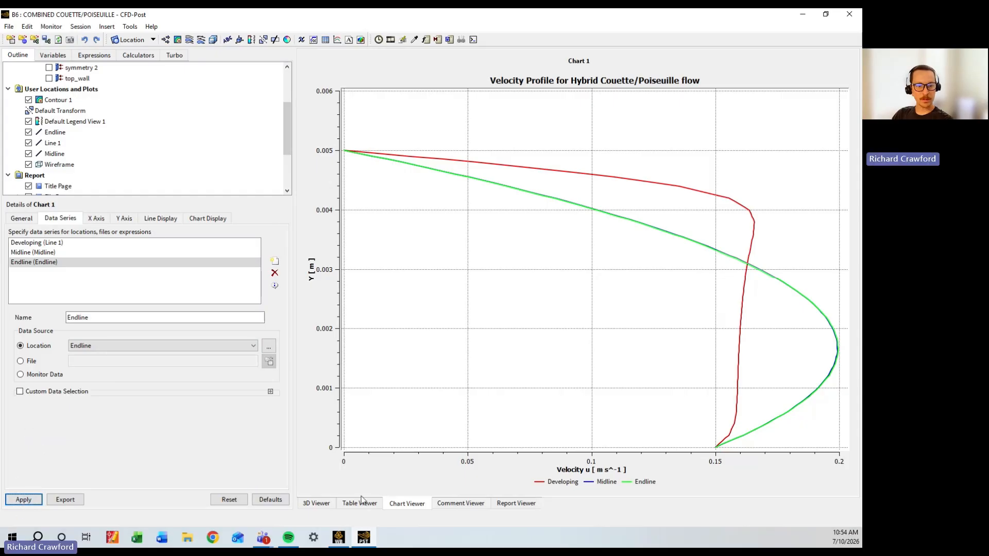
Examine the Velocity u contour in the 3D view along the channel, from the inlet to the outlet end
click(316, 504)
scroll(551, 345, down, 10)
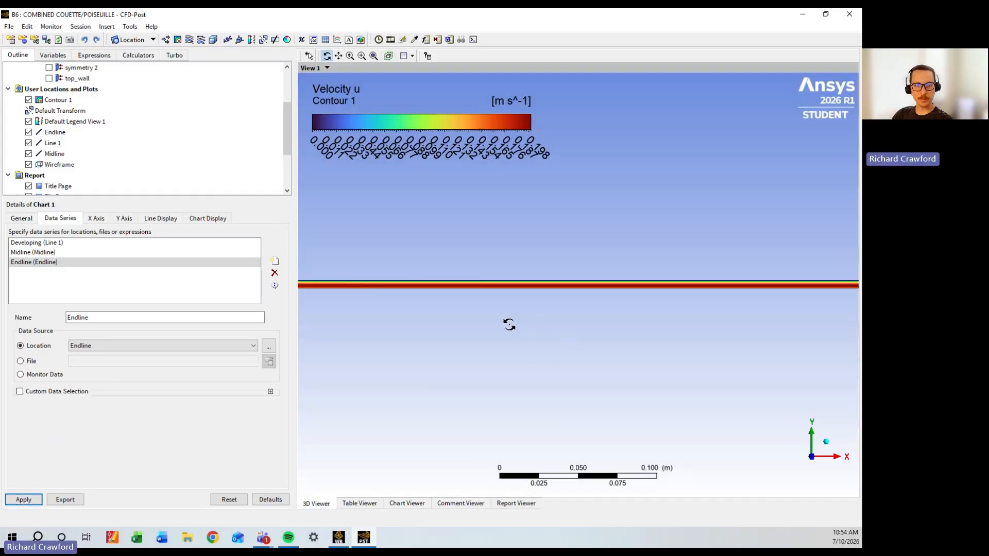
scroll(400, 281, up, 3)
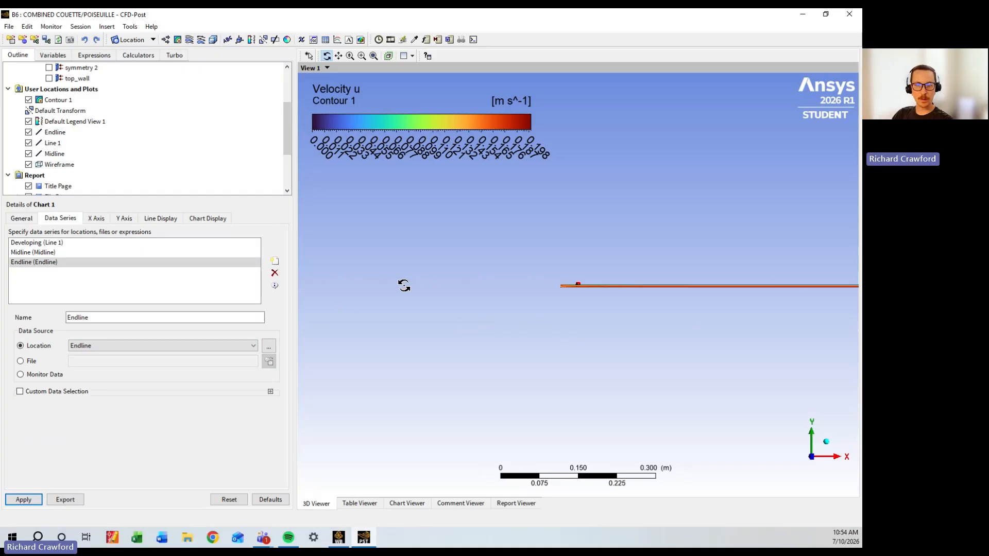
scroll(541, 291, up, 15)
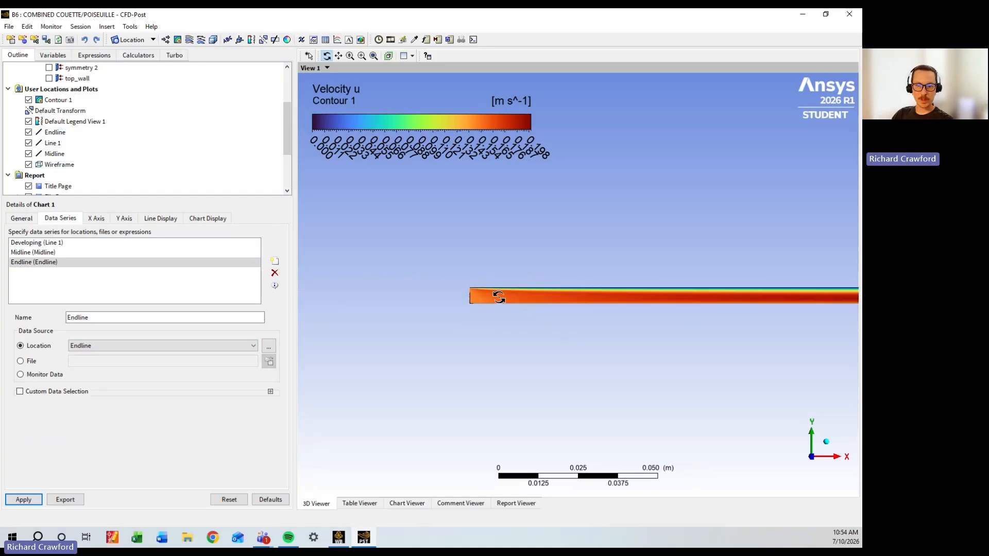
click(393, 316)
scroll(780, 256, up, 6)
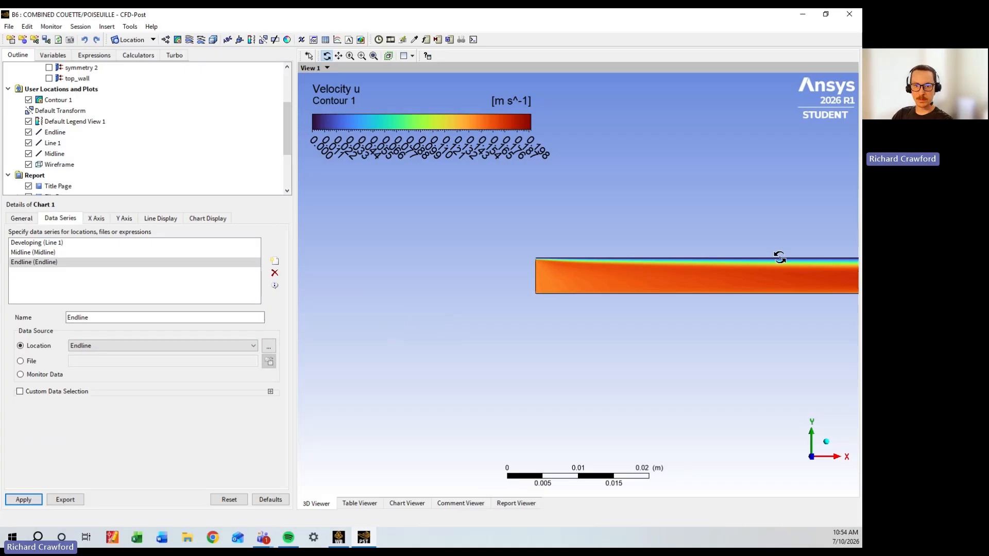
scroll(601, 319, up, 2)
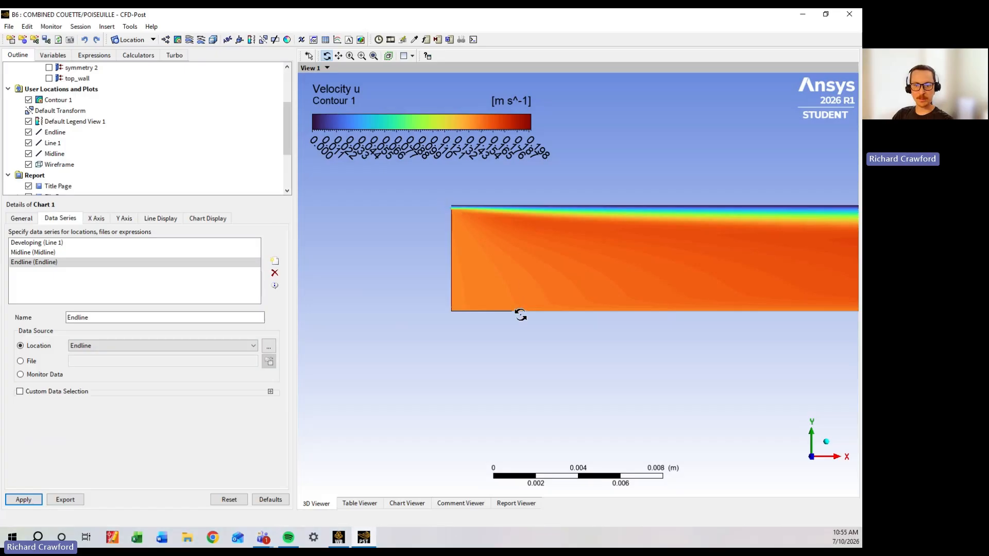
drag(543, 316, 834, 282)
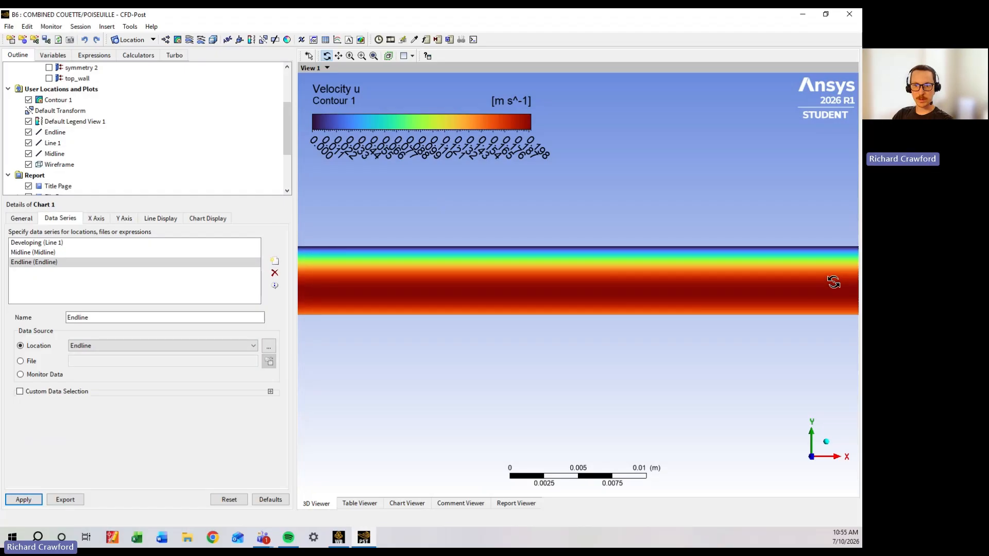
scroll(833, 280, down, 3)
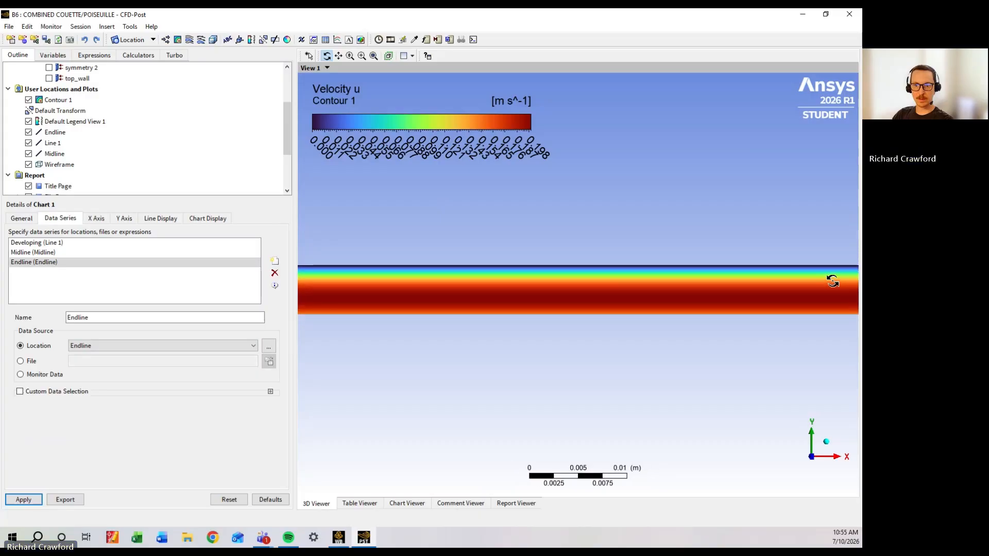
scroll(839, 284, down, 2)
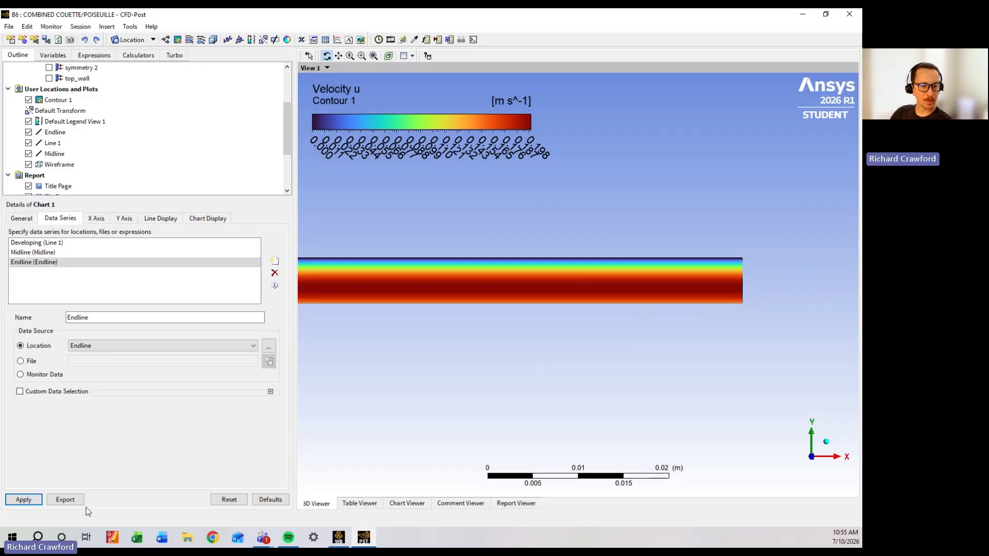
Export the chart data to the CSV file FLUENT_PROJECT1_COUETTE&POISEUILLE.csv in user_files, overwriting the existing file
click(65, 500)
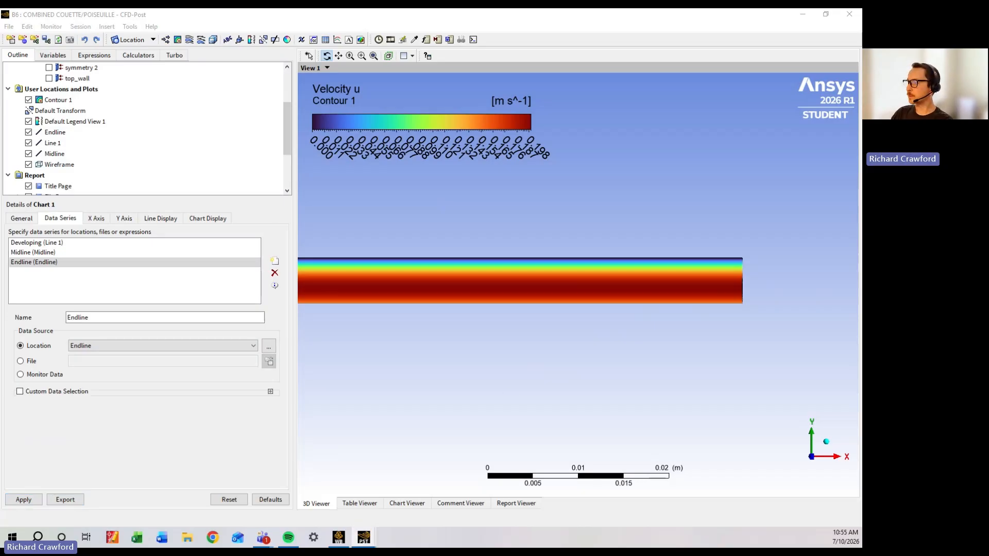
drag(295, 174, 261, 150)
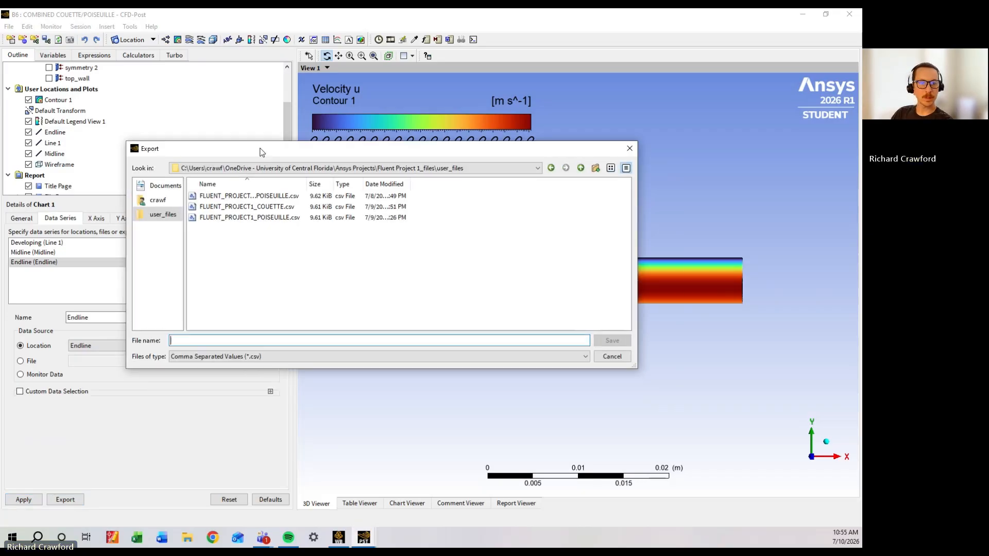
click(264, 199)
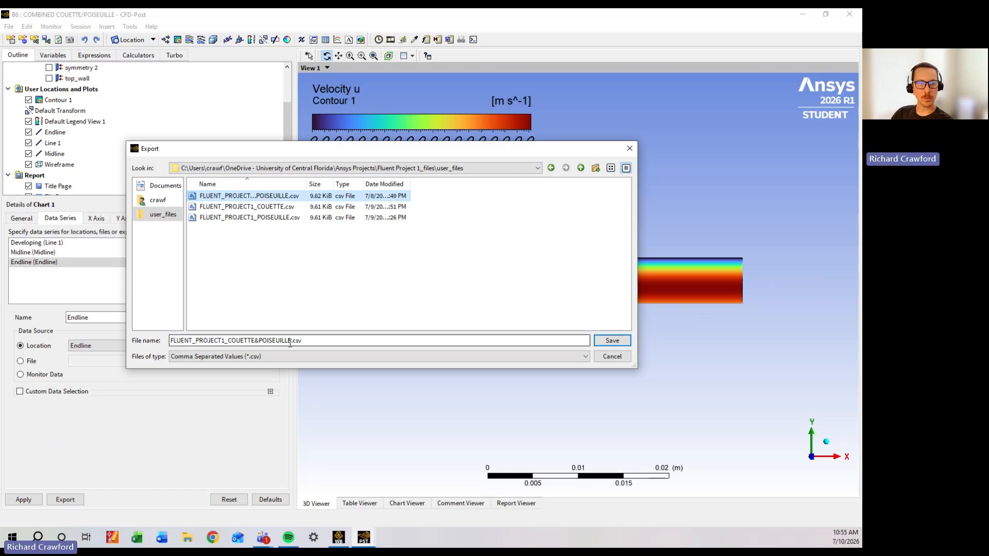
click(600, 341)
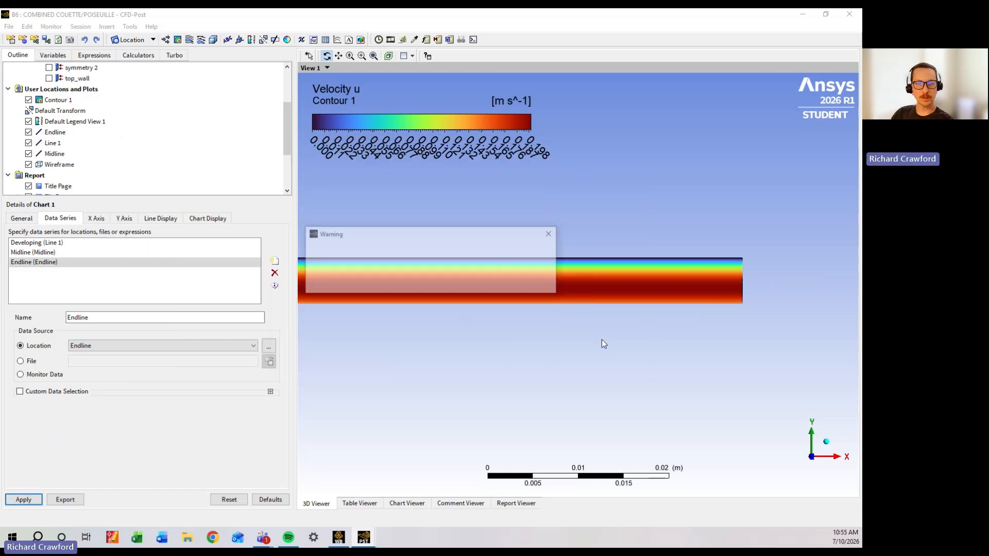
click(490, 282)
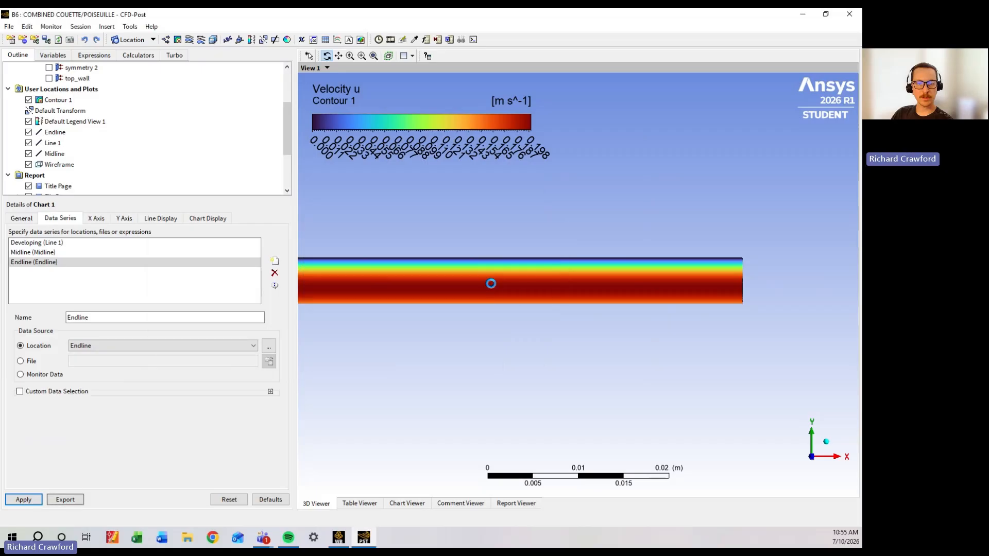